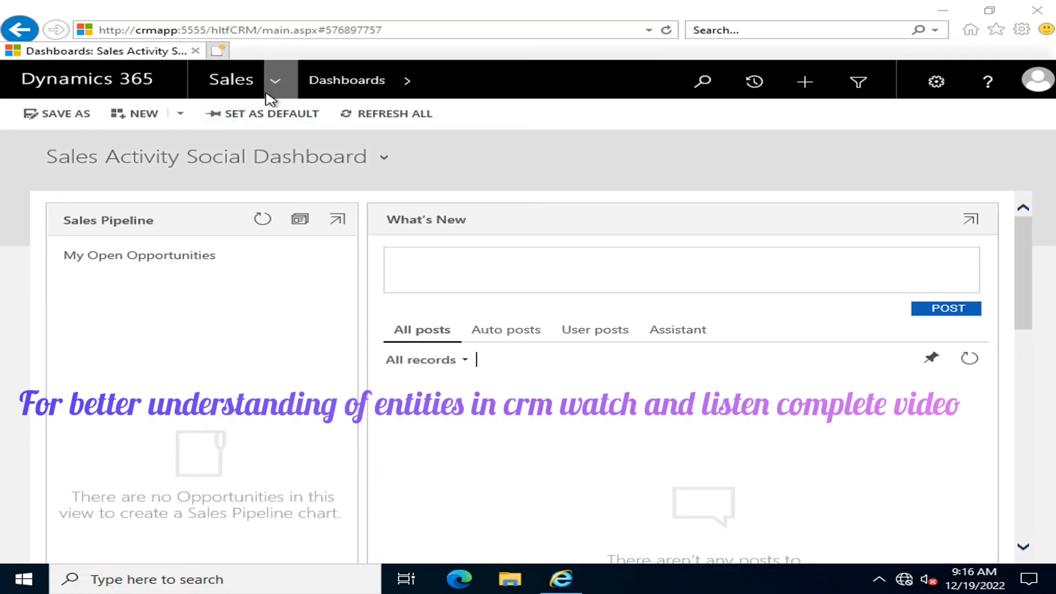
Open the Default Solution from Customize the System in the Customizations settings
left_click(280, 79)
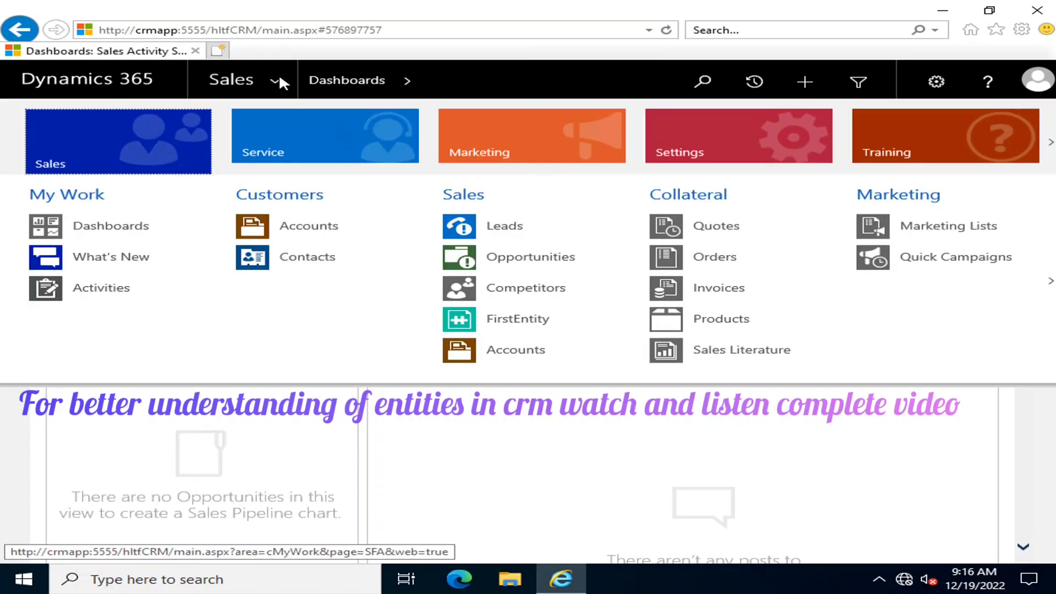
left_click(698, 138)
left_click(354, 224)
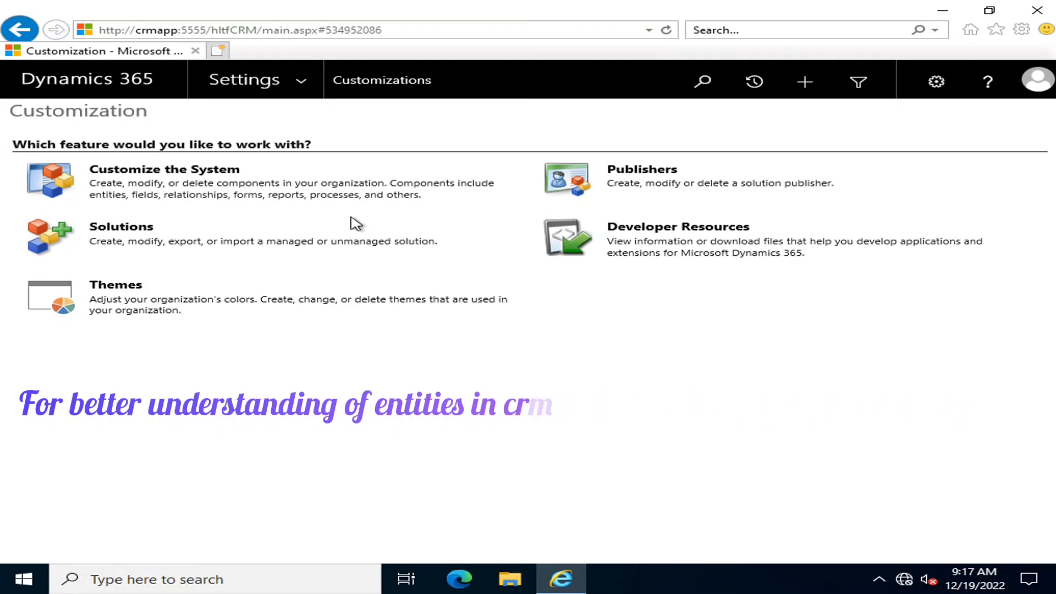
left_click(92, 171)
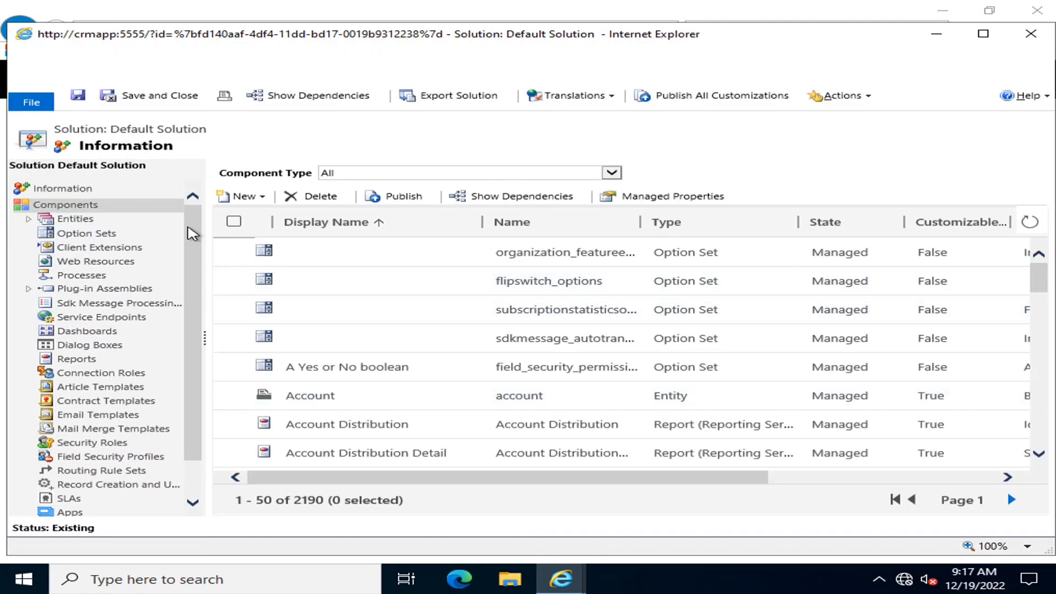
Look over the solution's component tree and show the Entities components
left_click_drag(193, 243, 199, 268)
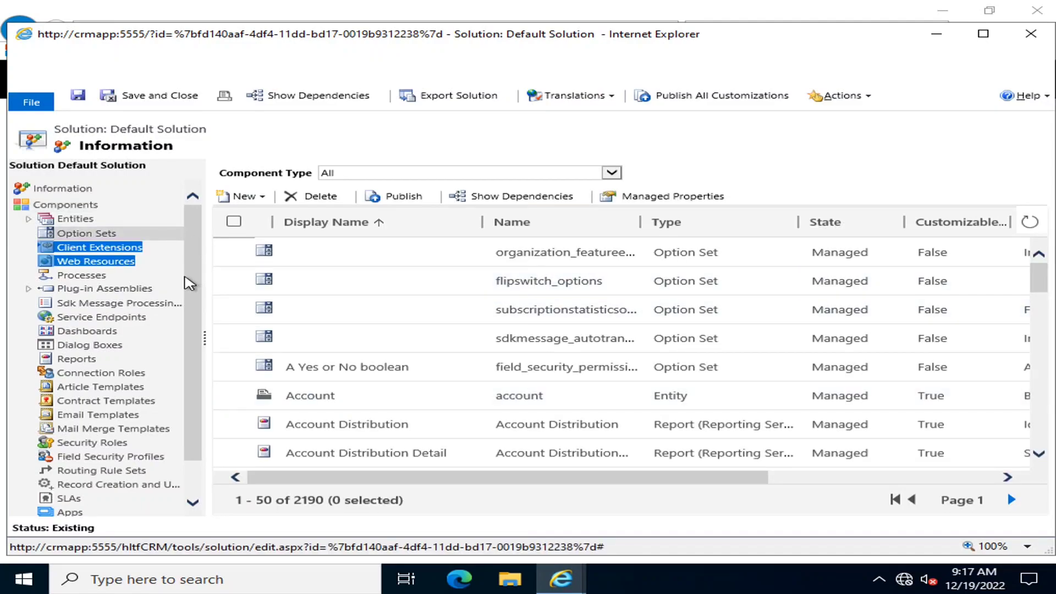
scroll(190, 283, "down", 3)
scroll(192, 273, "up", 3)
left_click(22, 344)
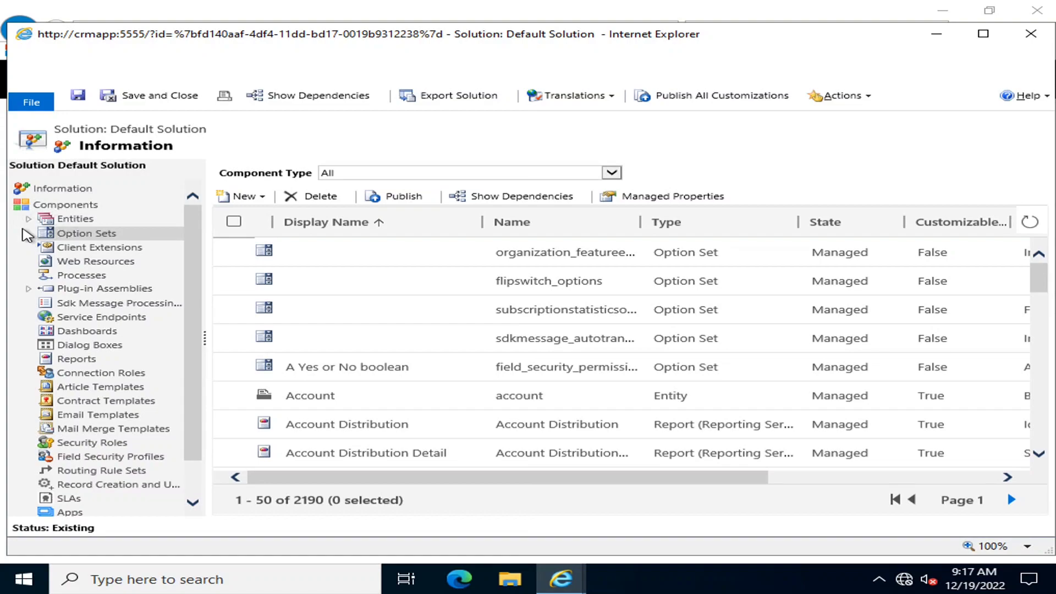
left_click(55, 219)
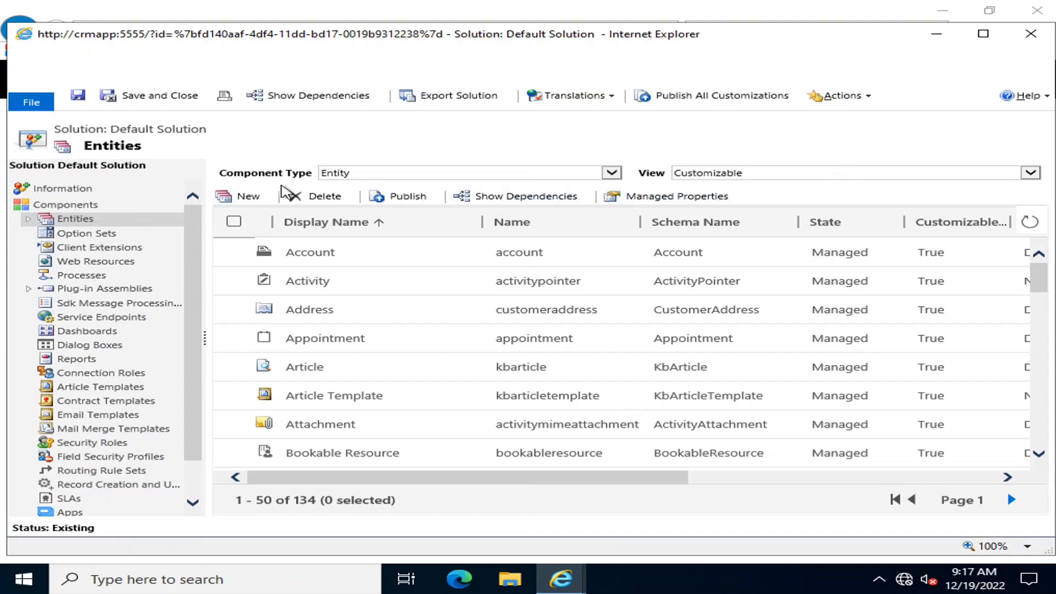
Filter the entity list to the Custom view and look through the custom entities
left_click(716, 175)
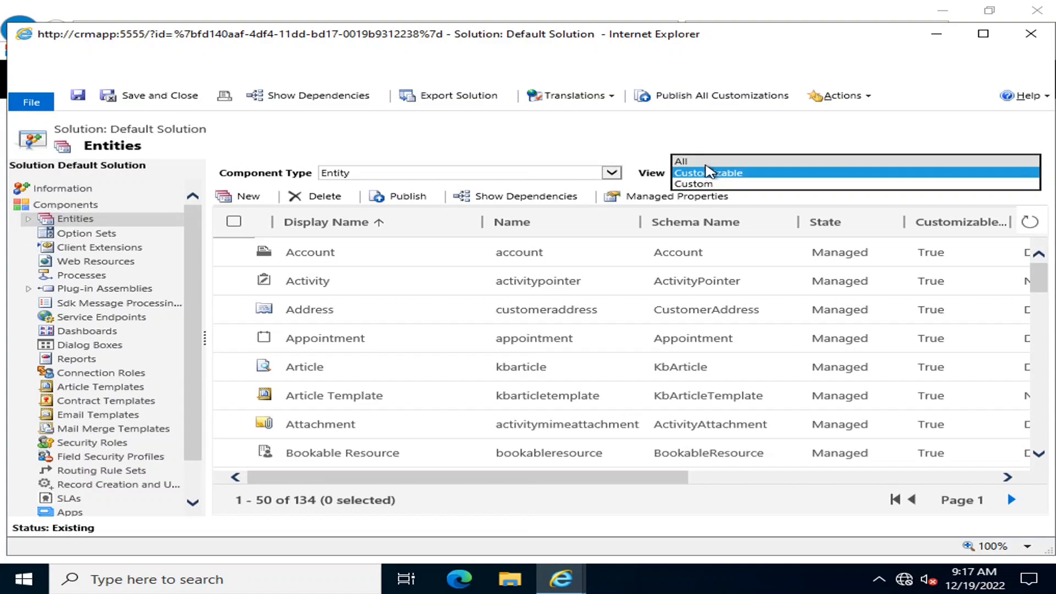
left_click(727, 183)
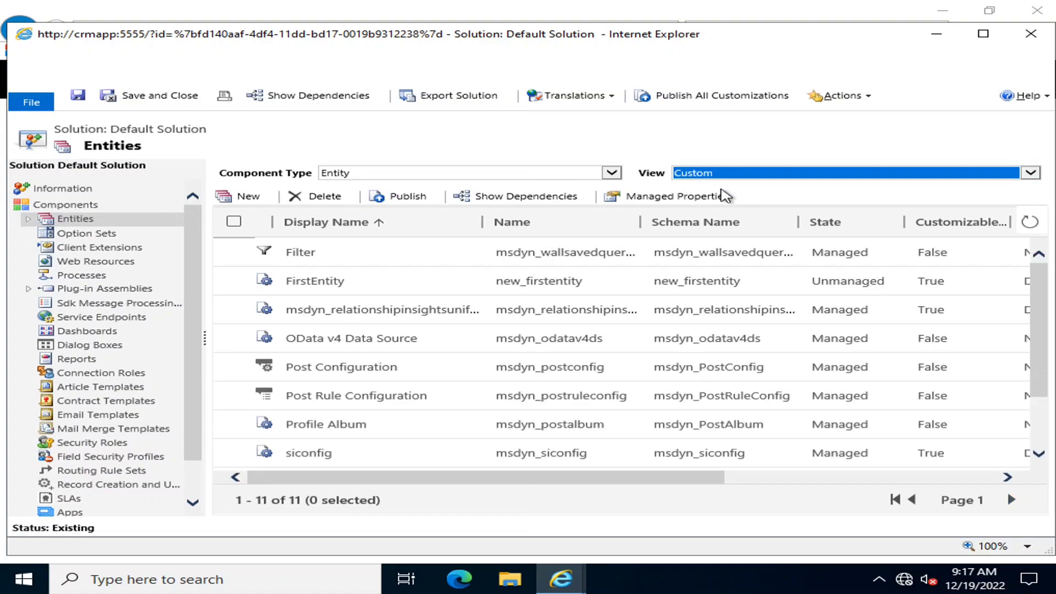
left_click(737, 147)
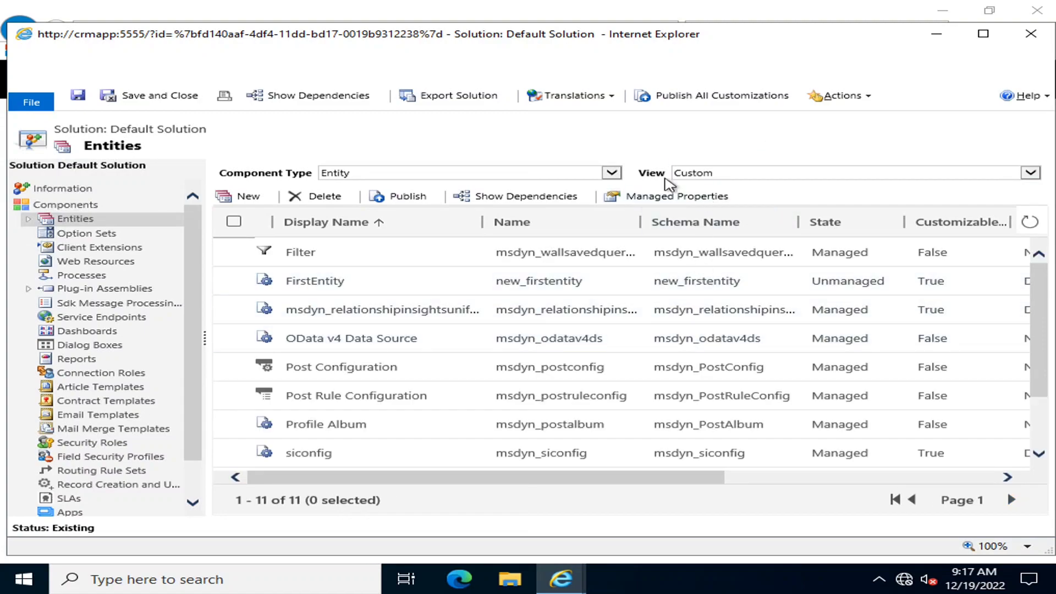
scroll(325, 271, "down", 2)
scroll(325, 283, "up", 2)
Switch the entity list back to the Customizable view and browse its entities
left_click(771, 174)
left_click(710, 161)
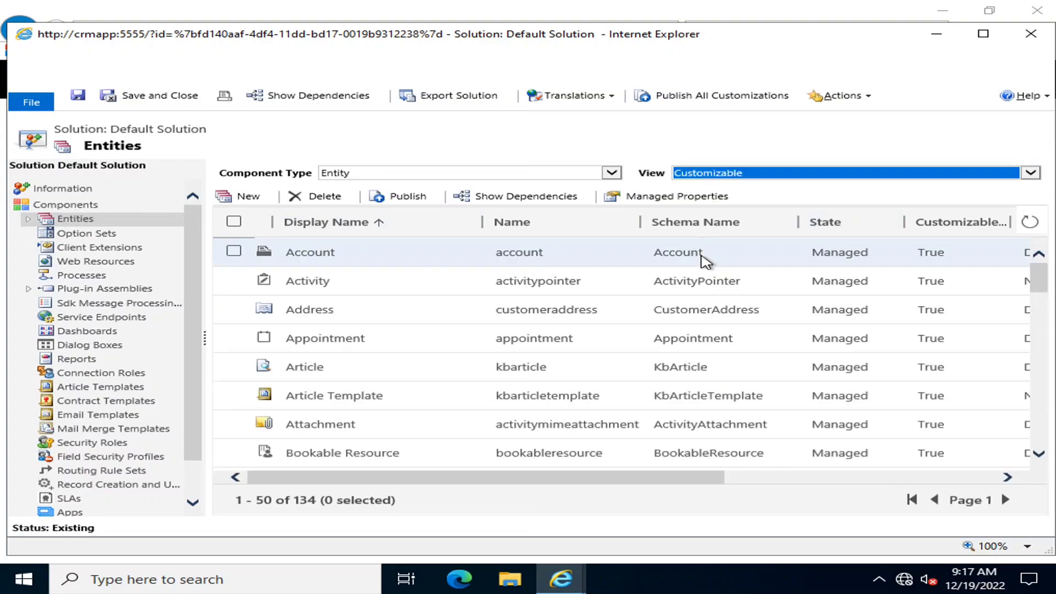
scroll(429, 345, "down", 4)
scroll(410, 344, "down", 20)
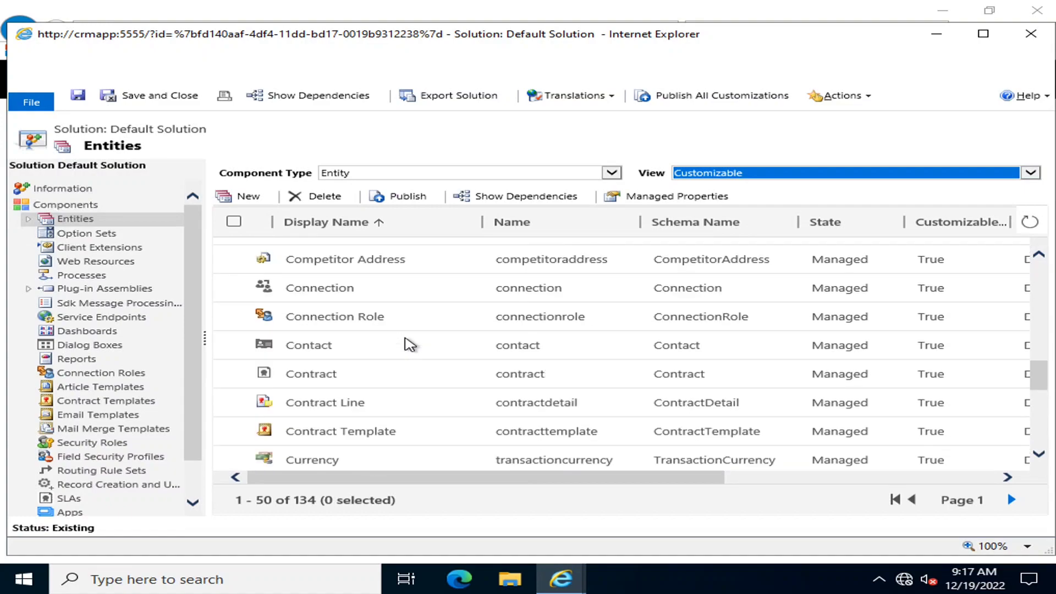
scroll(410, 345, "up", 12)
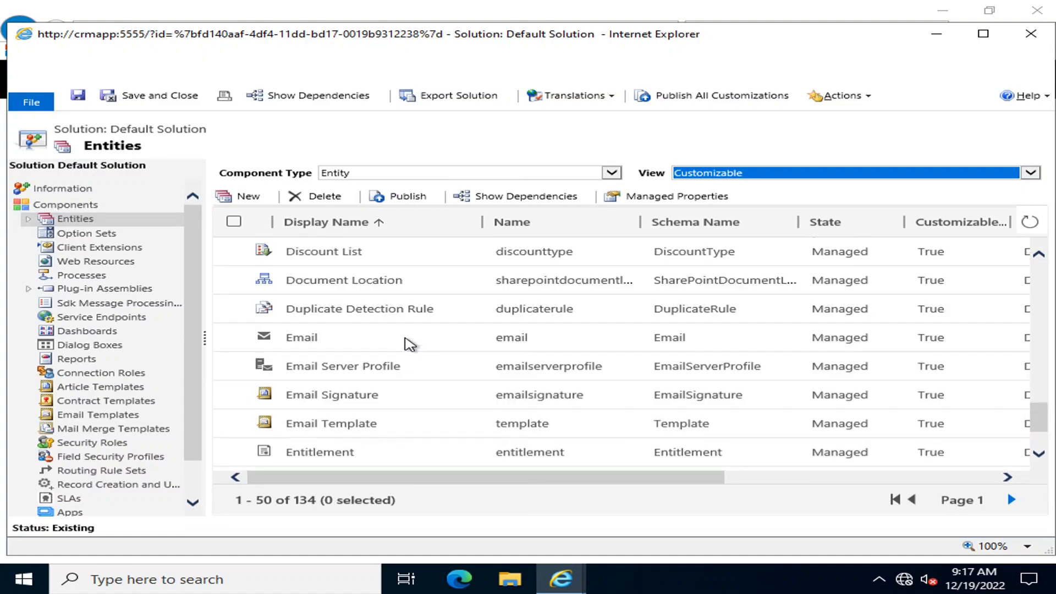
scroll(409, 345, "up", 5)
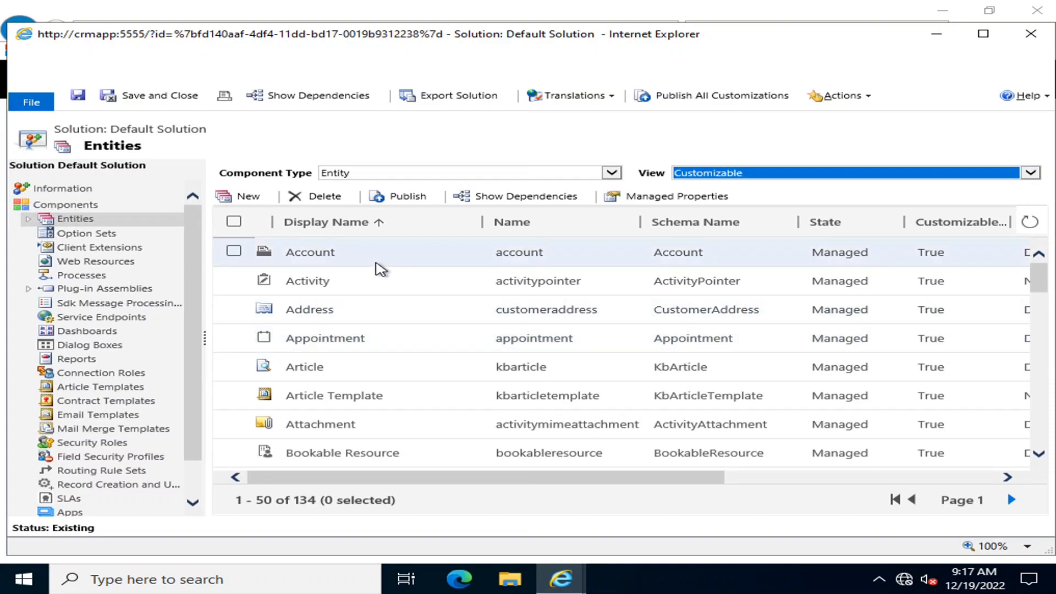
Check the available view and component type options, keeping Customizable and Entity selected
left_click(700, 174)
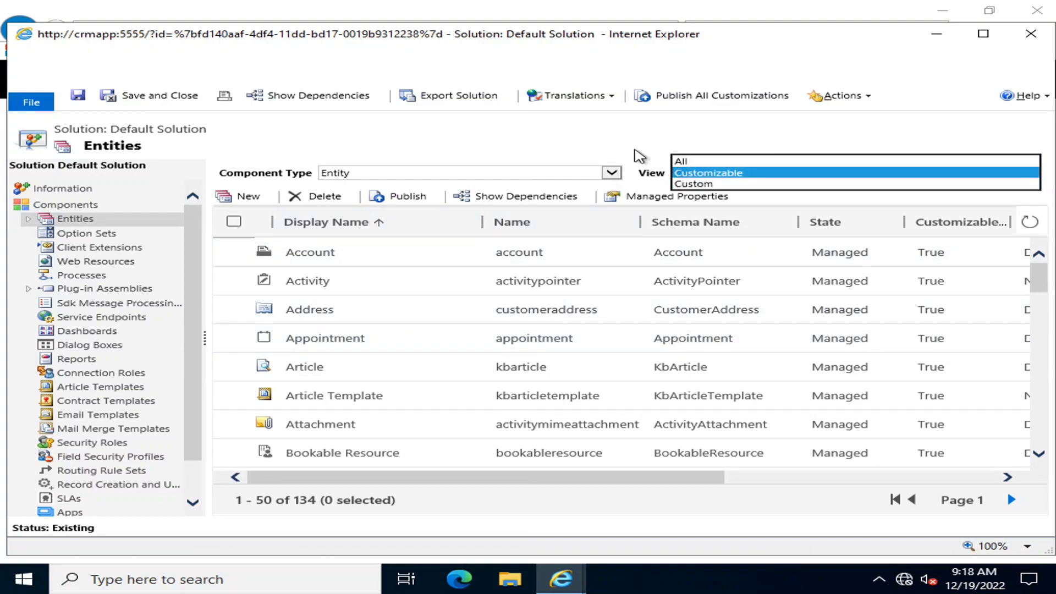
left_click(704, 173)
left_click(443, 173)
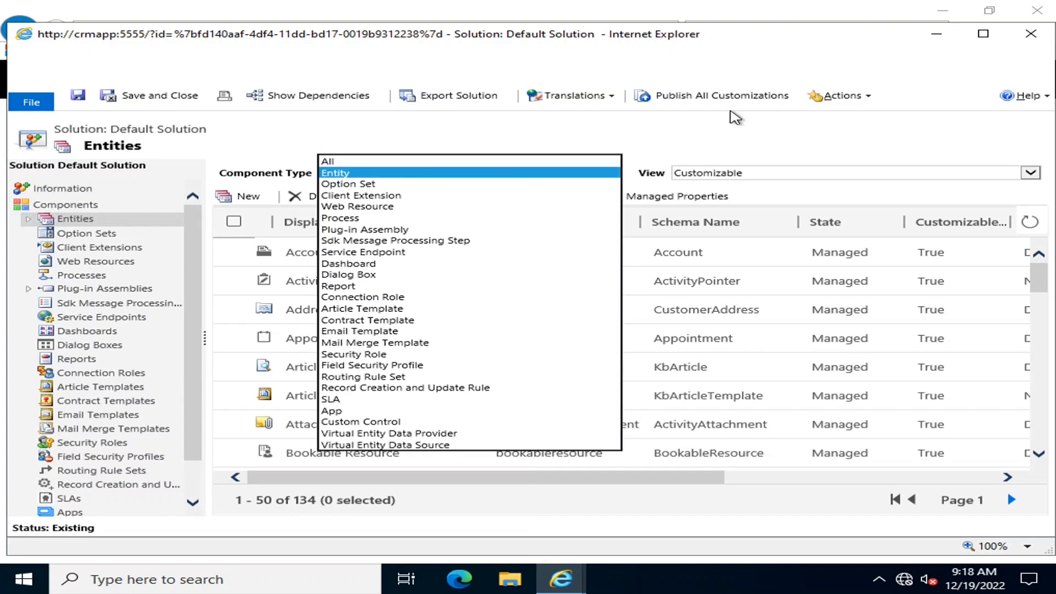
left_click(438, 173)
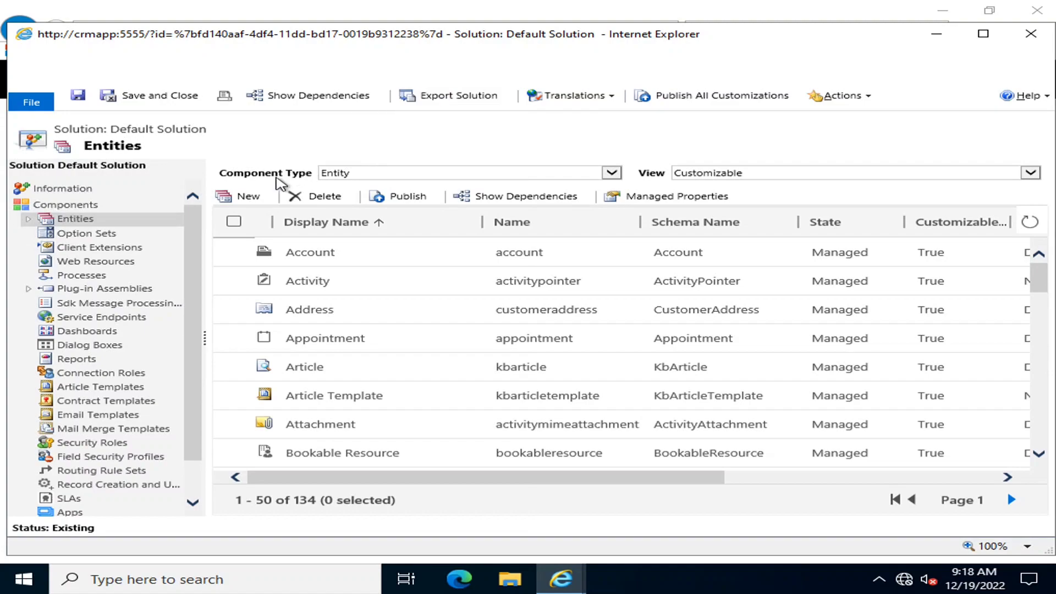
Start a new entity with the display name Setup and the name new_setups
left_click(242, 199)
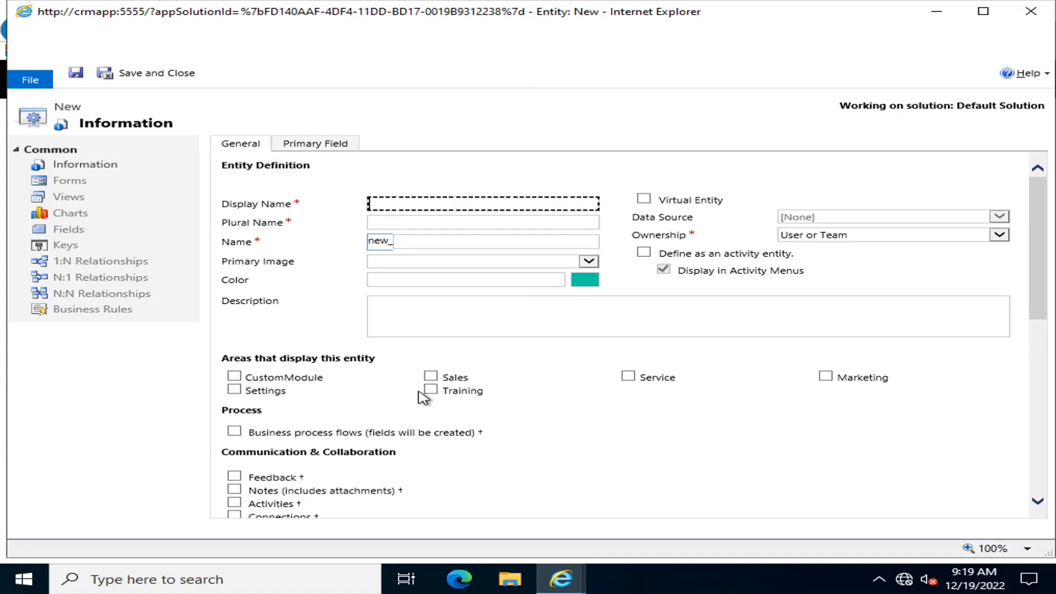
type("SetupsEnt")
key("BackSpace")
key("BackSpace")
key("BackSpace")
left_click(897, 474)
left_click(421, 204)
key("BackSpace")
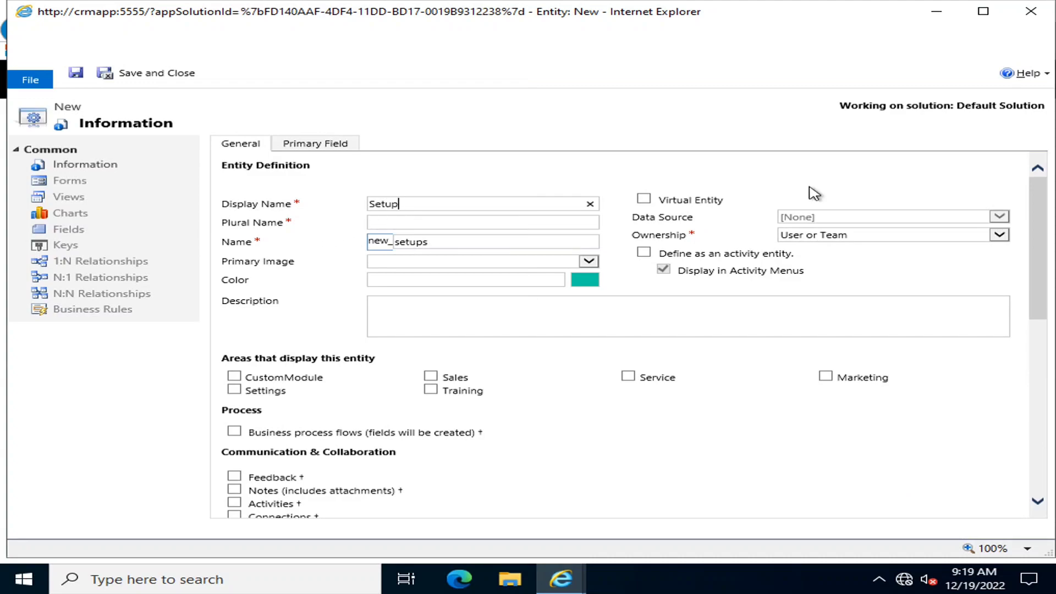
Set the new entity's plural name to Setups, reusing the display name text
key("ctrl+a")
key("ctrl+c")
key("Tab")
left_click(434, 222)
key("ctrl+v")
type("s")
left_click(514, 307)
Leave the entity's primary image unset and set its ownership to Organization
left_click(588, 262)
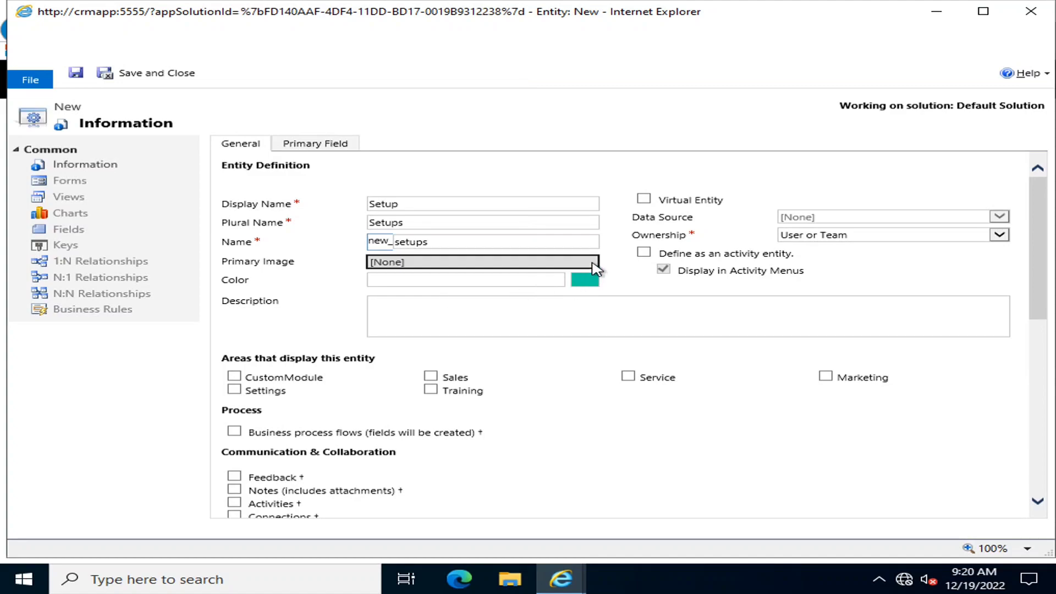
left_click(497, 349)
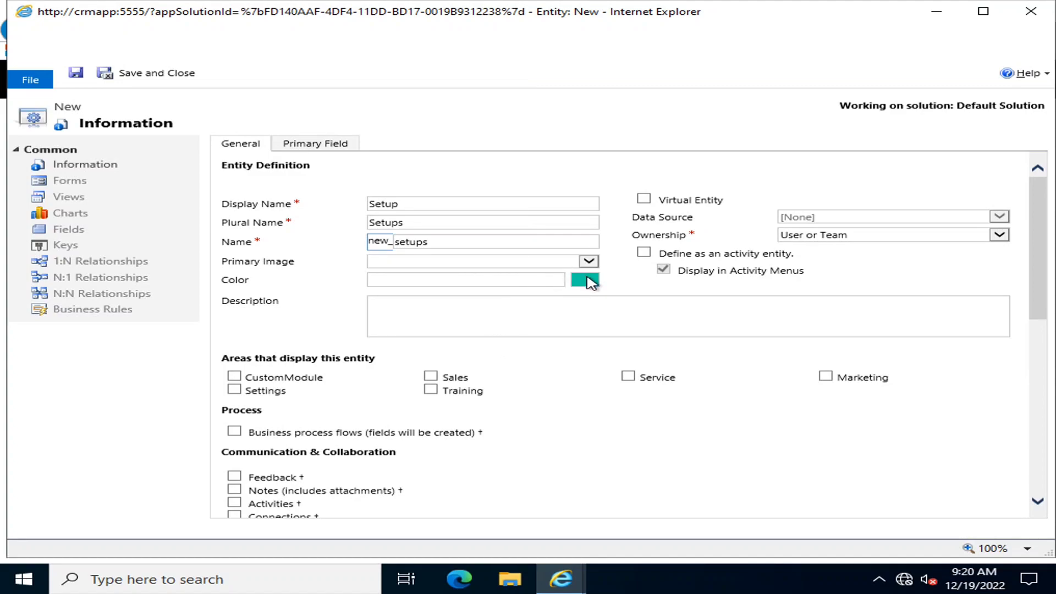
left_click(540, 322)
left_click(886, 237)
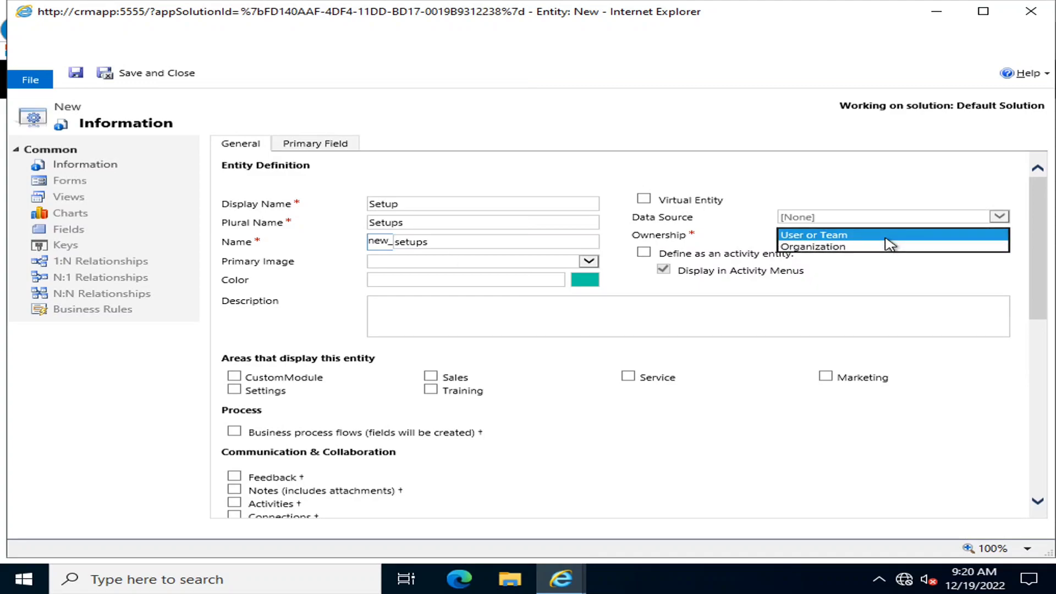
left_click(886, 246)
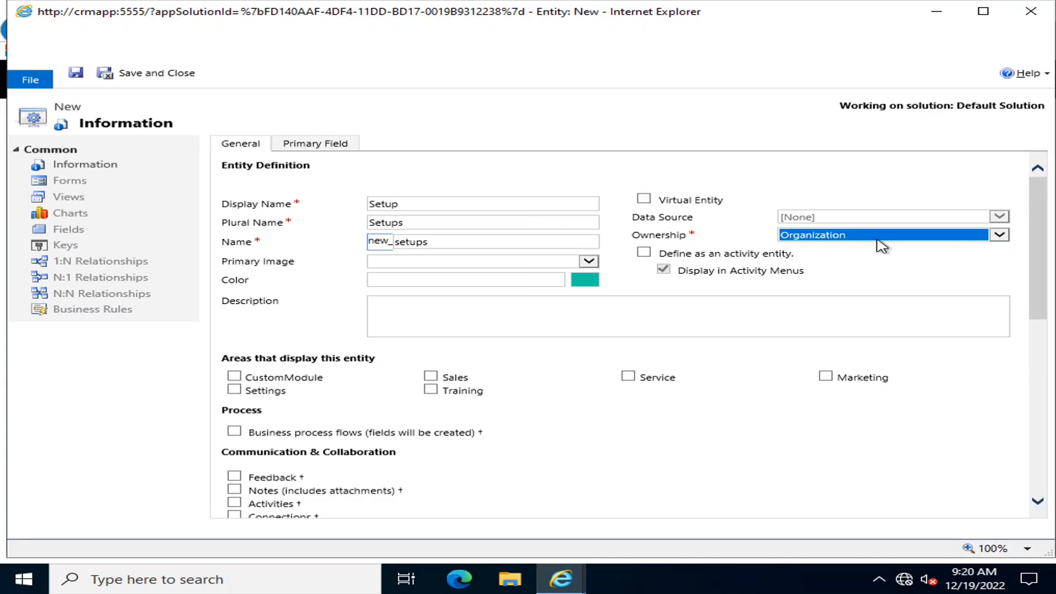
Make the Setup entity display in the Sales area
scroll(397, 368, "down", 1)
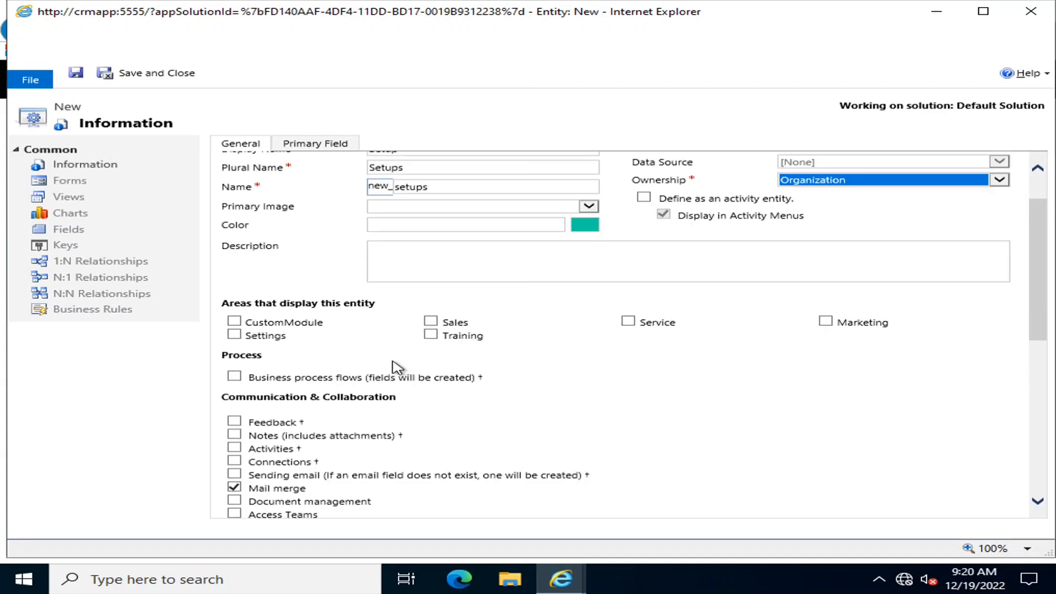
scroll(398, 368, "down", 1)
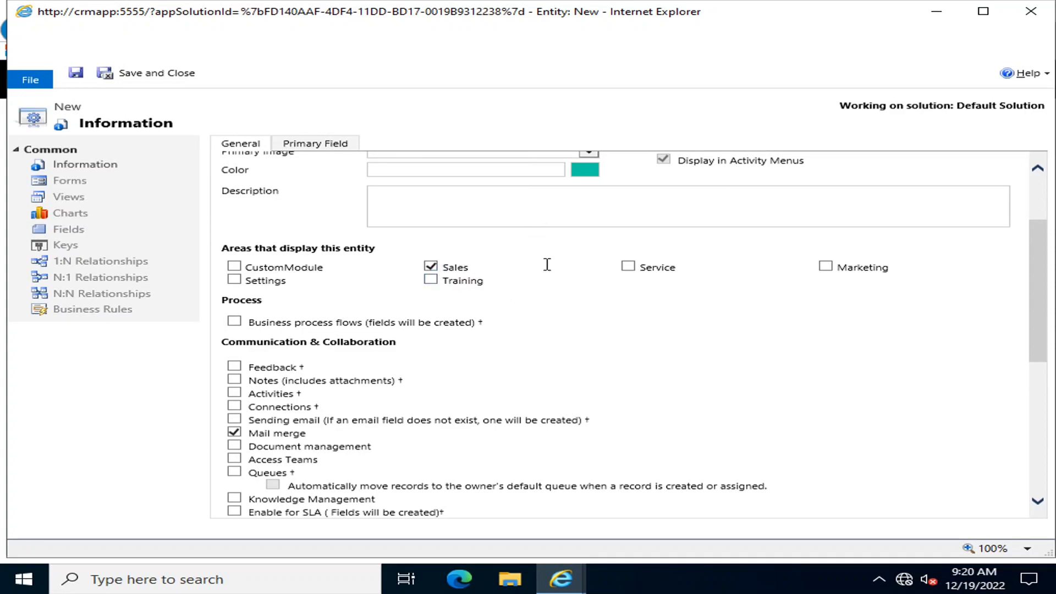
scroll(547, 268, "up", 3)
Look at the Sales area among the main site navigation areas, and return to the new entity form
left_click(936, 11)
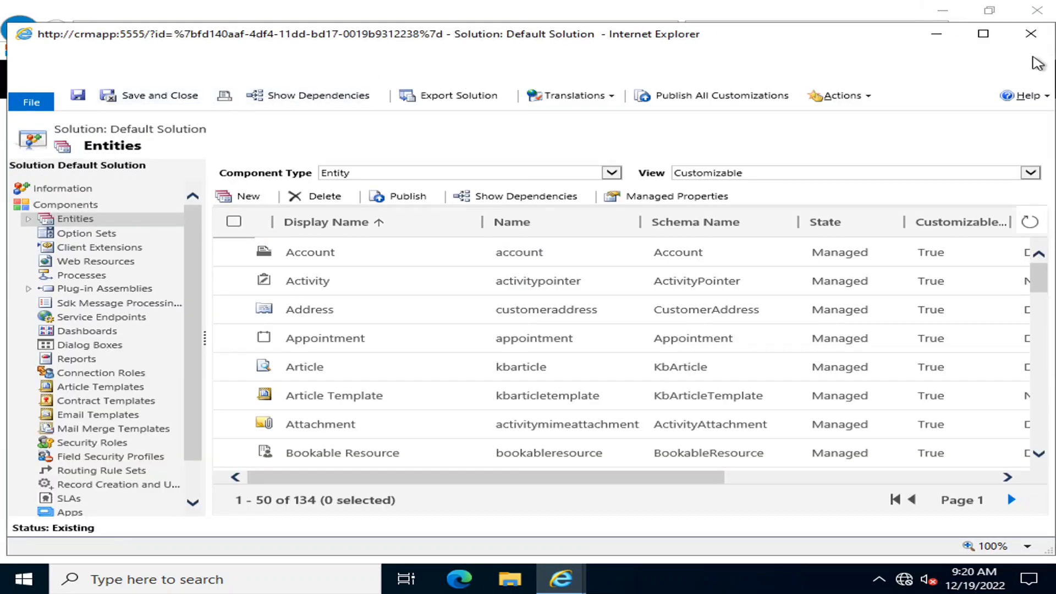
left_click(939, 36)
left_click(303, 82)
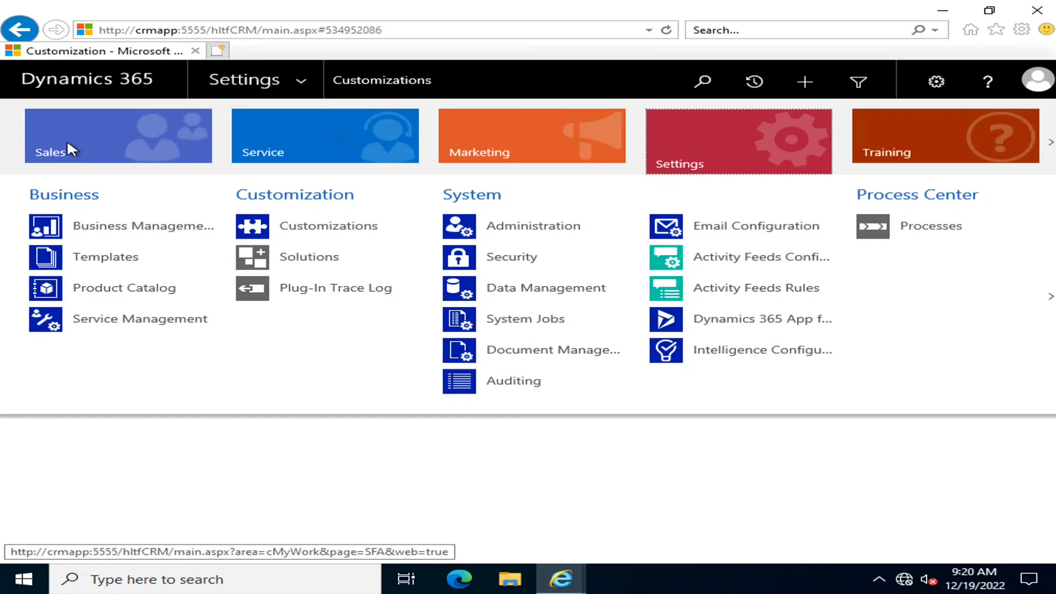
mouse_move(561, 577)
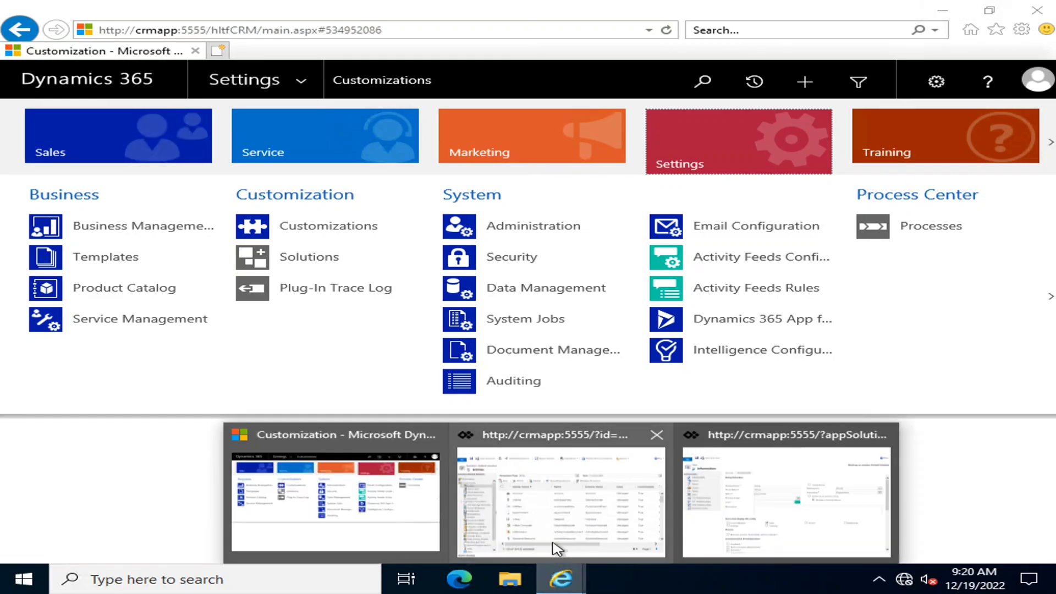
left_click(747, 479)
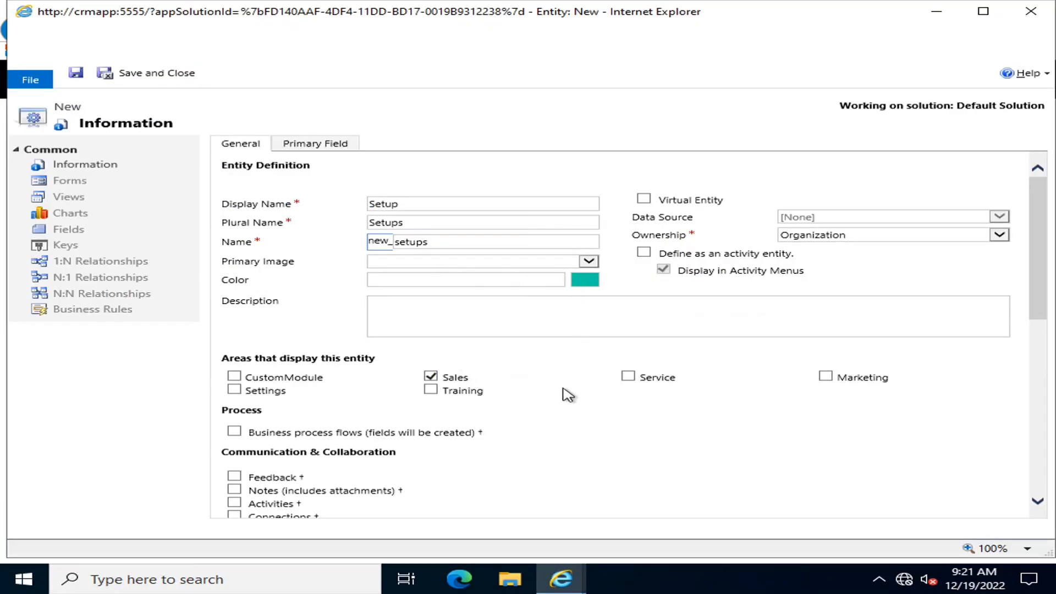
Enable business process flows and turn off mail merge for the Setup entity
scroll(583, 368, "down", 1)
scroll(543, 428, "down", 1)
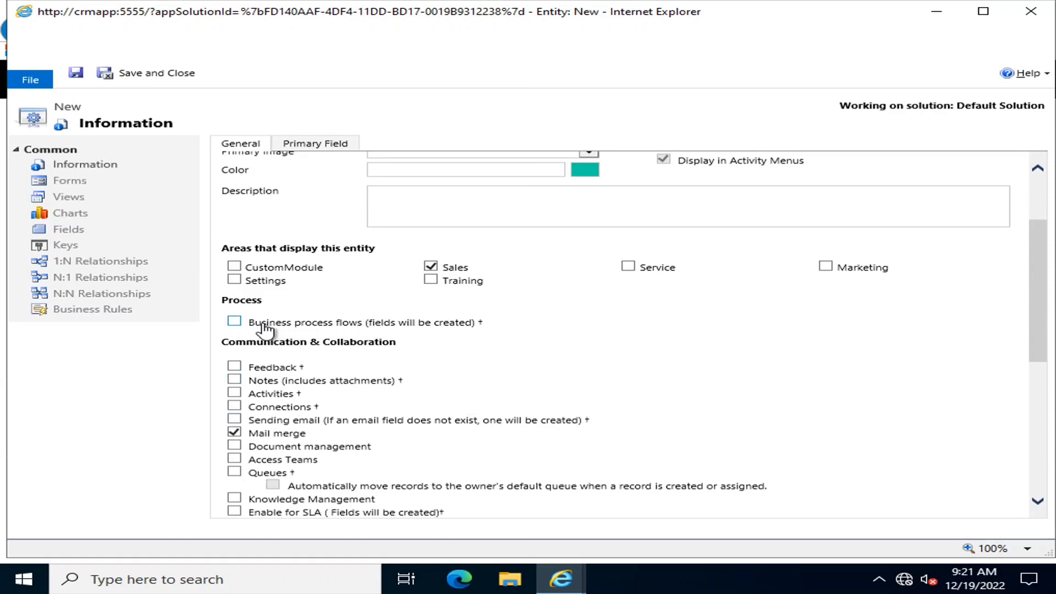
left_click(238, 324)
scroll(525, 336, "down", 2)
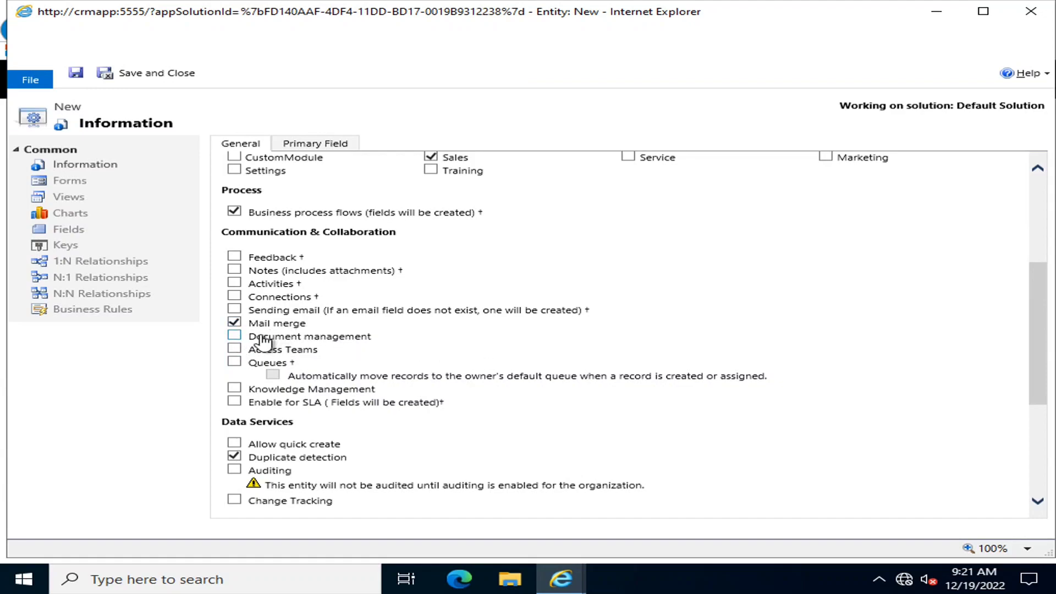
left_click(234, 323)
Review the remaining data services, Outlook and mobile options, and save the Setup entity
scroll(242, 358, "down", 1)
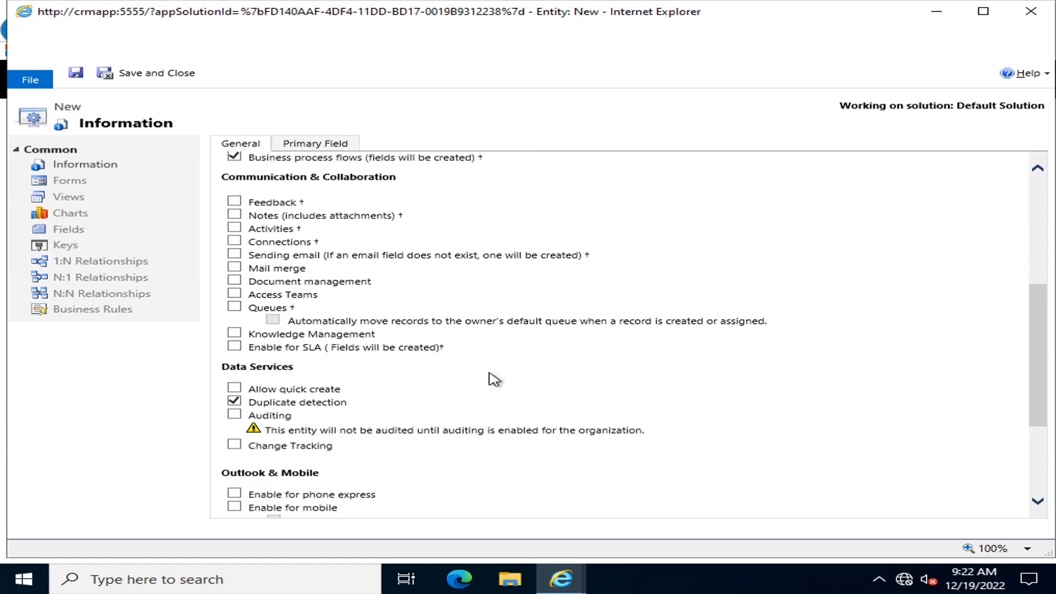
scroll(494, 379, "down", 3)
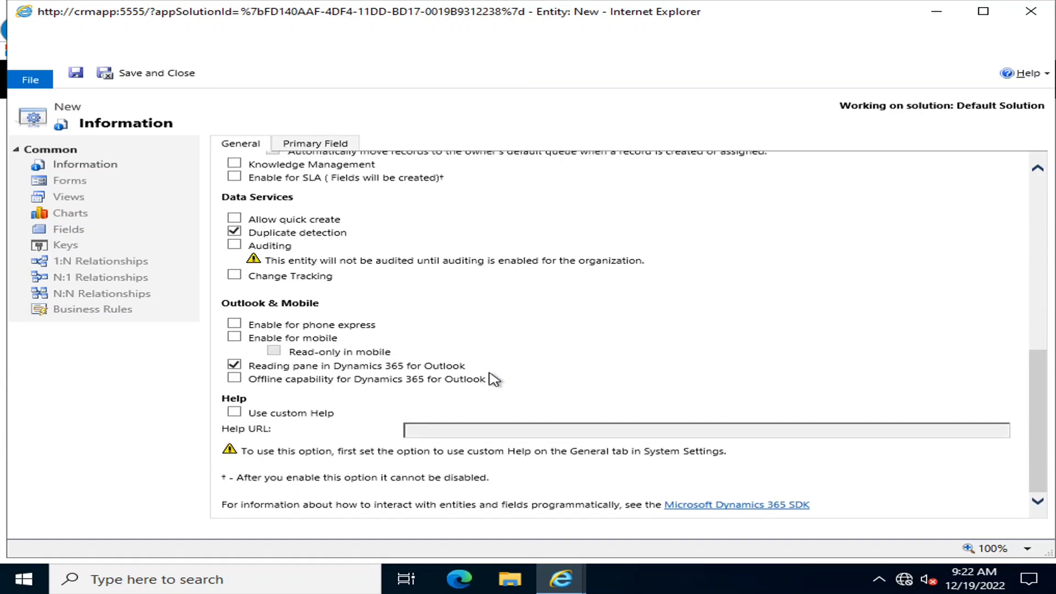
scroll(469, 315, "up", 1)
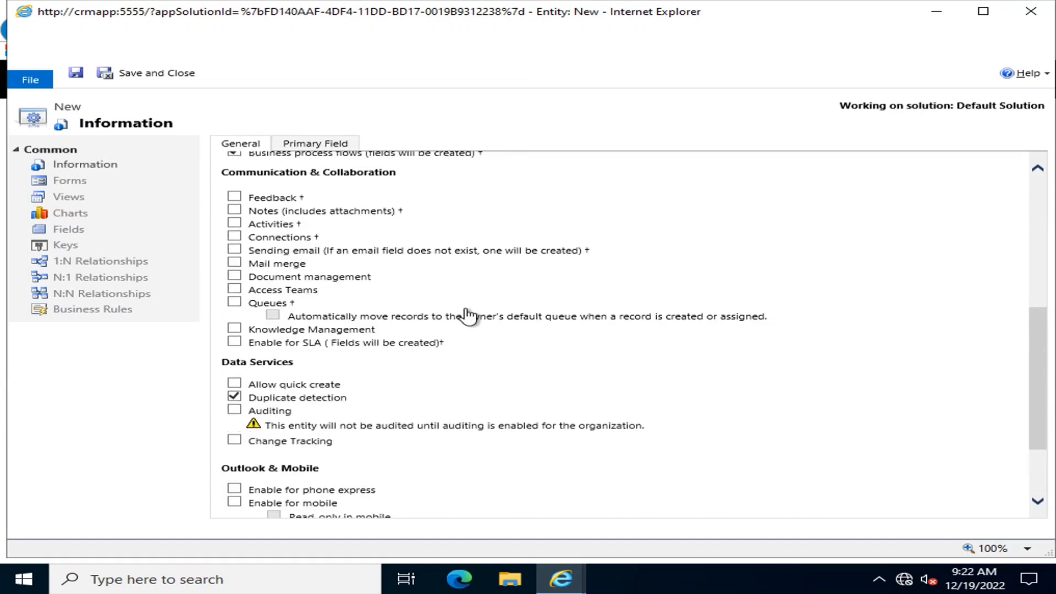
scroll(469, 315, "up", 7)
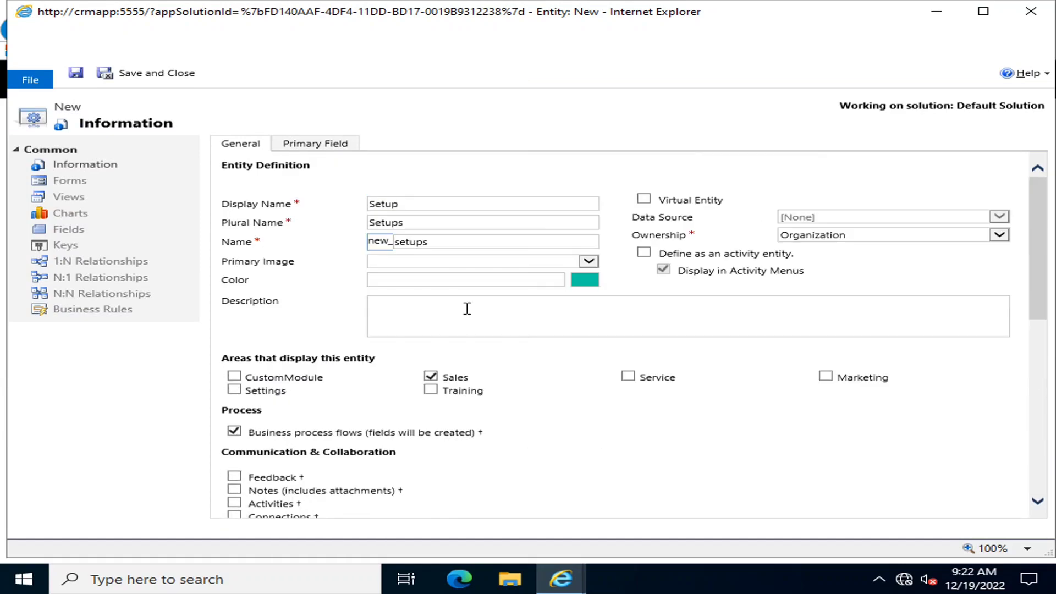
left_click(74, 75)
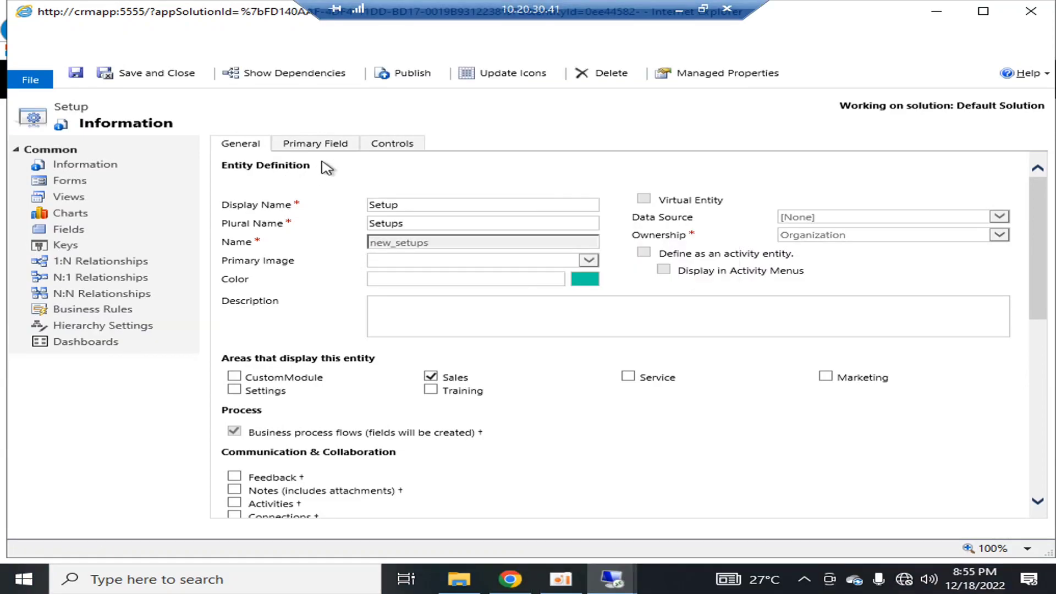
Review the Setup entity's primary field settings, and return to its general definition
left_click(330, 144)
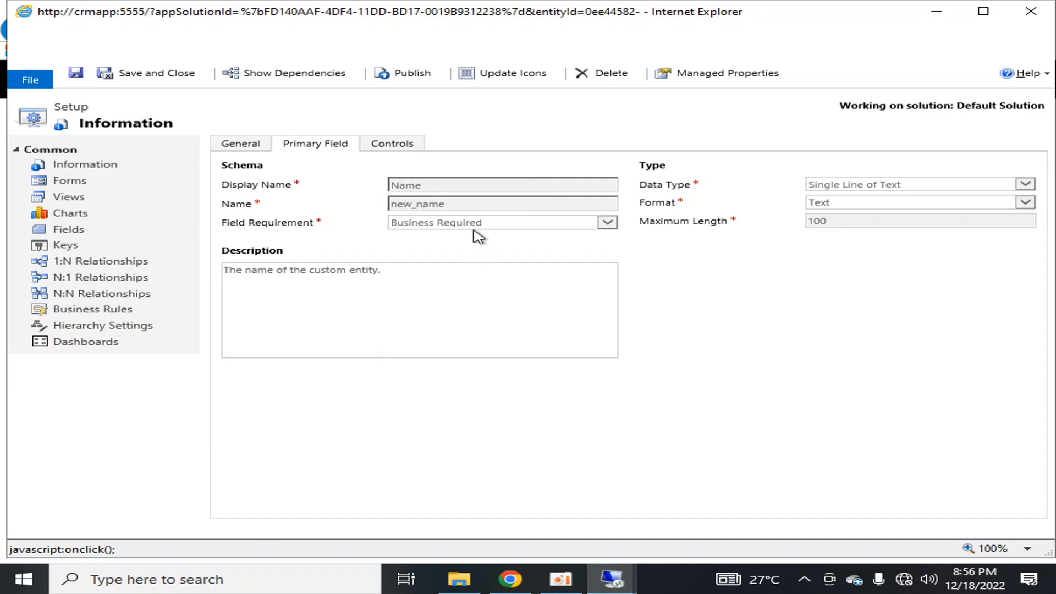
left_click(238, 147)
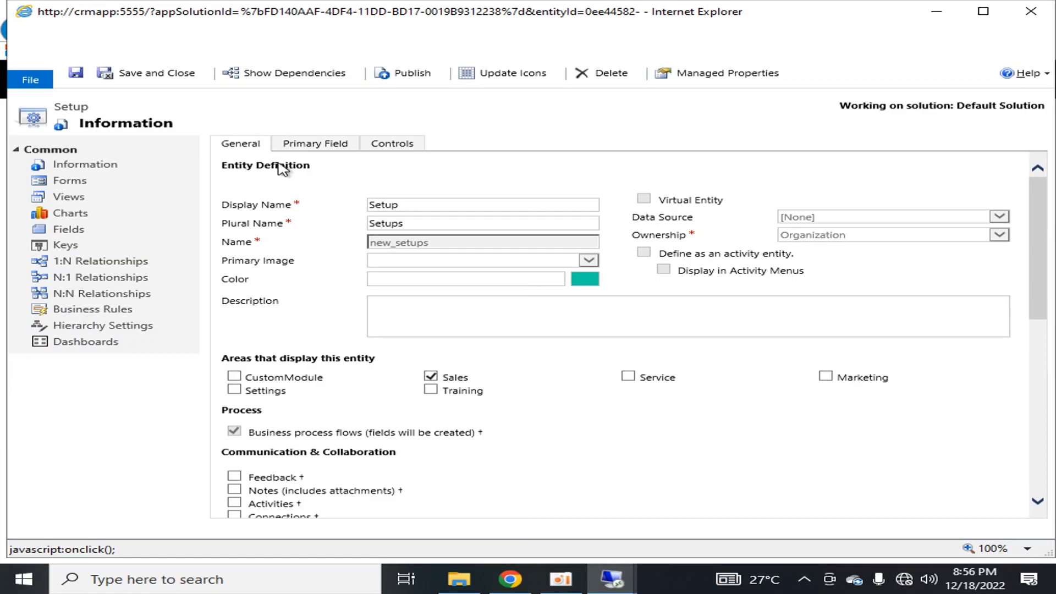
left_click(294, 146)
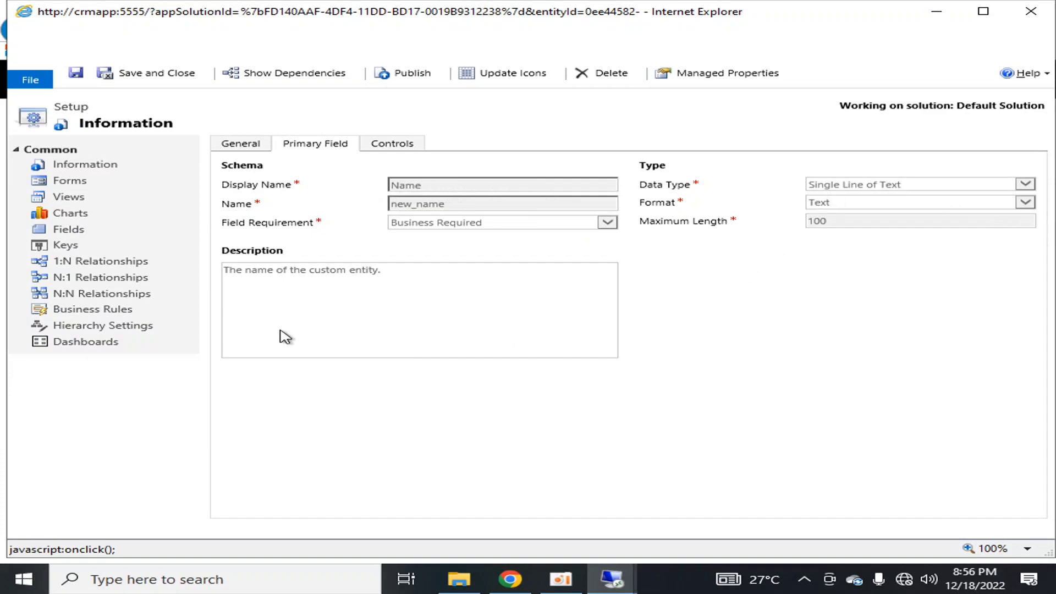
left_click(239, 147)
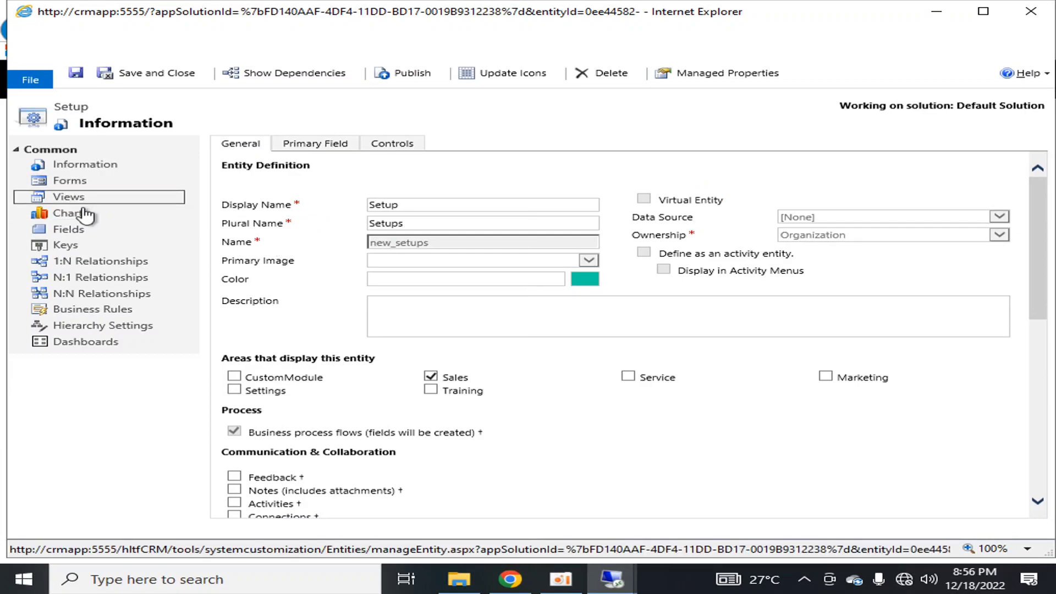
Examine the list of default fields of the Setup entity from the first entry through the last
left_click(82, 229)
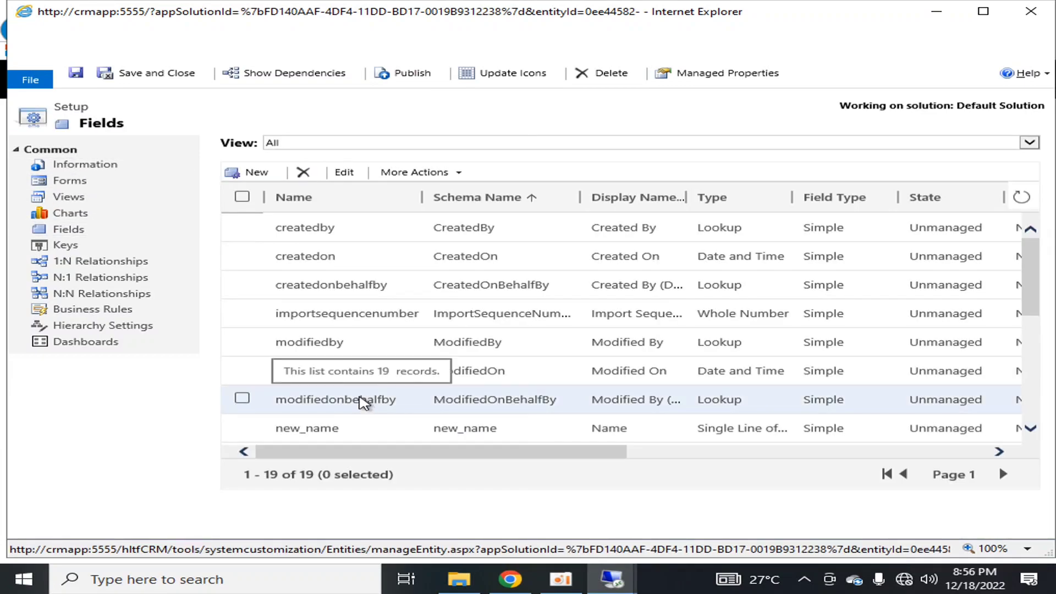
scroll(357, 393, "down", 6)
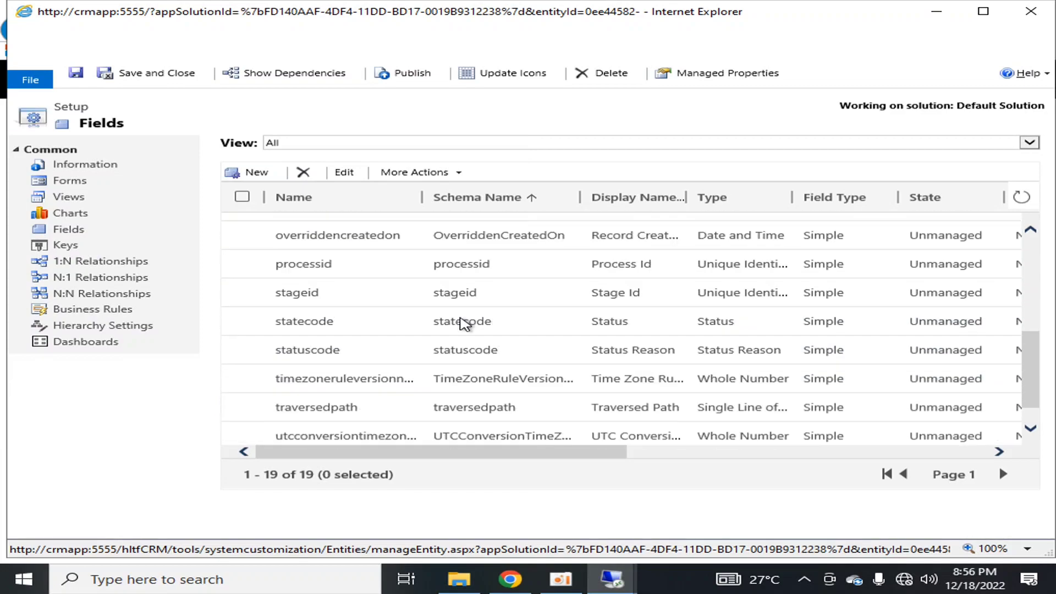
scroll(465, 324, "up", 6)
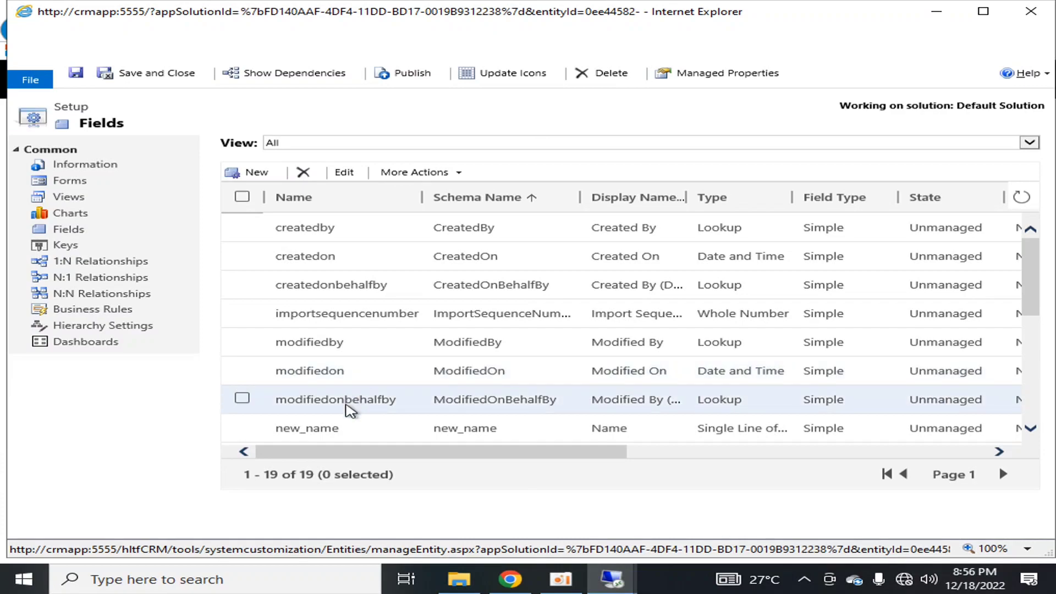
scroll(344, 408, "down", 1)
scroll(345, 409, "up", 1)
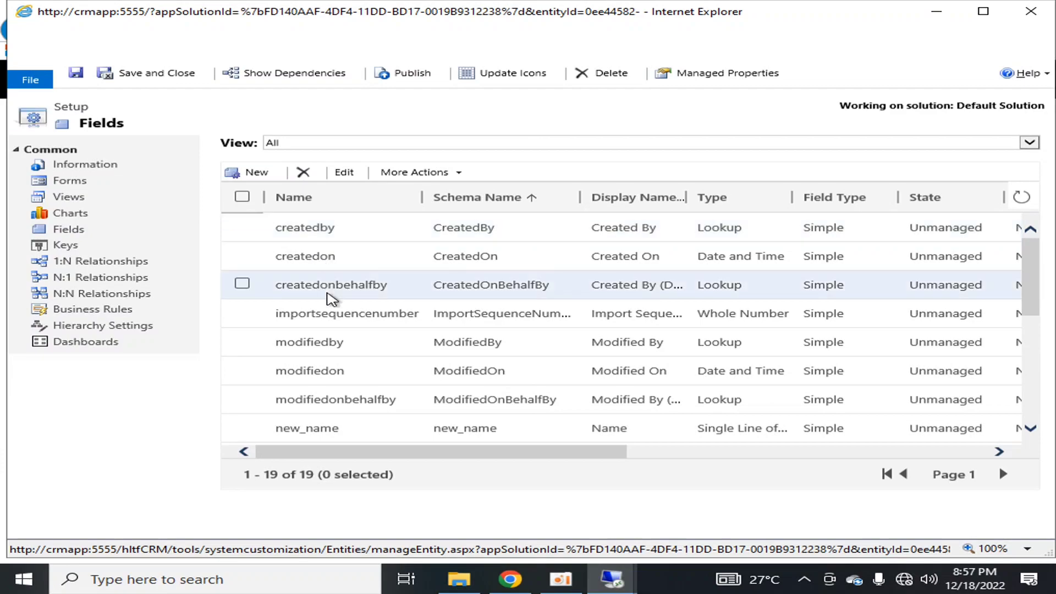
scroll(330, 308, "down", 3)
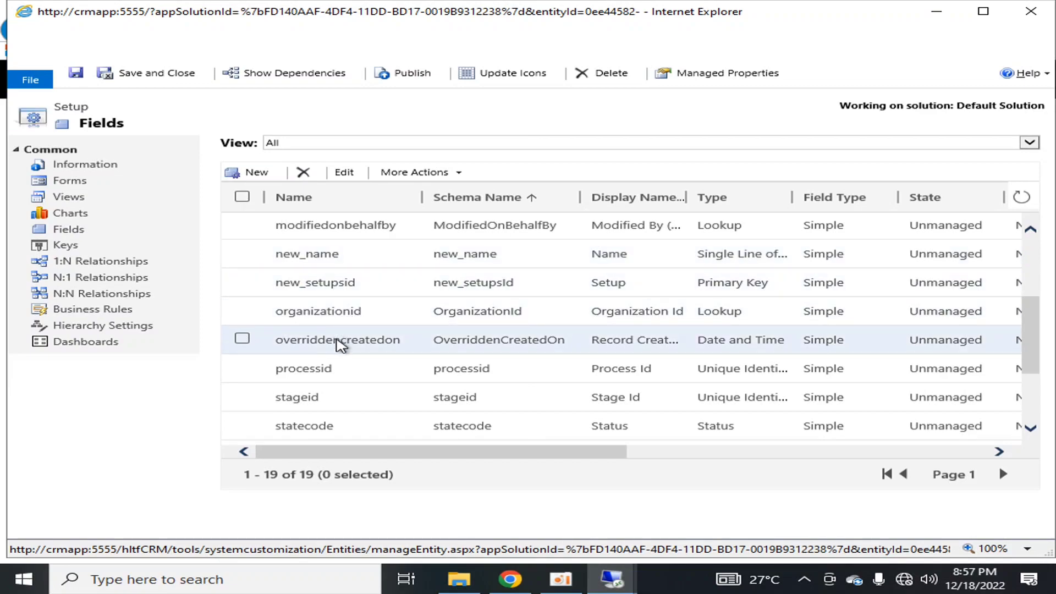
scroll(319, 422, "down", 3)
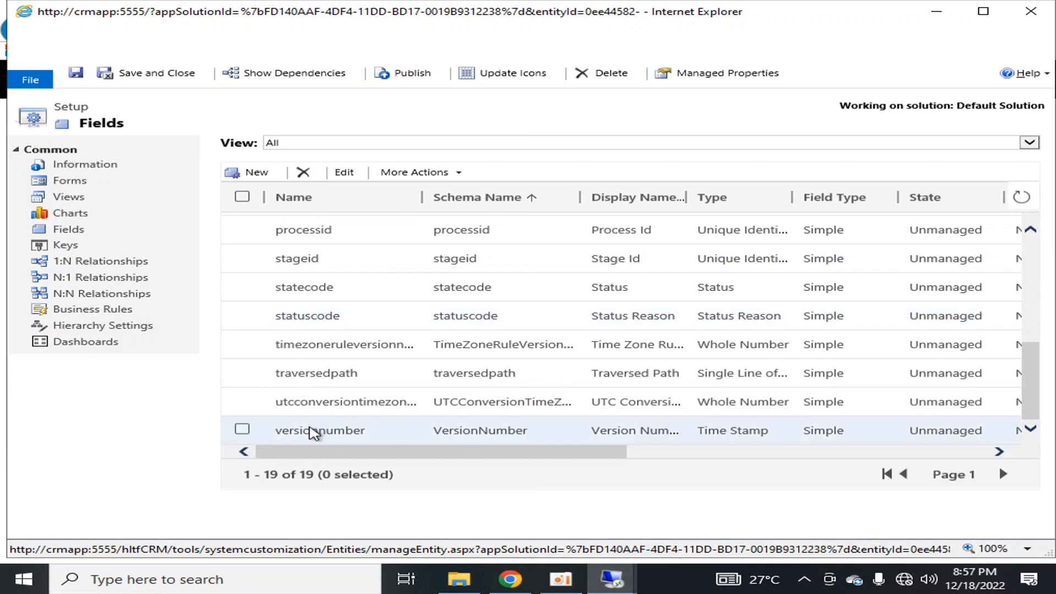
scroll(314, 436, "up", 6)
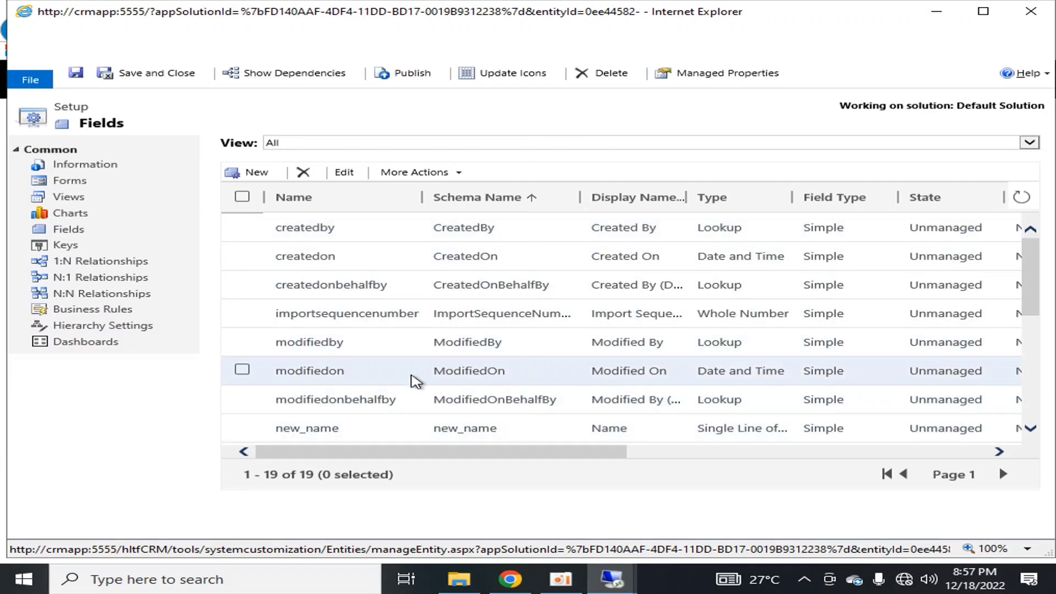
scroll(416, 378, "down", 4)
scroll(417, 378, "down", 2)
scroll(417, 379, "up", 6)
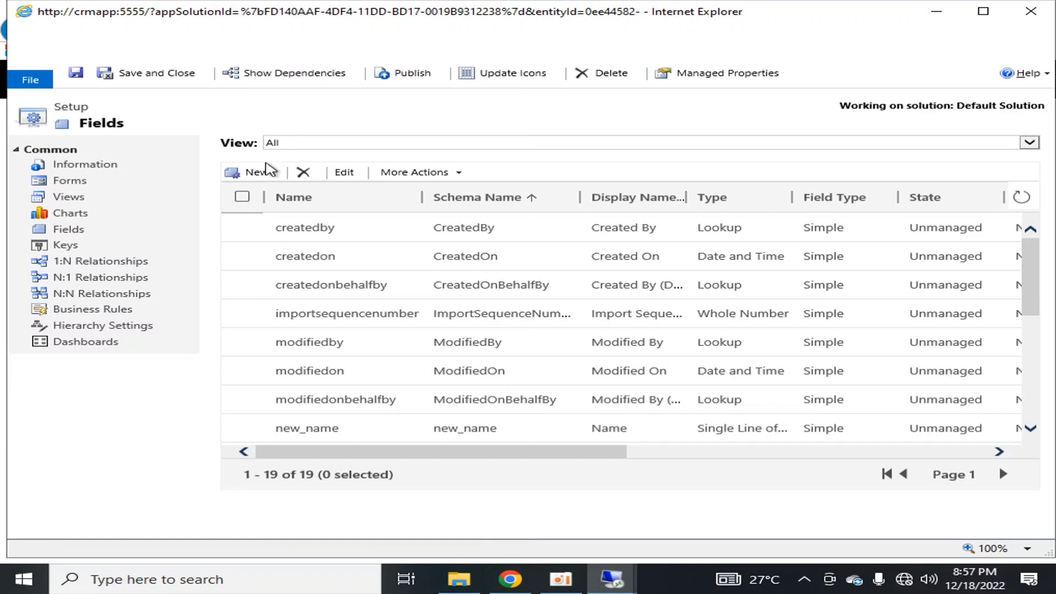
Start a new field with display name Location, Business Required and searchable, with field security disabled
left_click(247, 173)
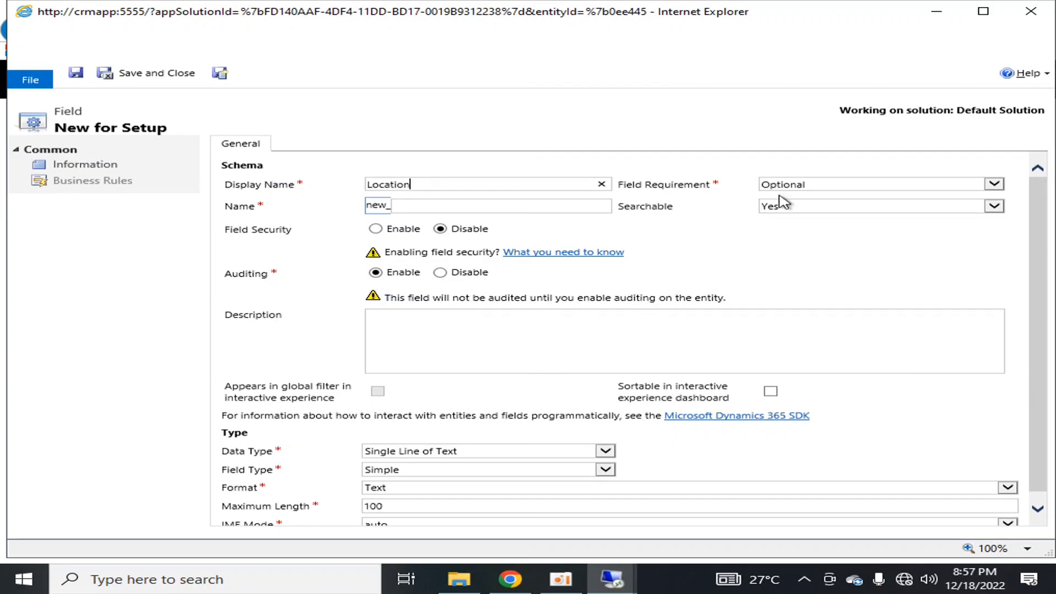
left_click(844, 187)
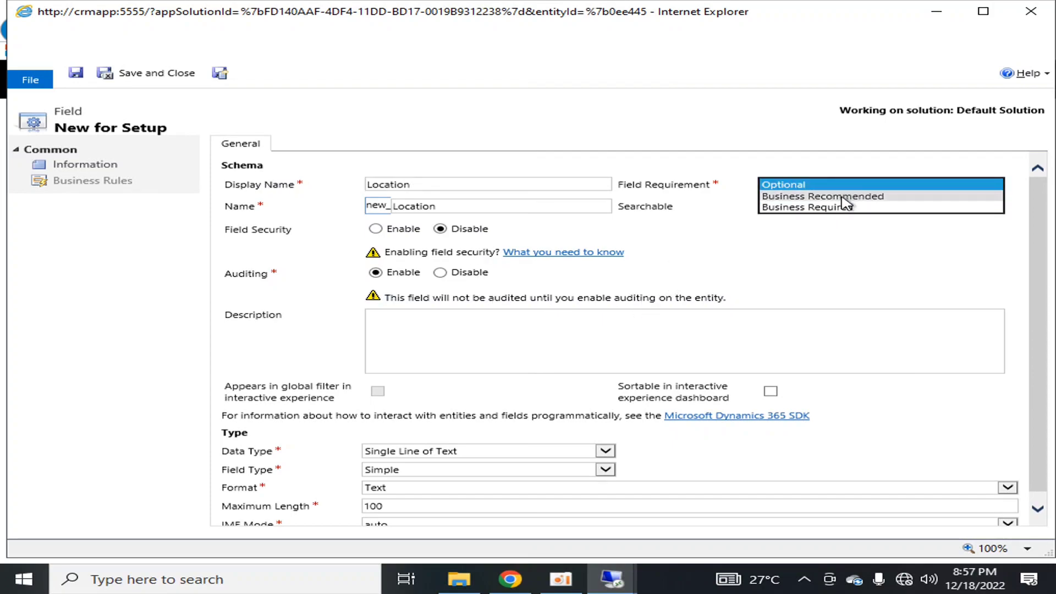
left_click(841, 208)
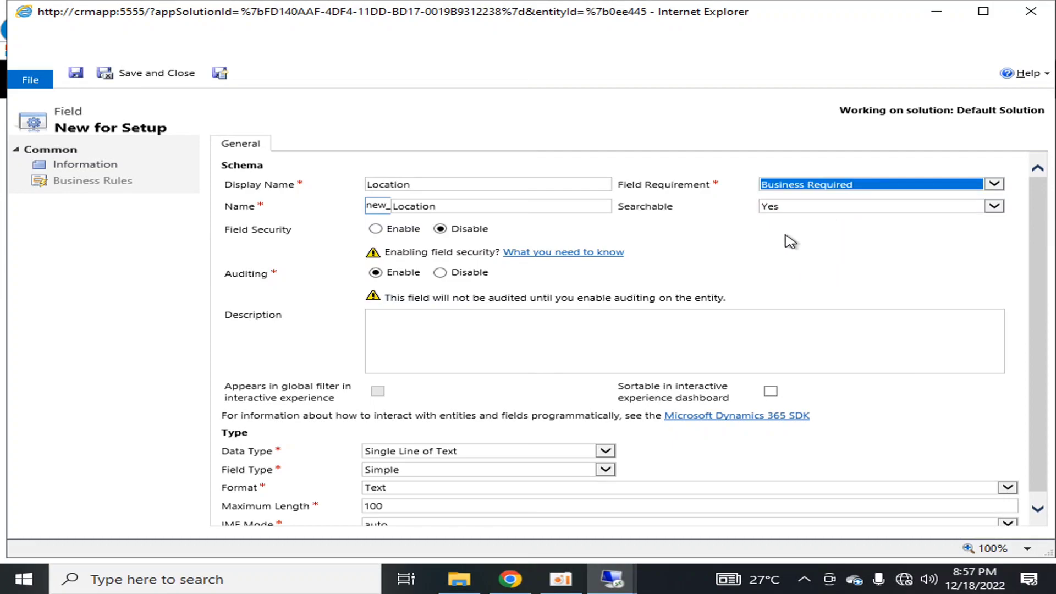
left_click(784, 187)
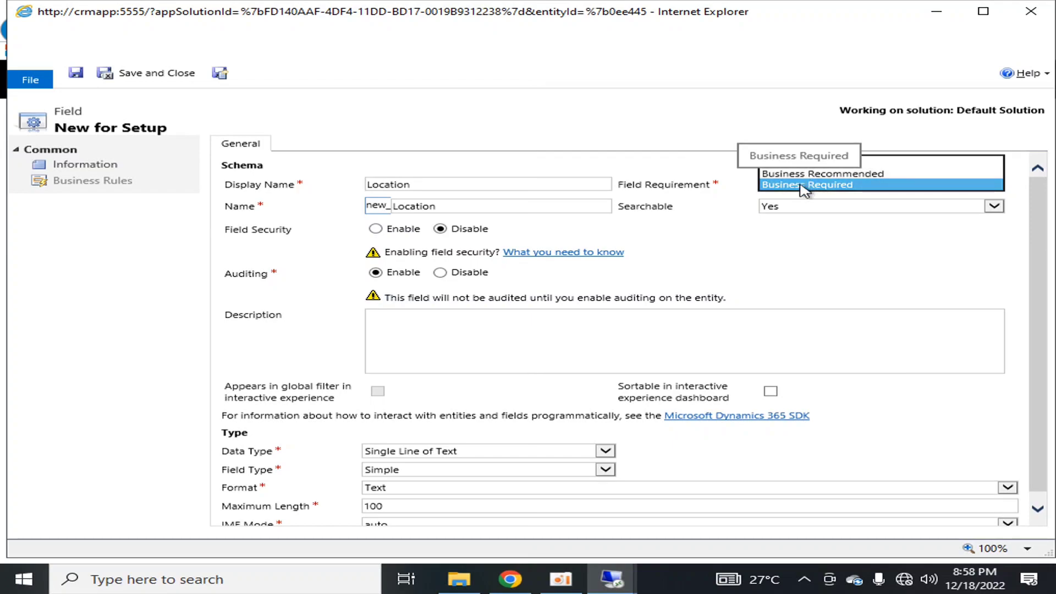
left_click(806, 273)
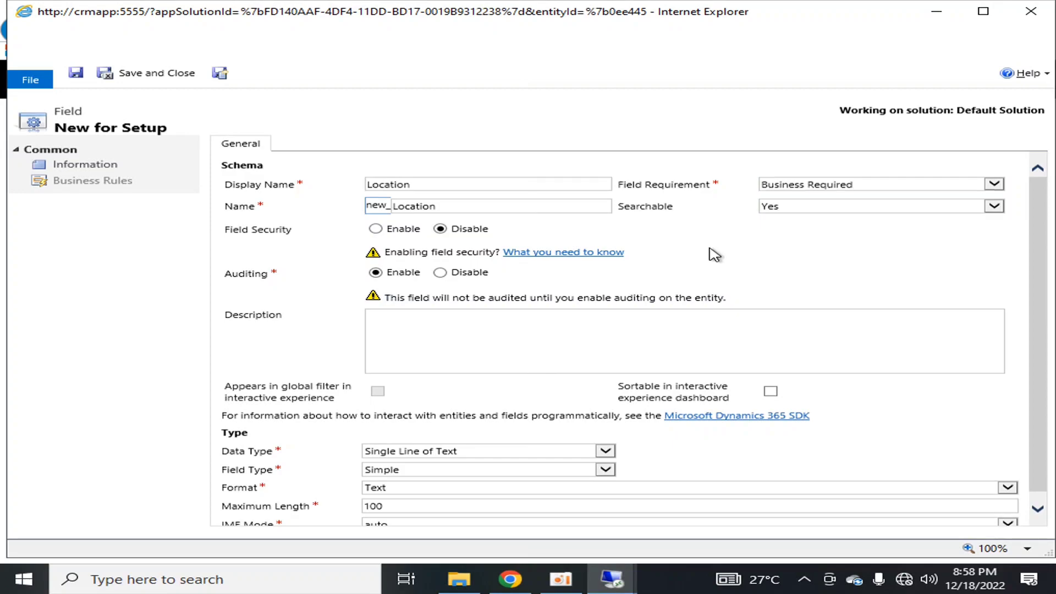
left_click(777, 209)
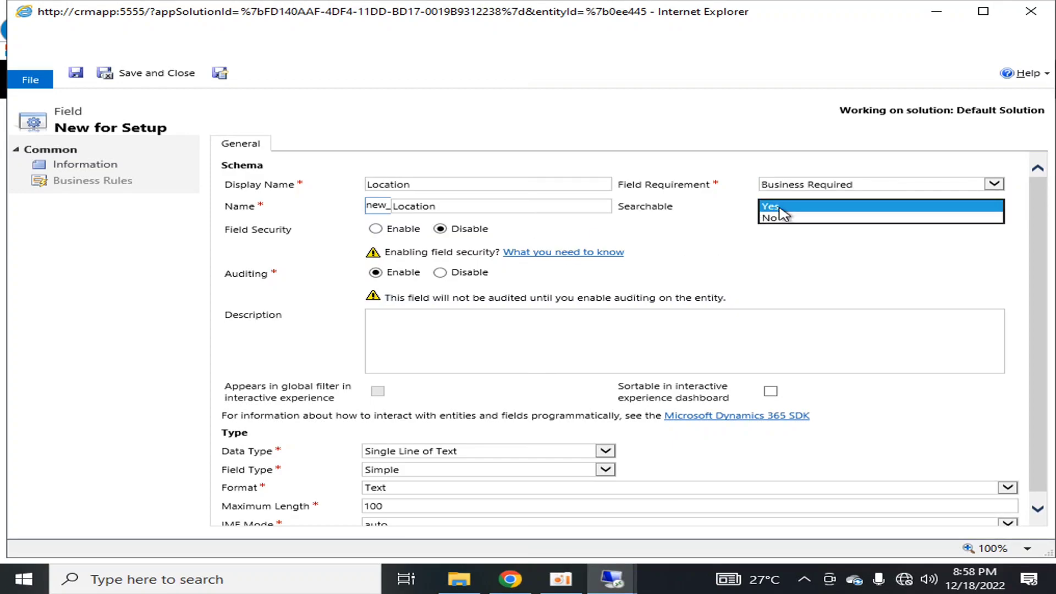
left_click(775, 242)
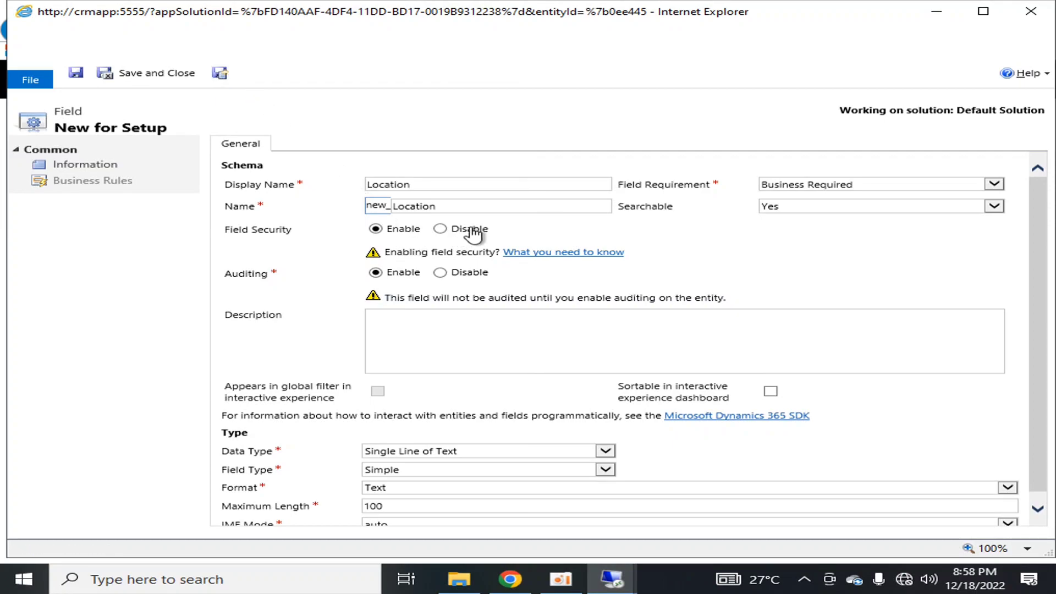
left_click(440, 229)
Set the Location field's data type to Option Set, with field type Simple and no existing option set
scroll(495, 304, "down", 1)
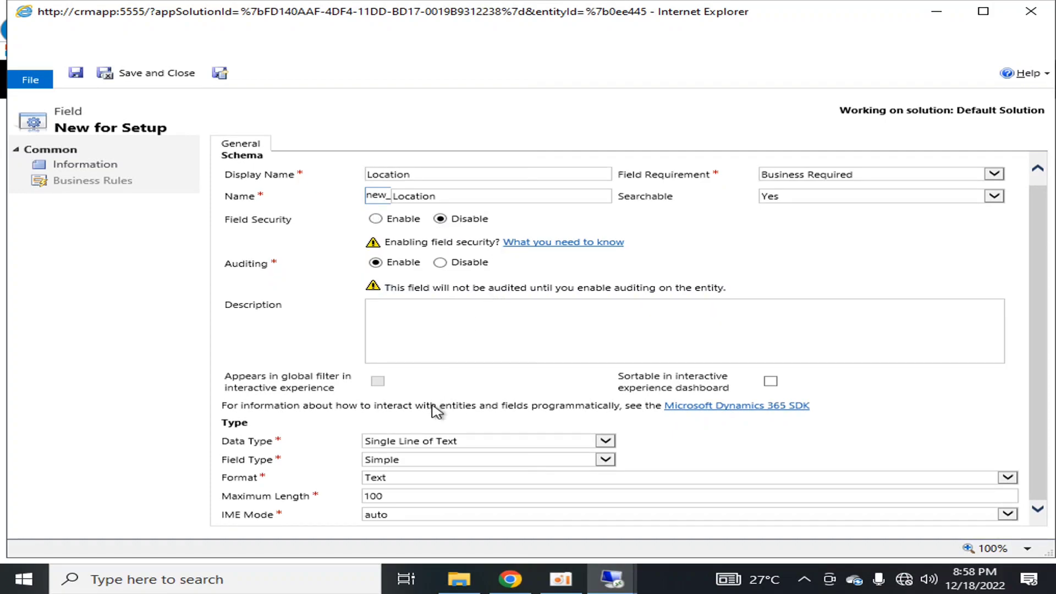
left_click(498, 441)
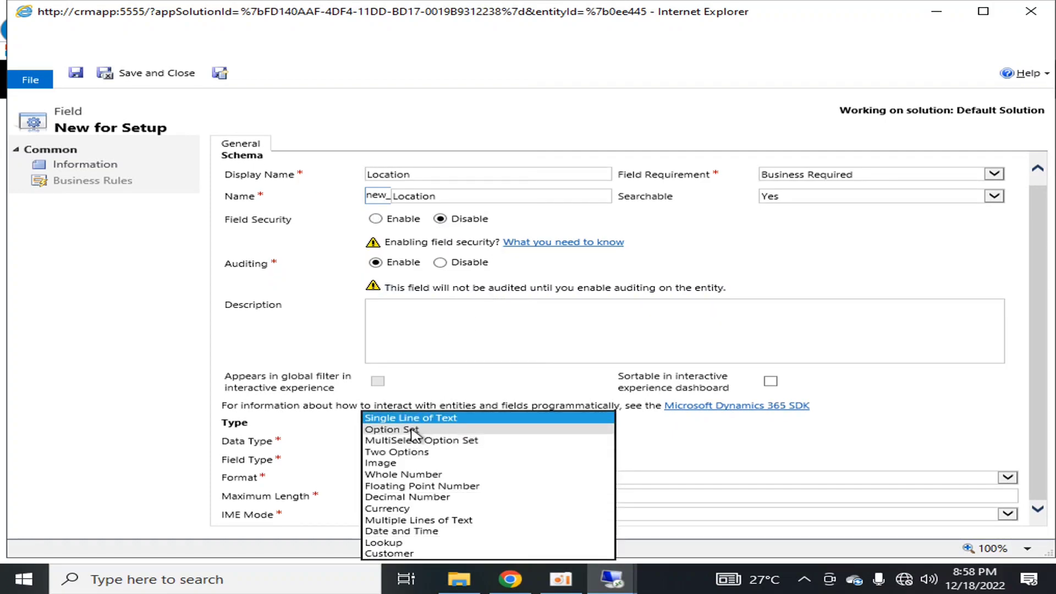
left_click(443, 430)
scroll(764, 452, "down", 2)
scroll(764, 452, "down", 1)
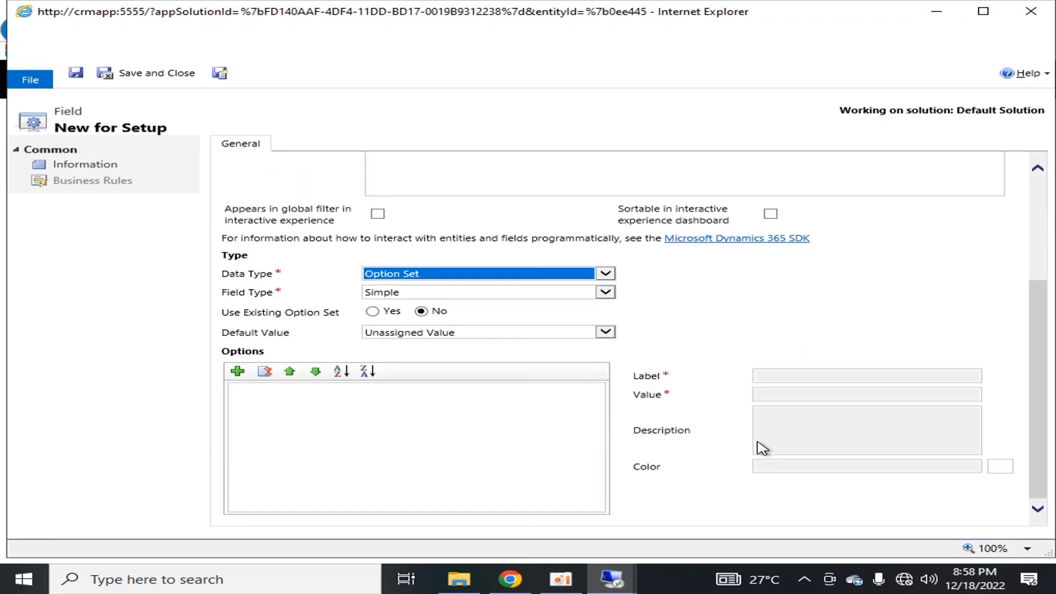
scroll(425, 316, "up", 3)
scroll(616, 258, "down", 3)
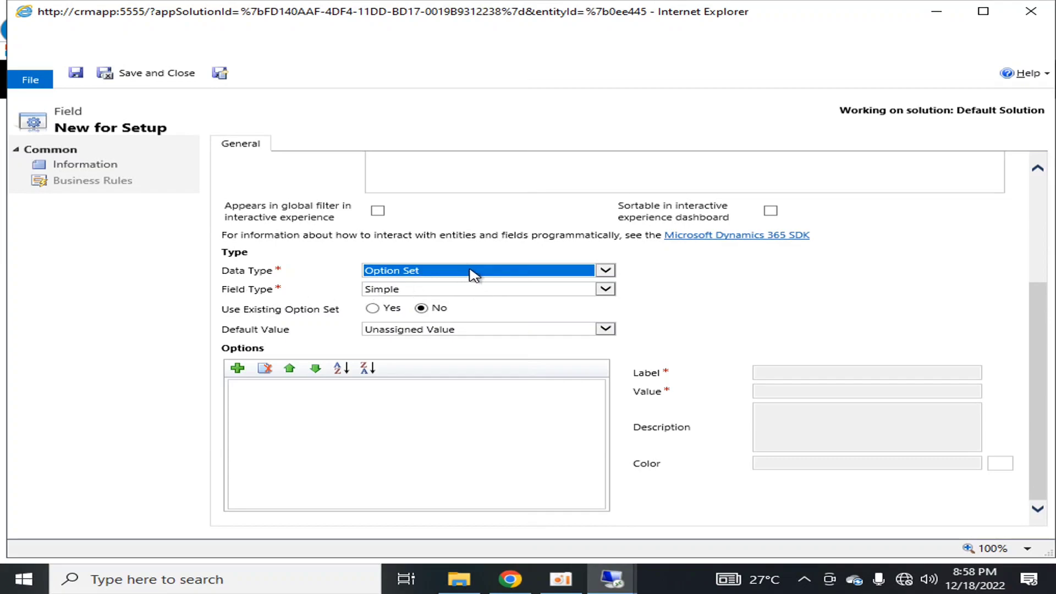
left_click(473, 291)
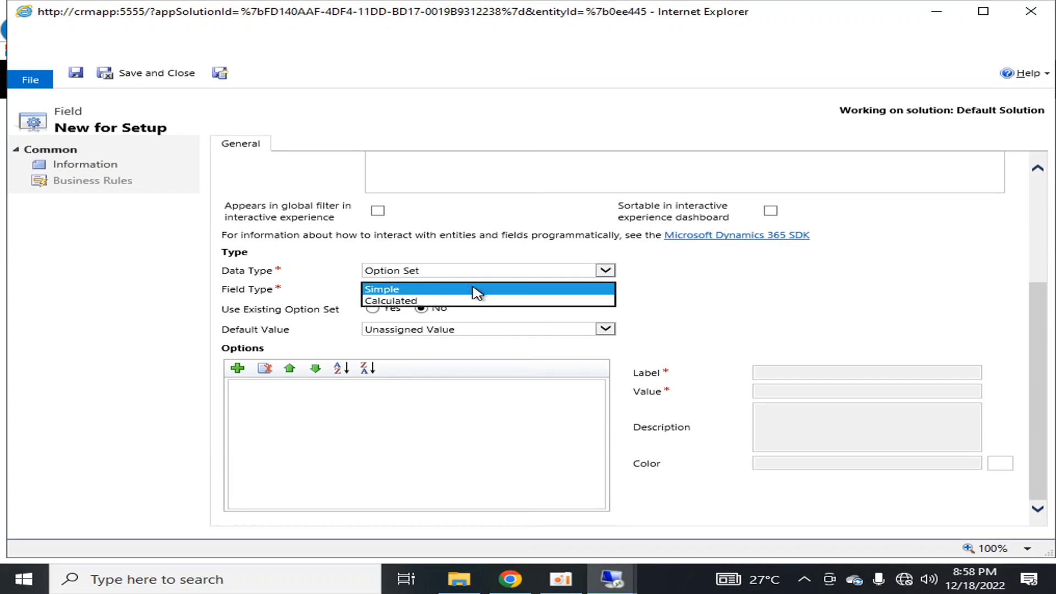
left_click(743, 295)
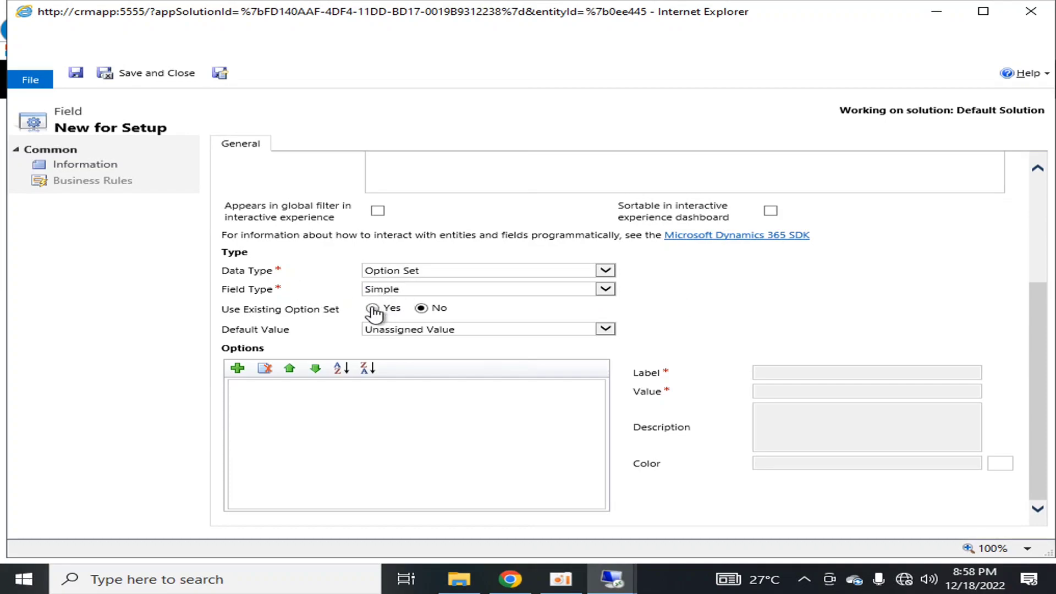
left_click(391, 330)
left_click(781, 336)
Add an option labelled City 1 to the Location option set
left_click(238, 368)
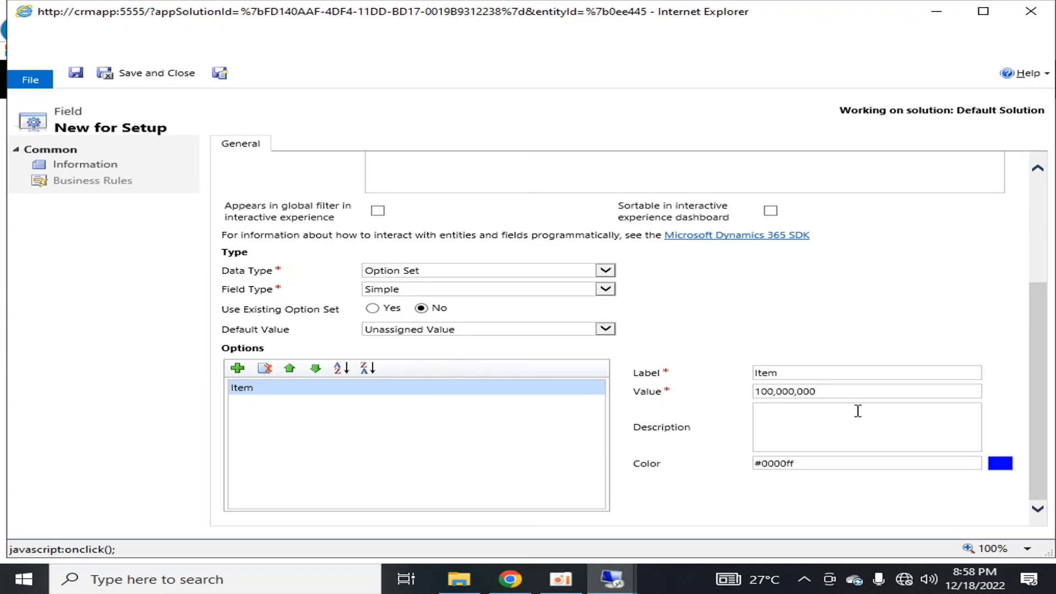
left_click(798, 372)
type("City 1")
key("Tab")
key("Tab")
Add a second option labelled City 2 to the Location option set
left_click(238, 367)
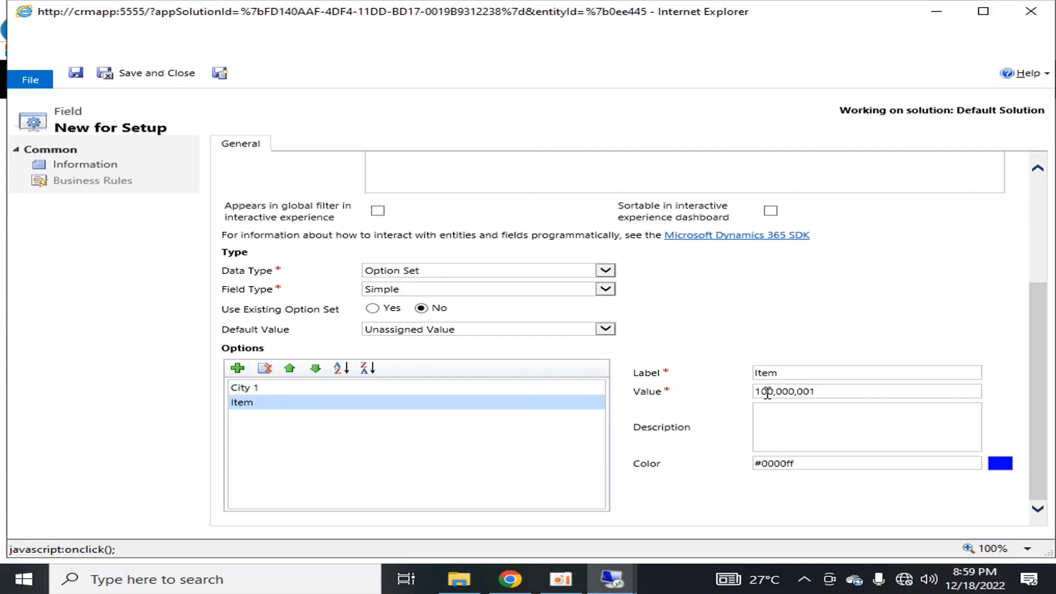
double_click(746, 372)
type("City 2")
left_click(337, 463)
Add a third option labelled City 3 to the Location option set
left_click(243, 368)
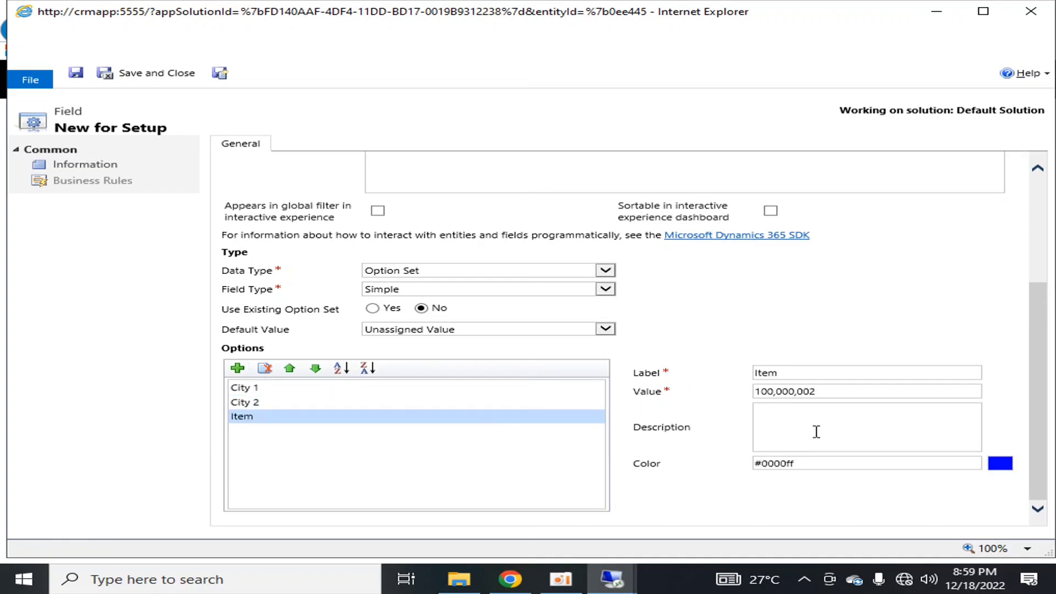
double_click(796, 371)
type("City 3")
left_click(750, 504)
Set the default value to City 1 and save the Location field
left_click(501, 329)
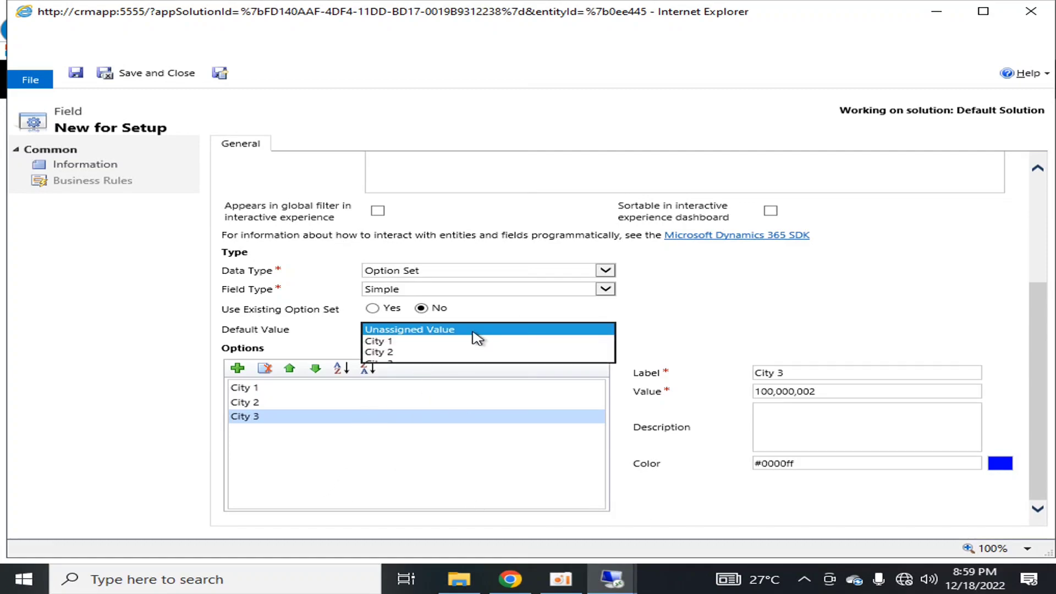
left_click(412, 344)
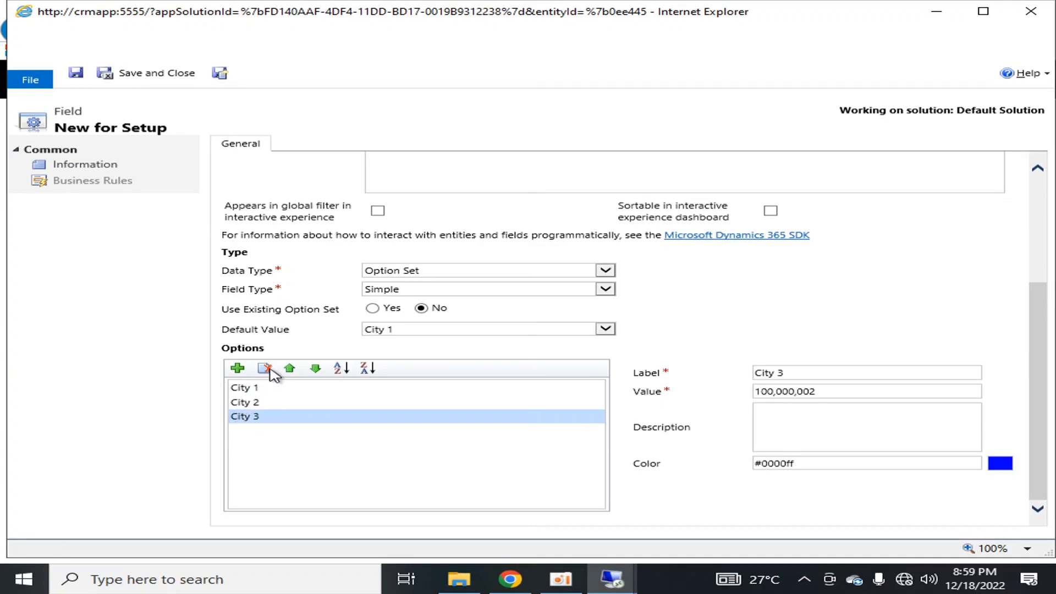
left_click_drag(1035, 385, 1039, 275)
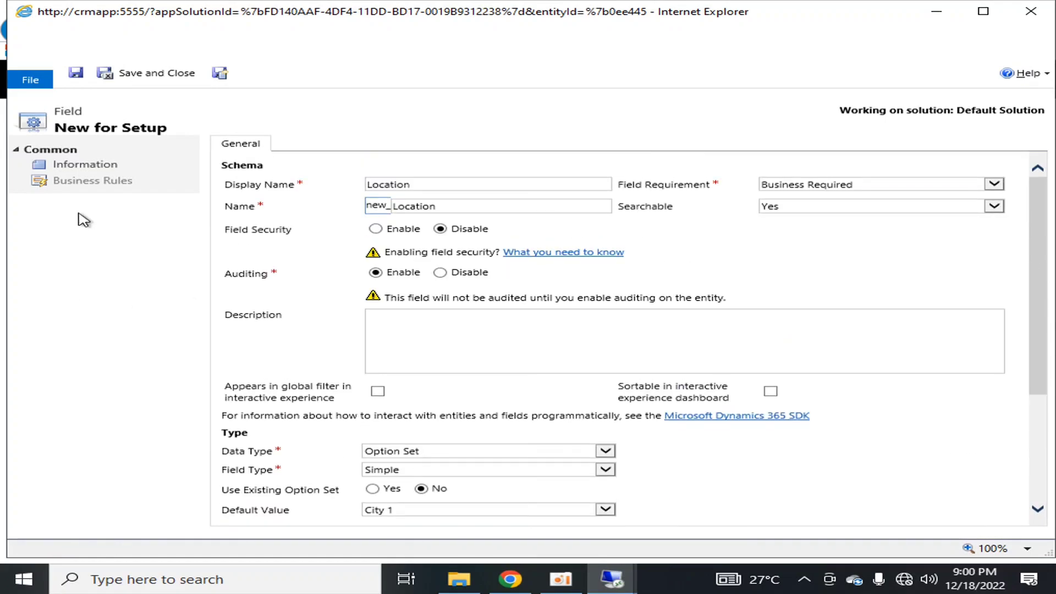
left_click(76, 73)
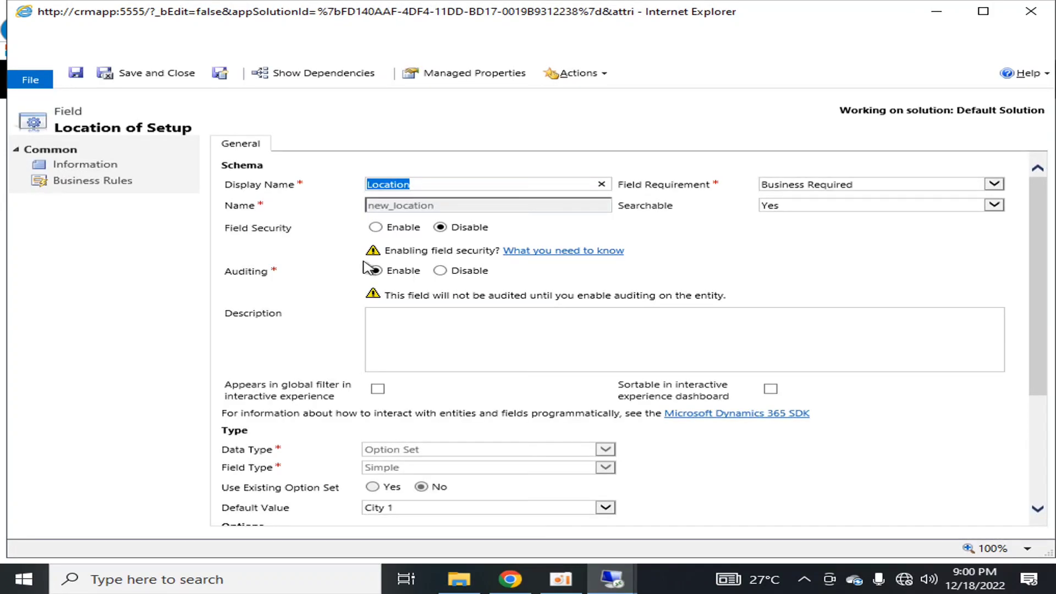
Look at the Location field's business rules and the new business rule designer, and close the designer
left_click(98, 165)
left_click(94, 180)
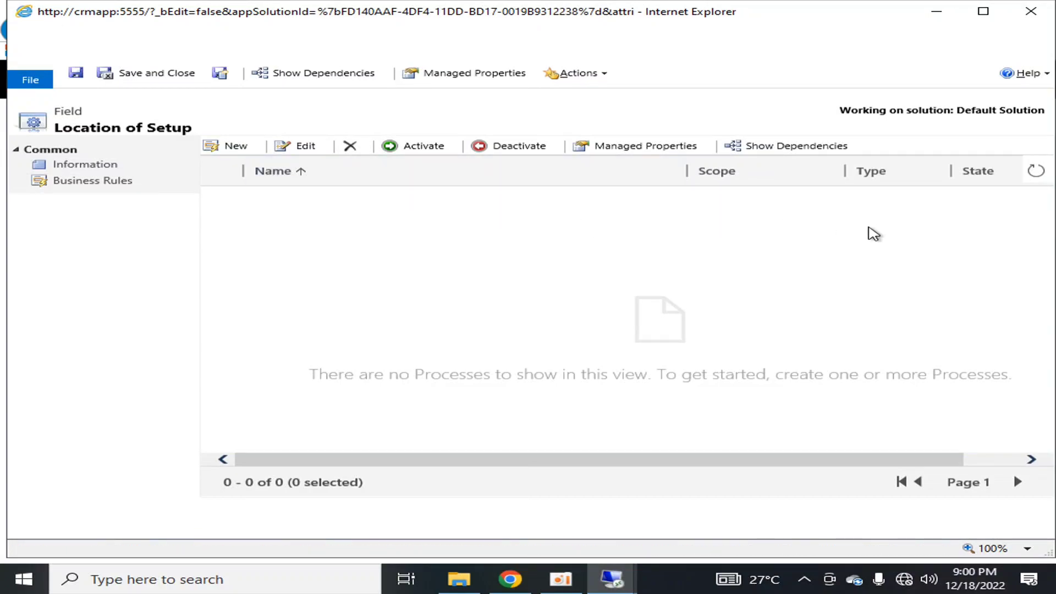
left_click(239, 145)
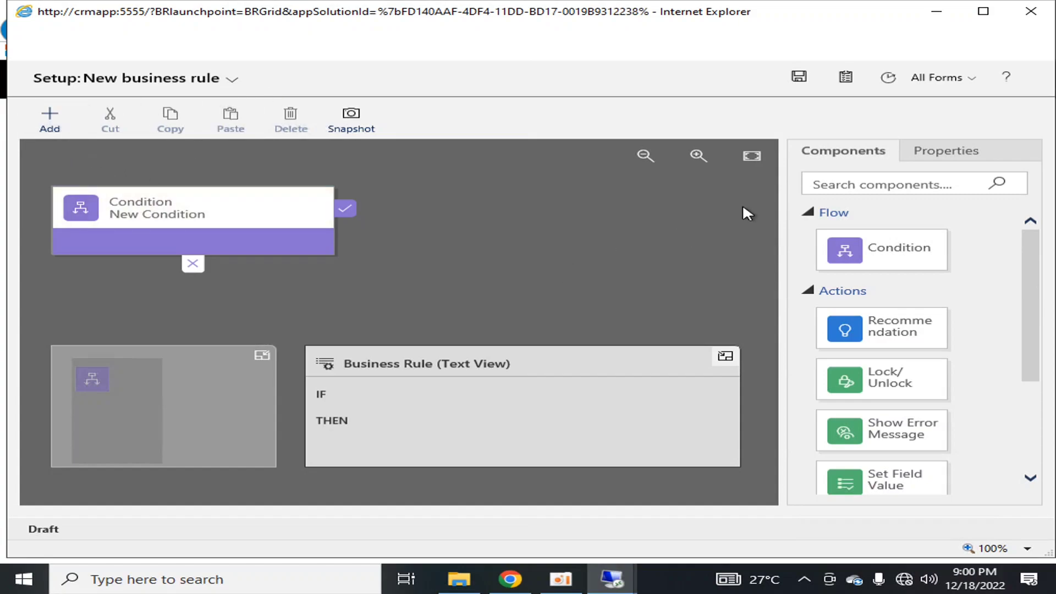
left_click(1030, 11)
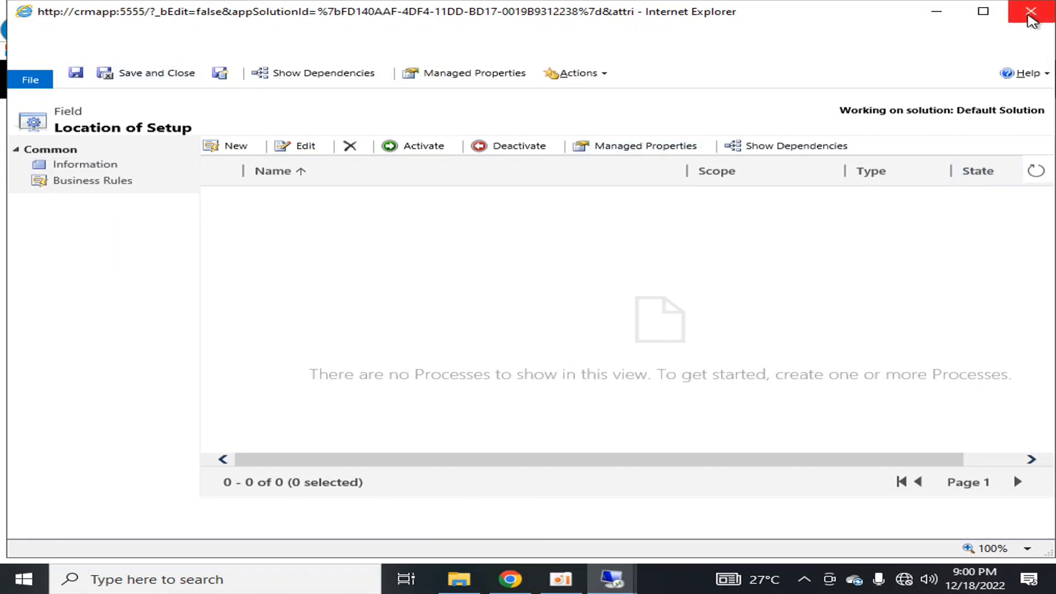
Close the Location field window and look through the Setup entity's list of fields
left_click(1029, 16)
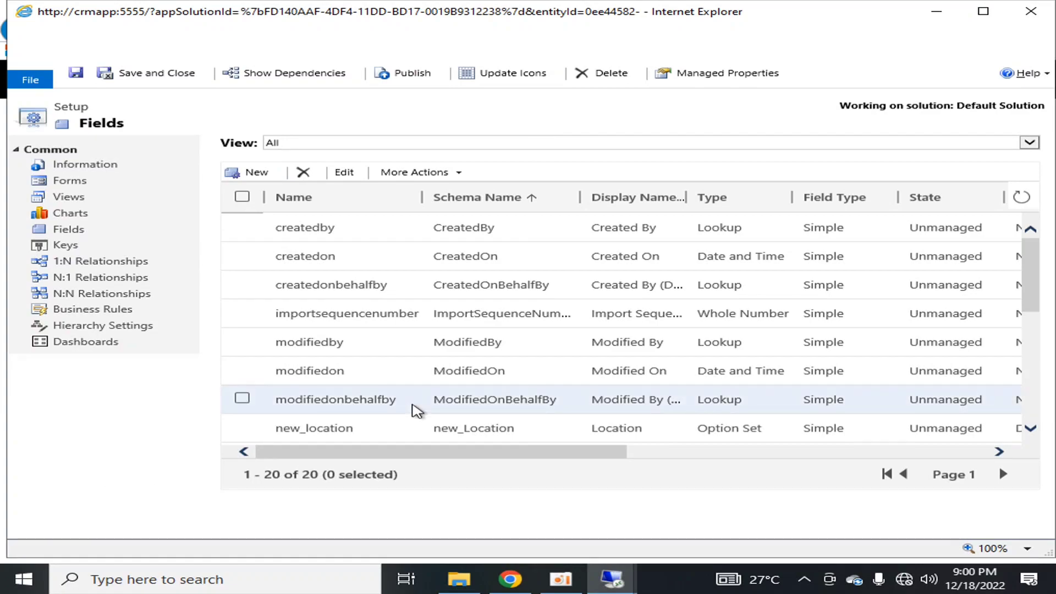
scroll(416, 409, "down", 6)
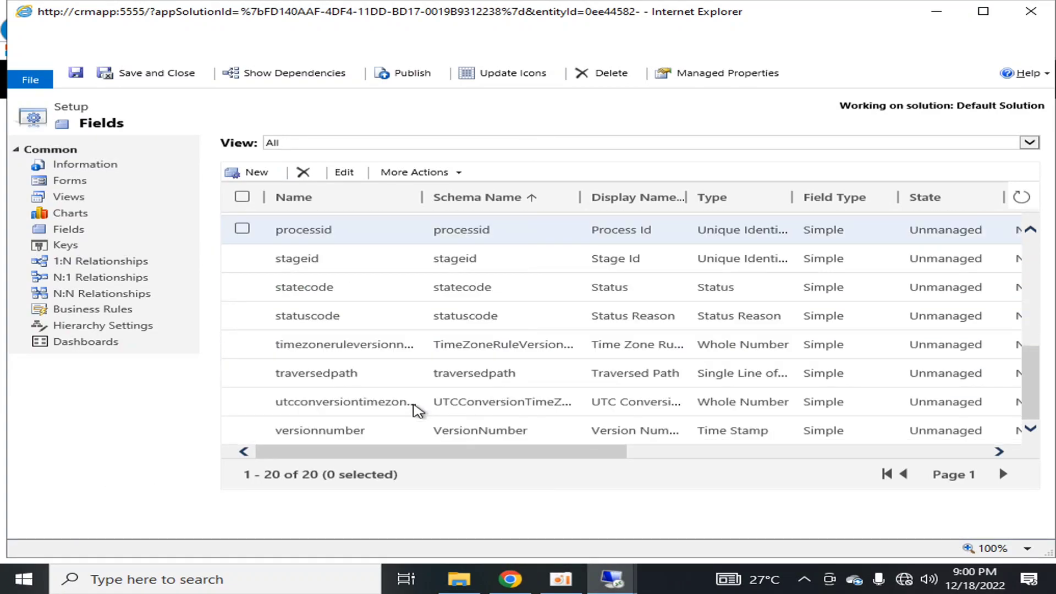
scroll(417, 410, "up", 3)
scroll(416, 410, "down", 3)
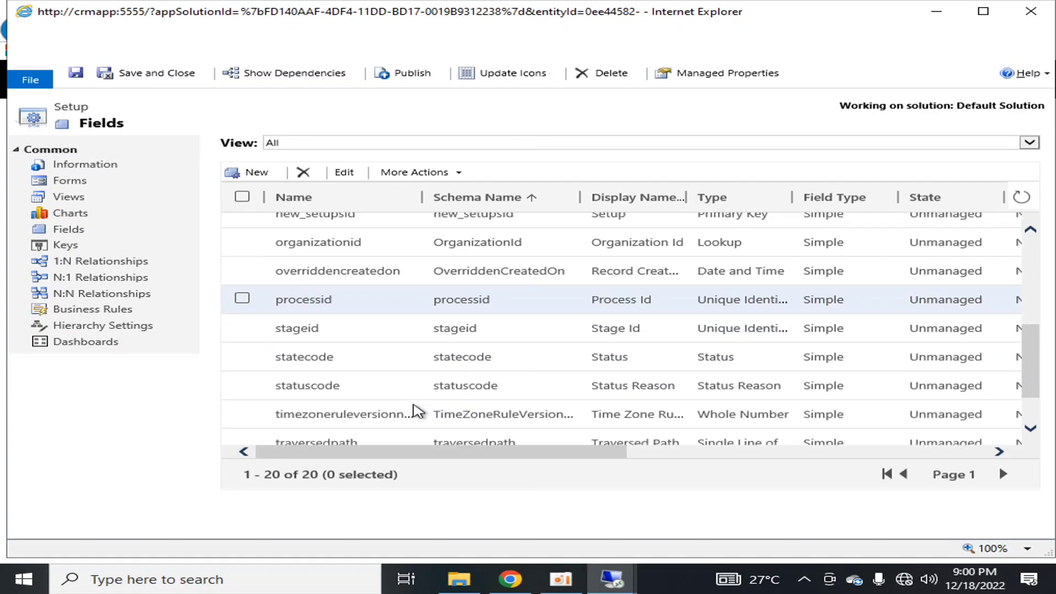
scroll(417, 409, "up", 6)
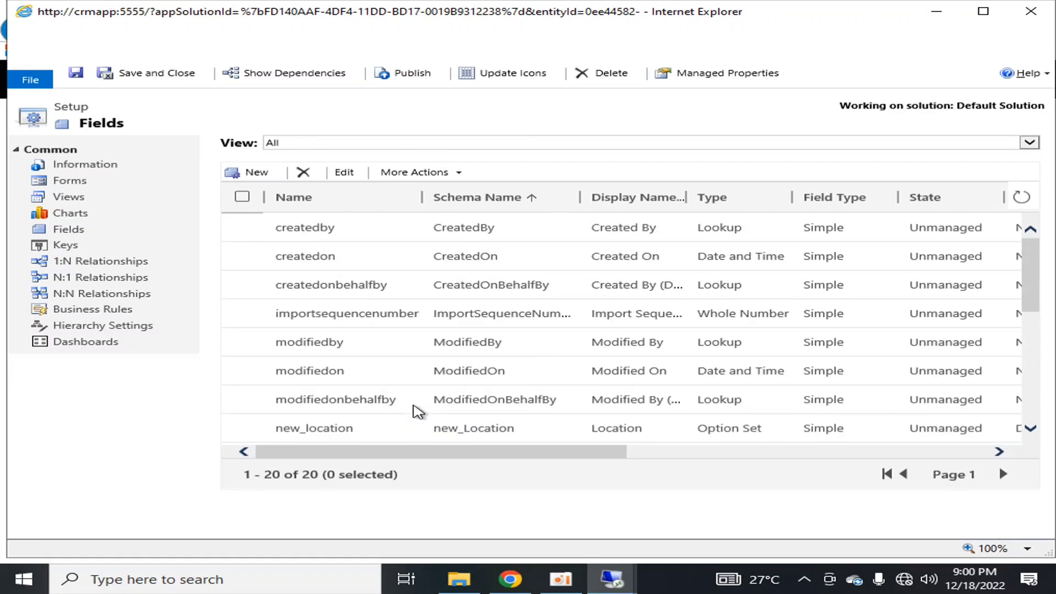
scroll(418, 411, "down", 2)
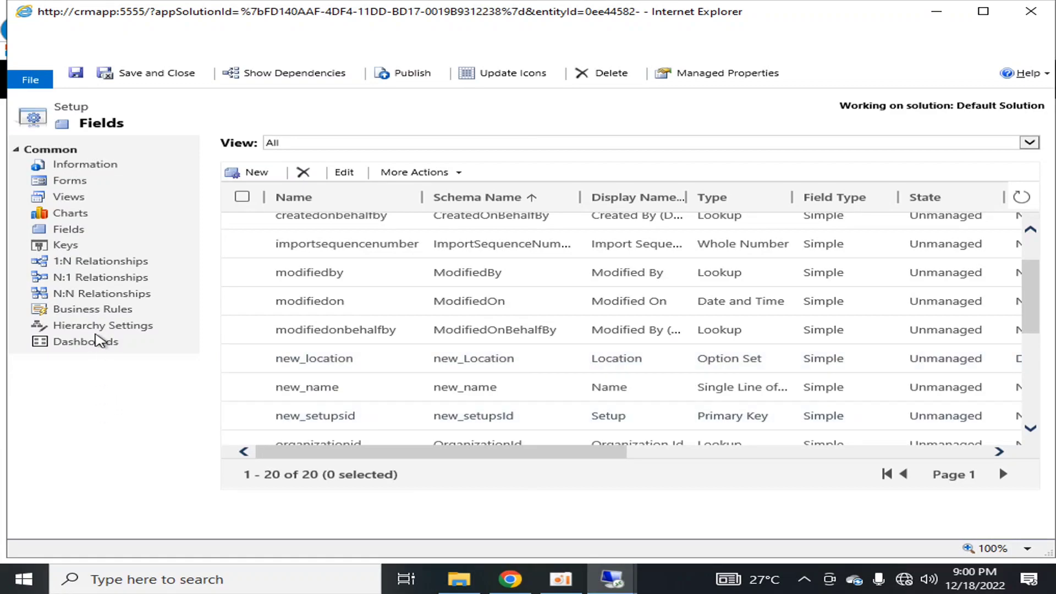
Start a new field for the Setup entity with display name Function and requirement Business Required
left_click(85, 263)
left_click(238, 172)
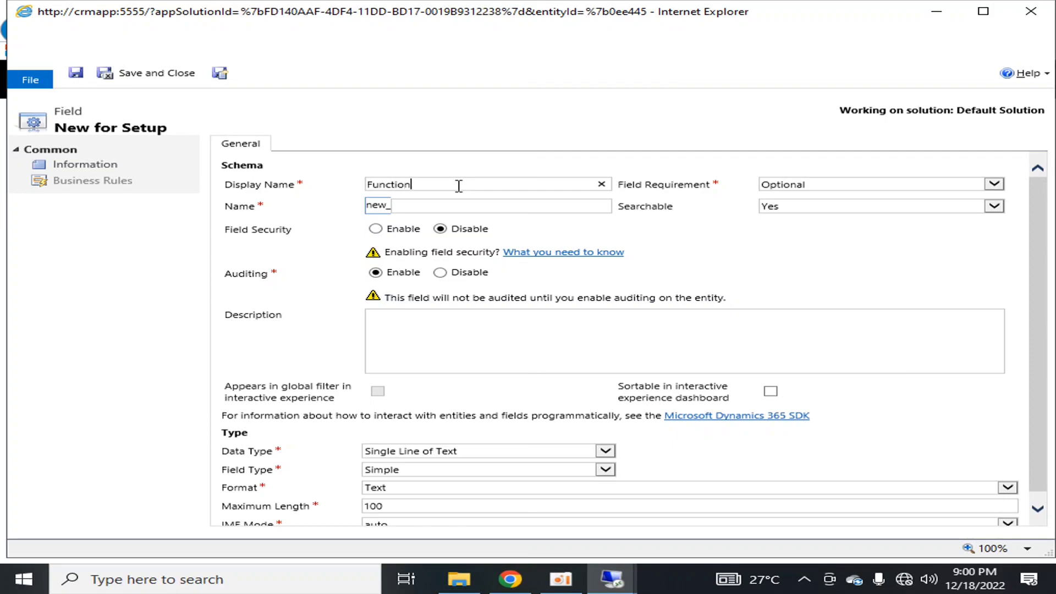
left_click(929, 185)
left_click(825, 208)
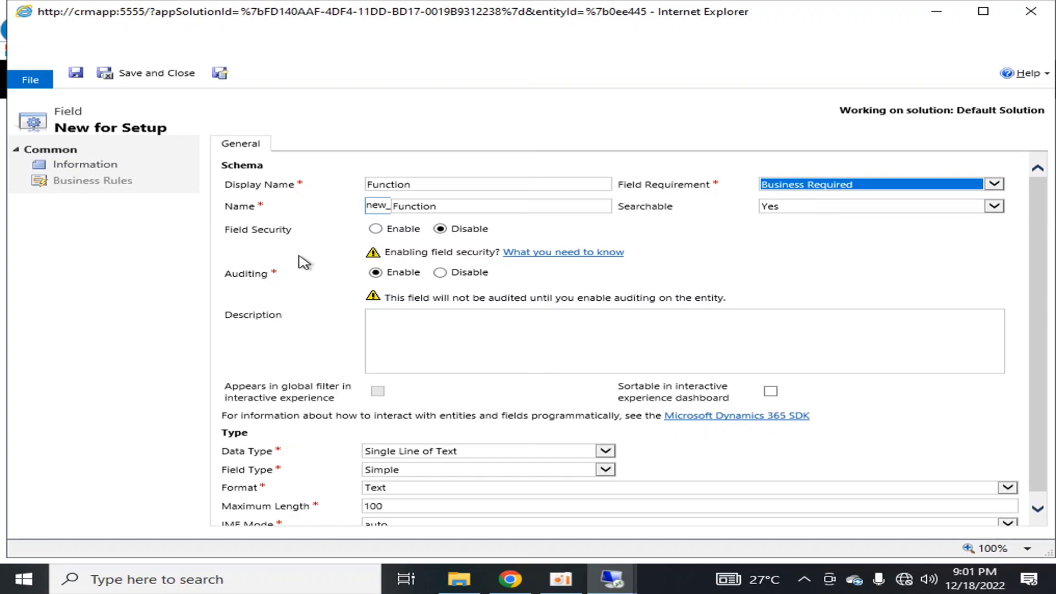
Set the Function field's data type to MultiSelect Option Set
scroll(451, 409, "down", 1)
left_click(471, 440)
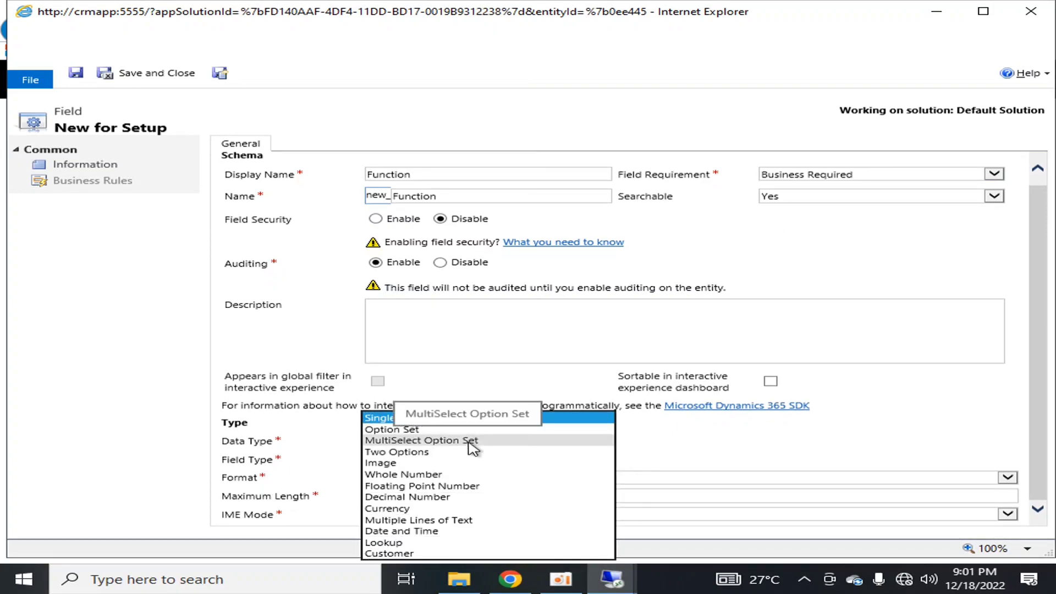
left_click(472, 442)
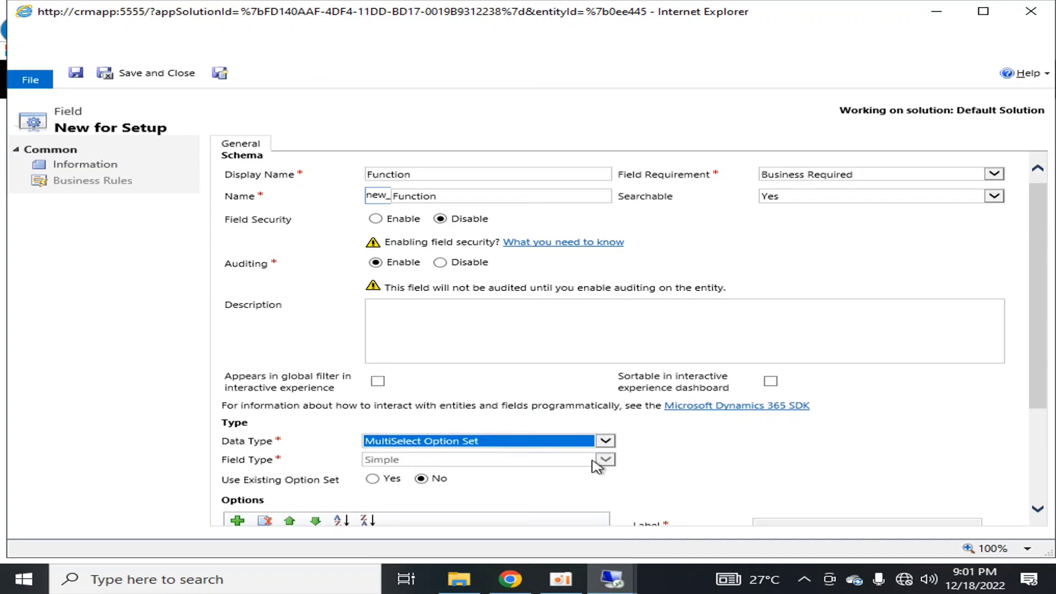
Add a first option labelled Production to the Function field and save the field
scroll(758, 454, "down", 3)
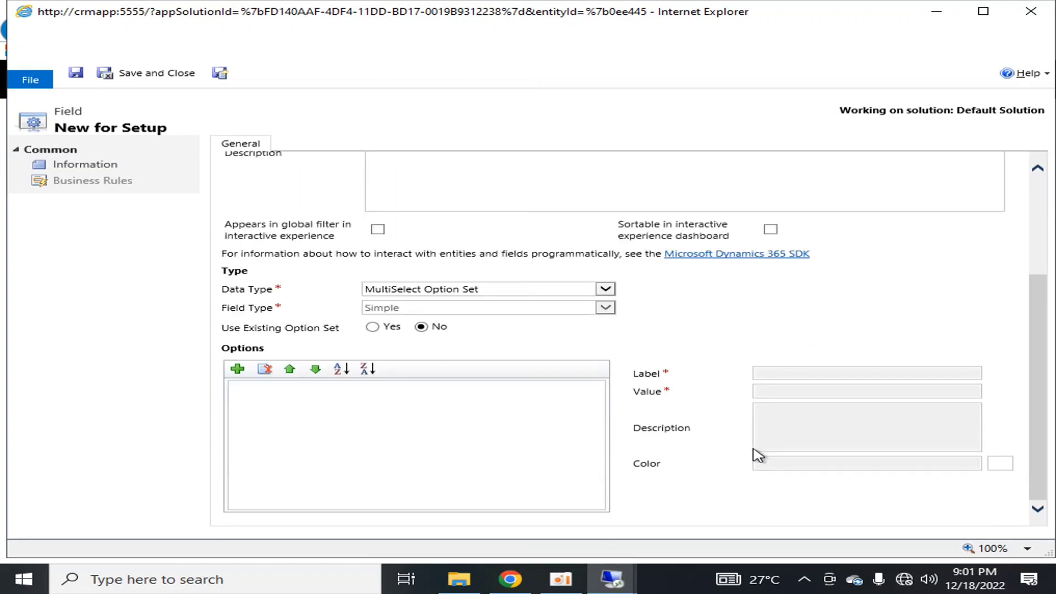
left_click(238, 369)
left_click(792, 373)
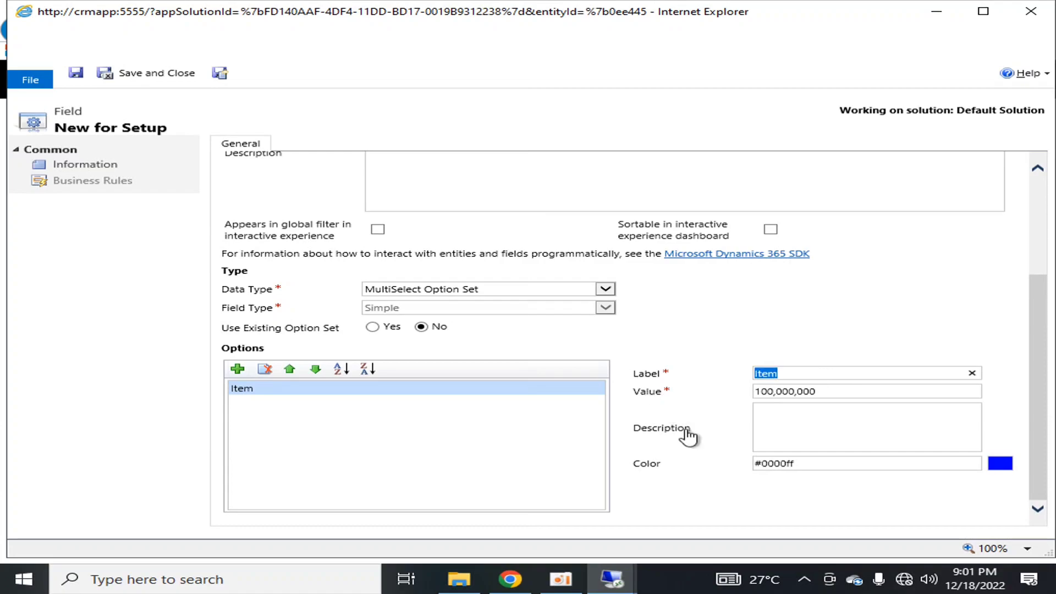
scroll(687, 436, "up", 3)
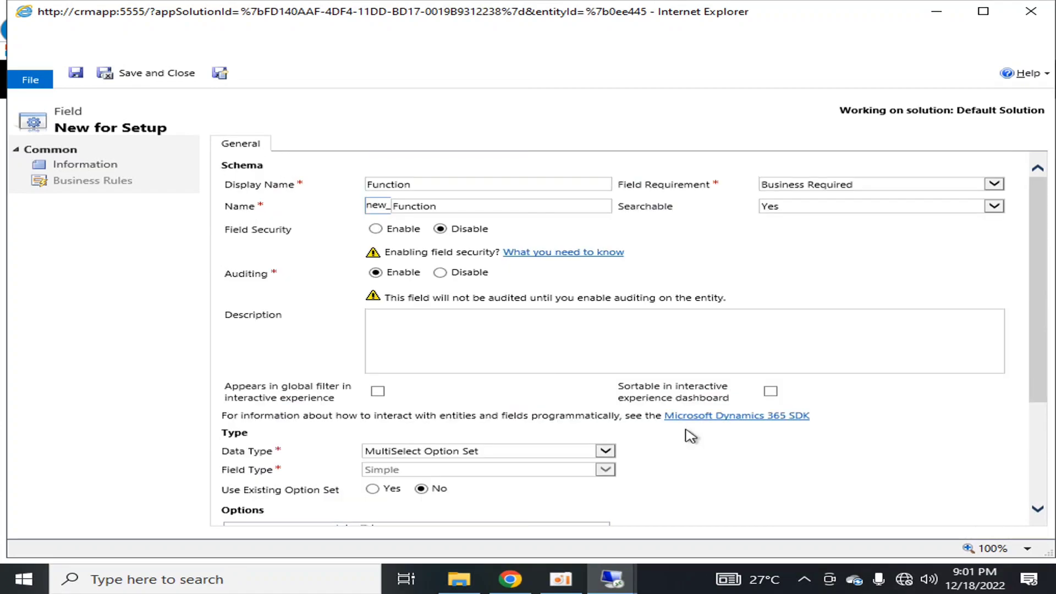
scroll(687, 436, "down", 3)
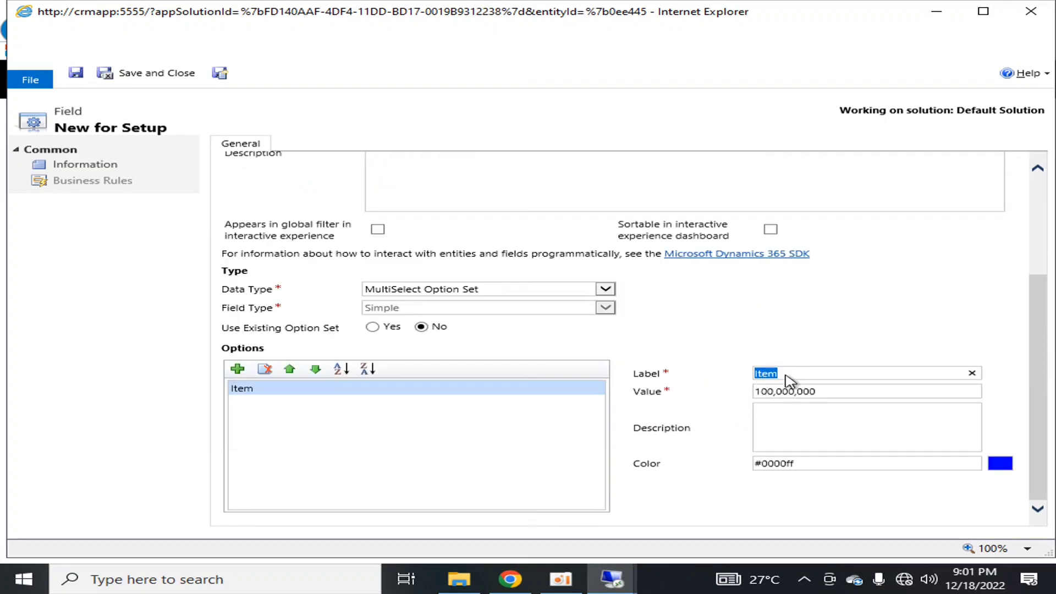
type("Production")
scroll(358, 410, "up", 3)
left_click(75, 72)
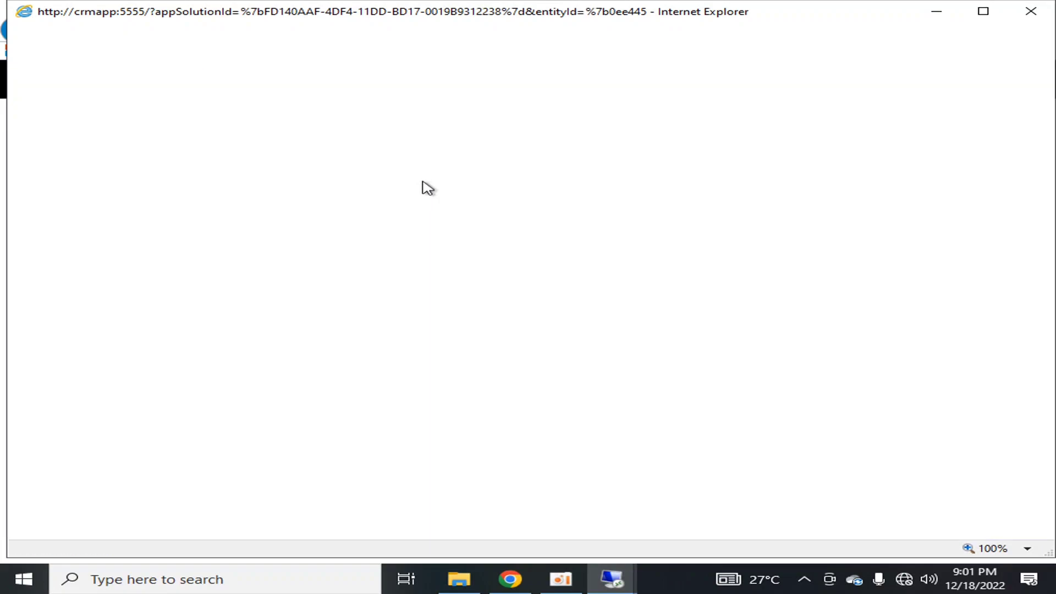
left_click(426, 187)
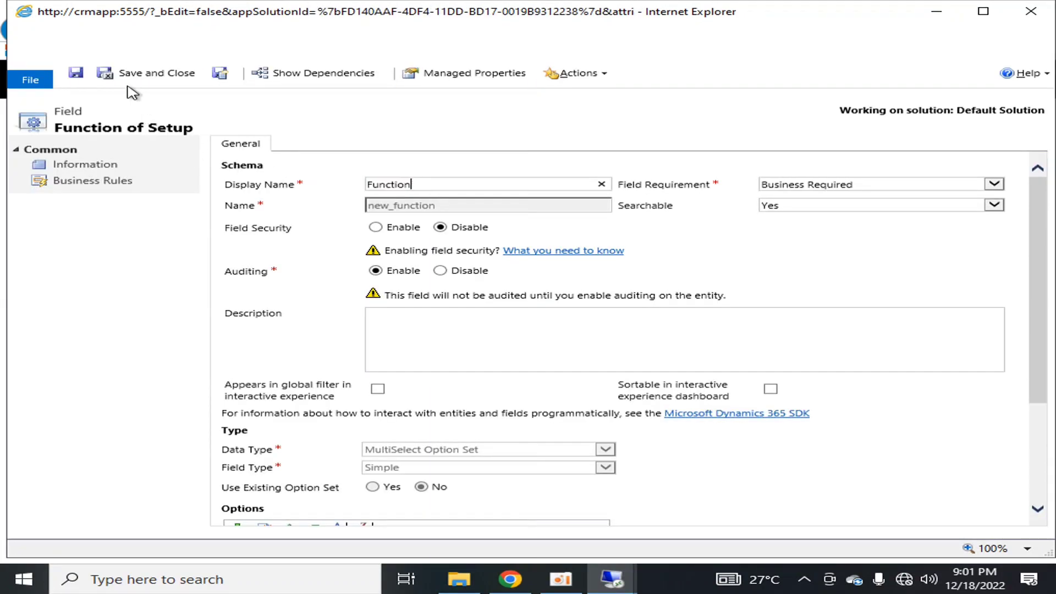
Add an option labelled Sales to the Function option set
scroll(461, 465, "down", 1)
scroll(460, 464, "down", 2)
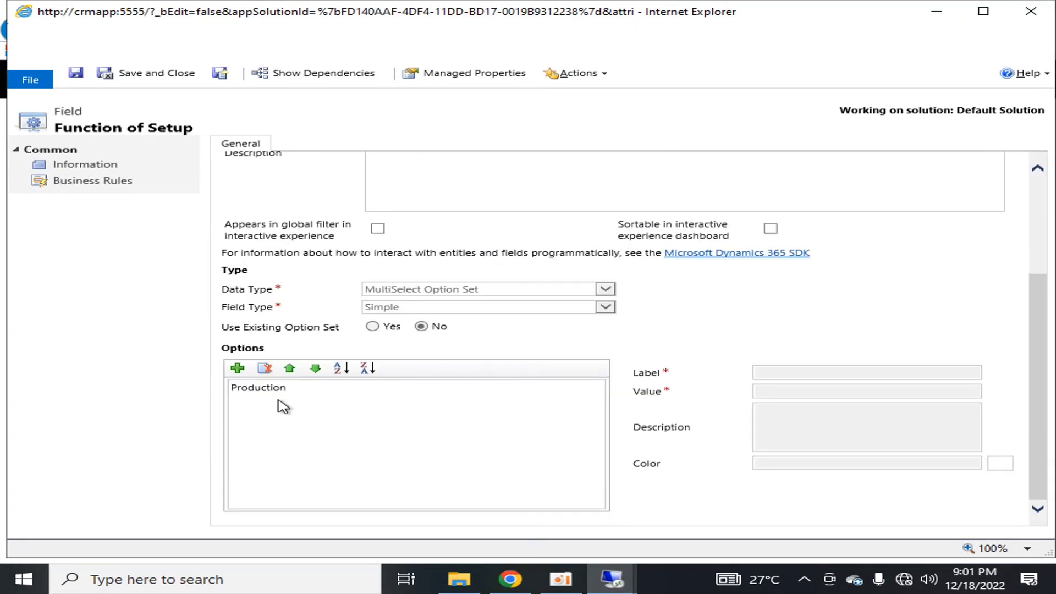
left_click(237, 368)
left_click_drag(807, 374, 725, 364)
type("Sales")
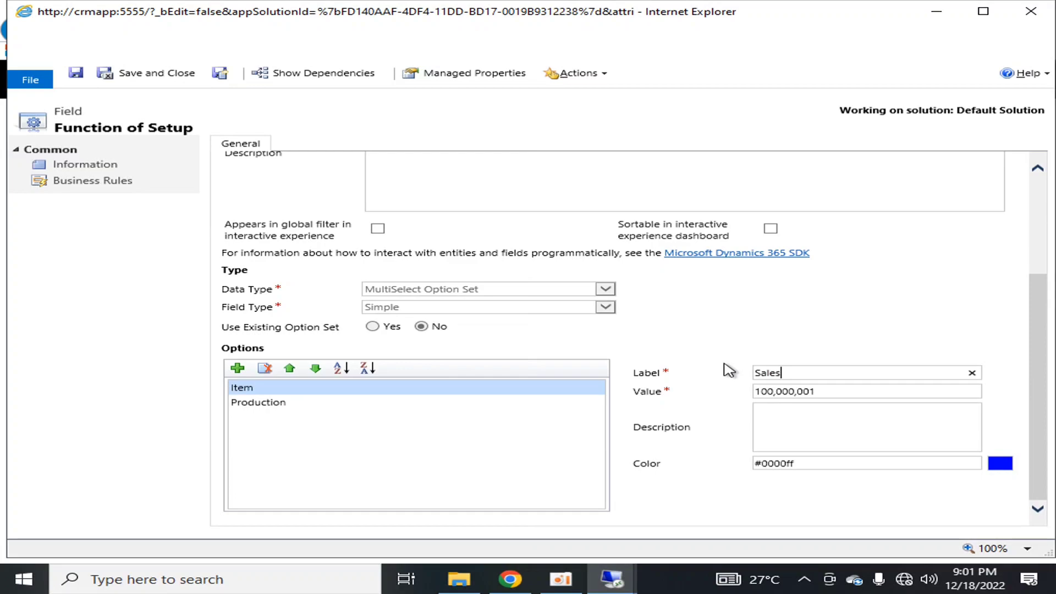
Add an option labelled Marketing to the Function option set
left_click(240, 369)
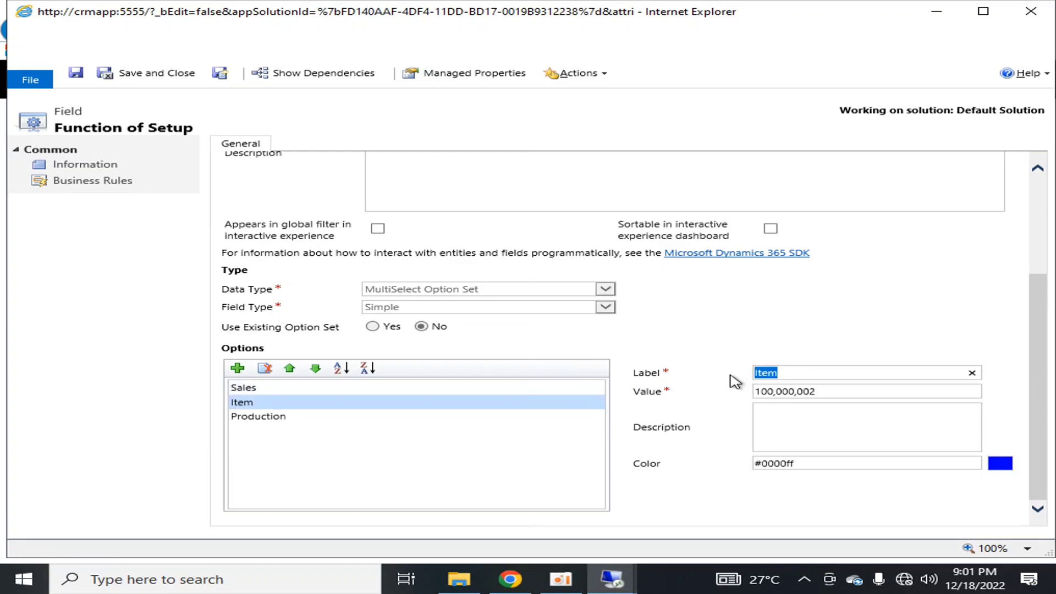
type("Marketing")
left_click(653, 508)
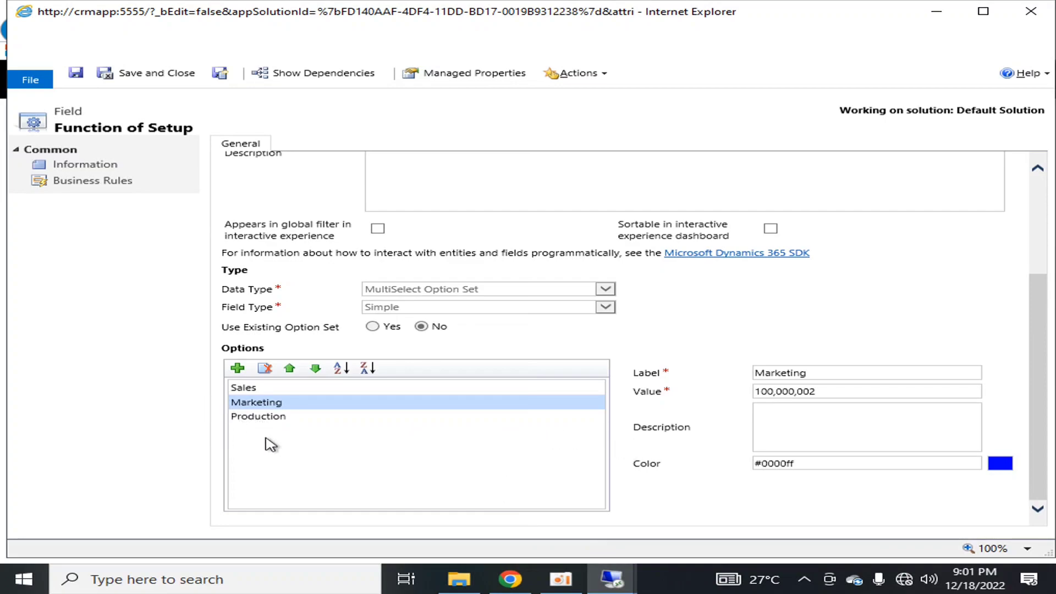
Save the Function field with its added options and close its window
scroll(450, 468, "up", 3)
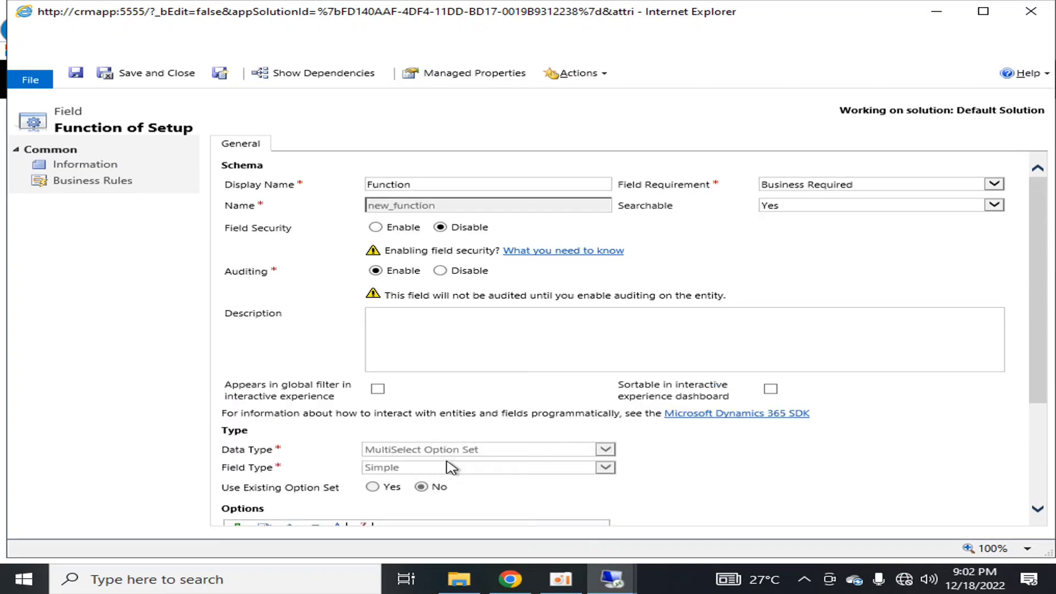
scroll(330, 288, "down", 3)
scroll(330, 289, "up", 3)
left_click(76, 74)
left_click(783, 286)
left_click(1029, 12)
Publish the Setup entity, then save and close it
scroll(323, 316, "down", 5)
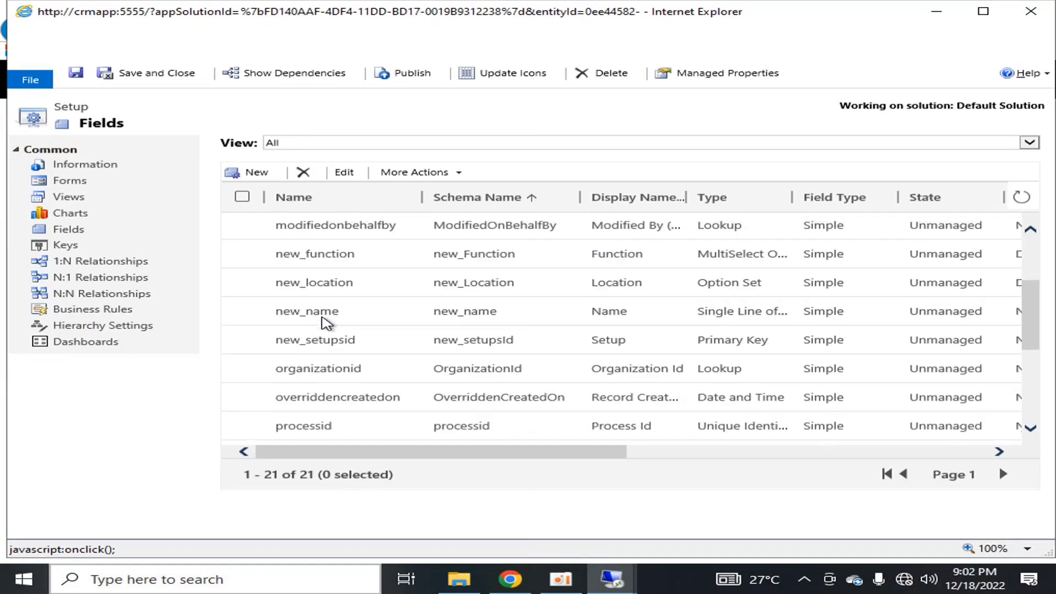
scroll(322, 317, "up", 4)
scroll(326, 324, "up", 2)
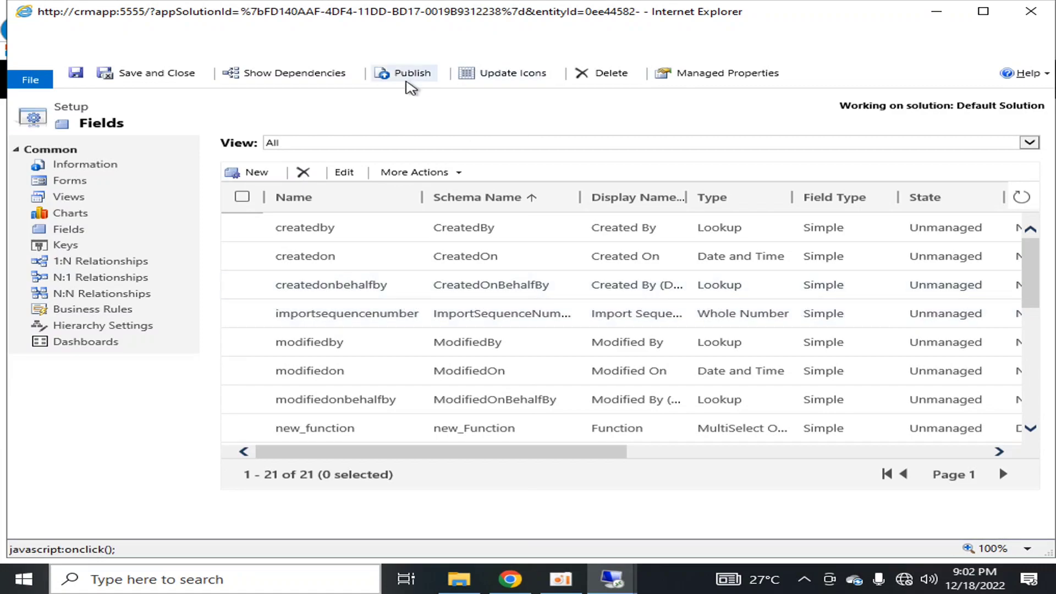
left_click(417, 74)
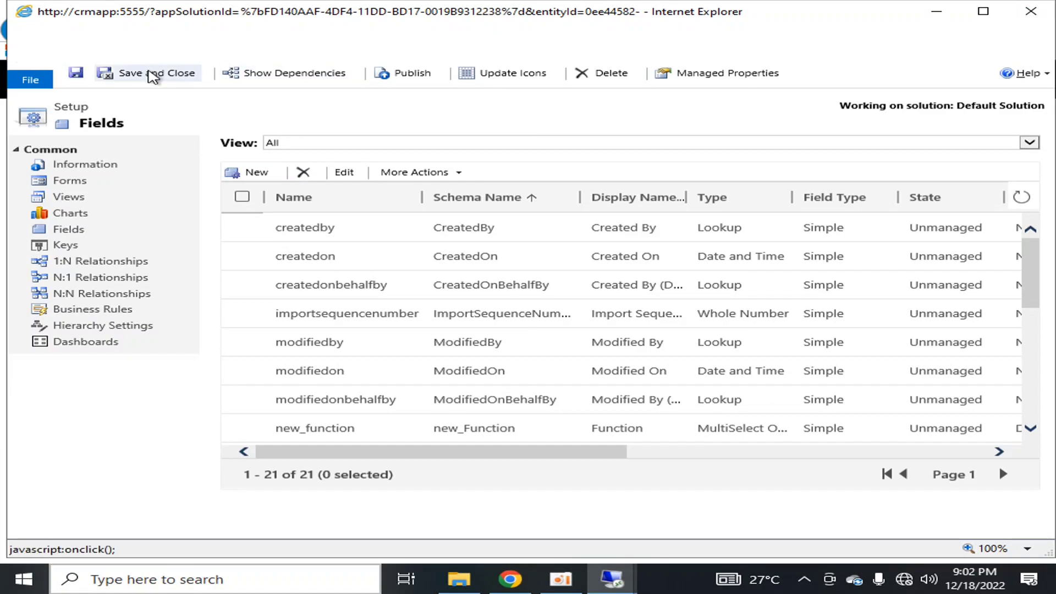
left_click(152, 75)
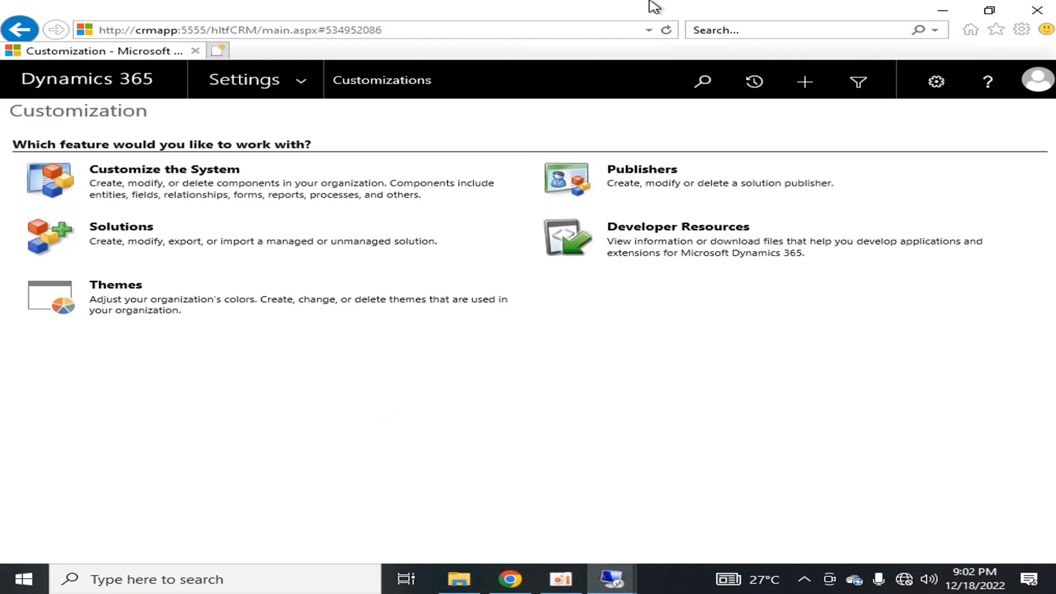
Bring up the Default Solution window in the remote session and publish all customizations
mouse_move(653, 6)
key("super")
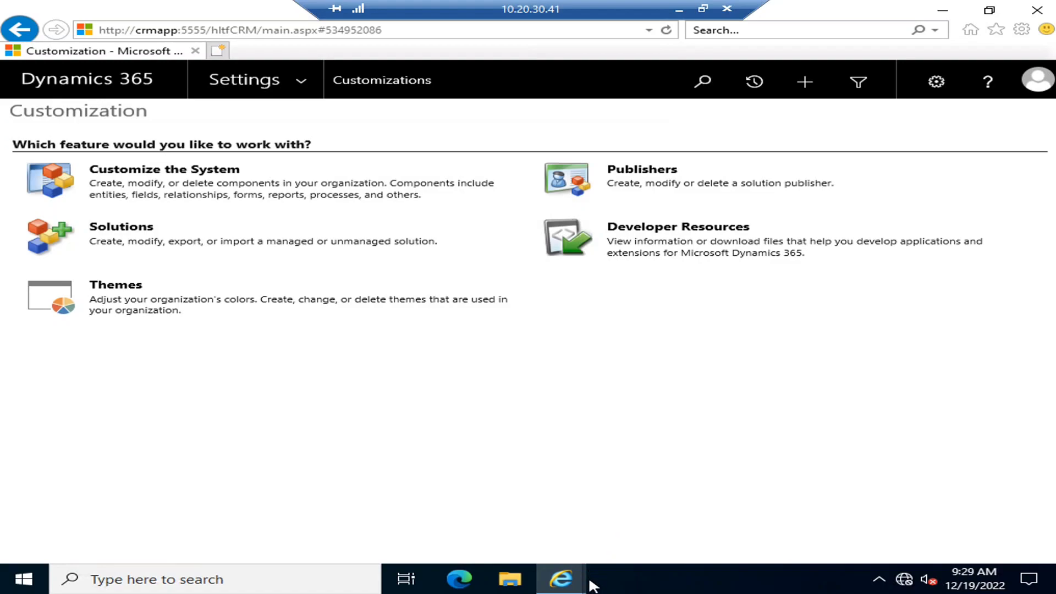
left_click(561, 578)
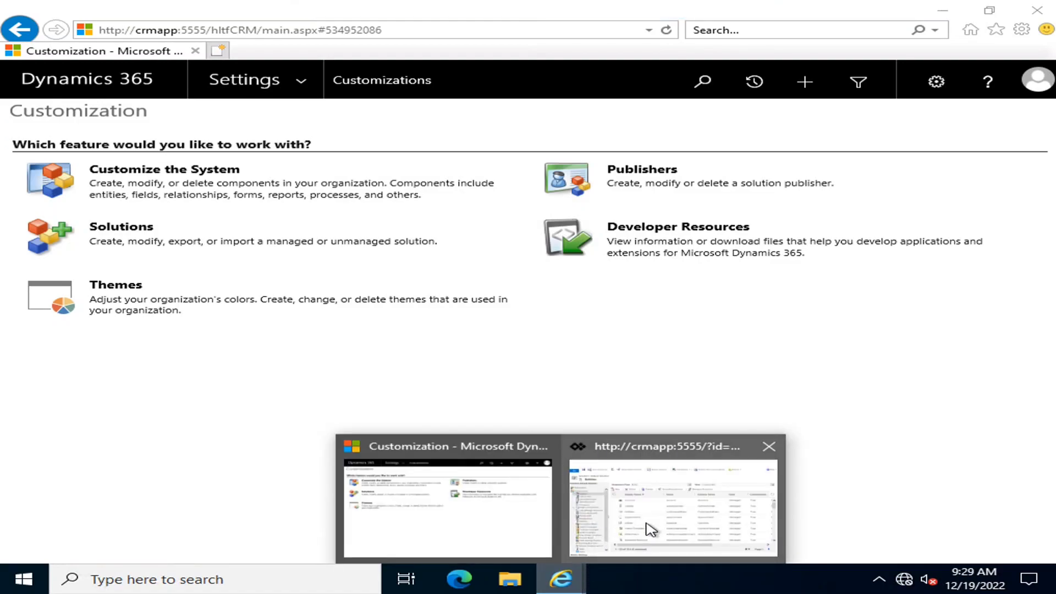
left_click(641, 523)
left_click(712, 95)
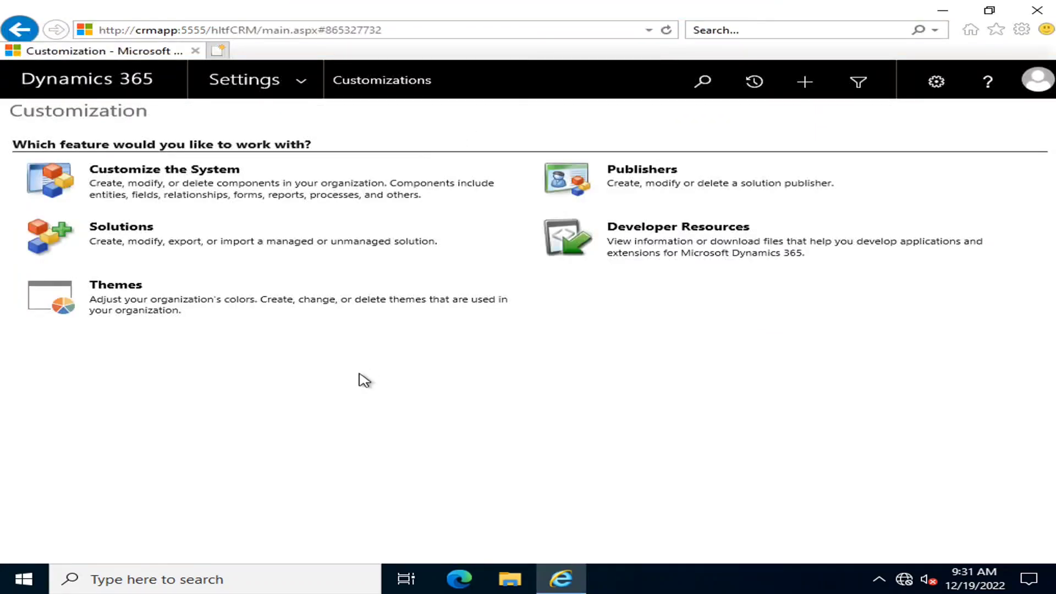
Refresh the Customization page and check the Sales area for the Setup entity
left_click(666, 30)
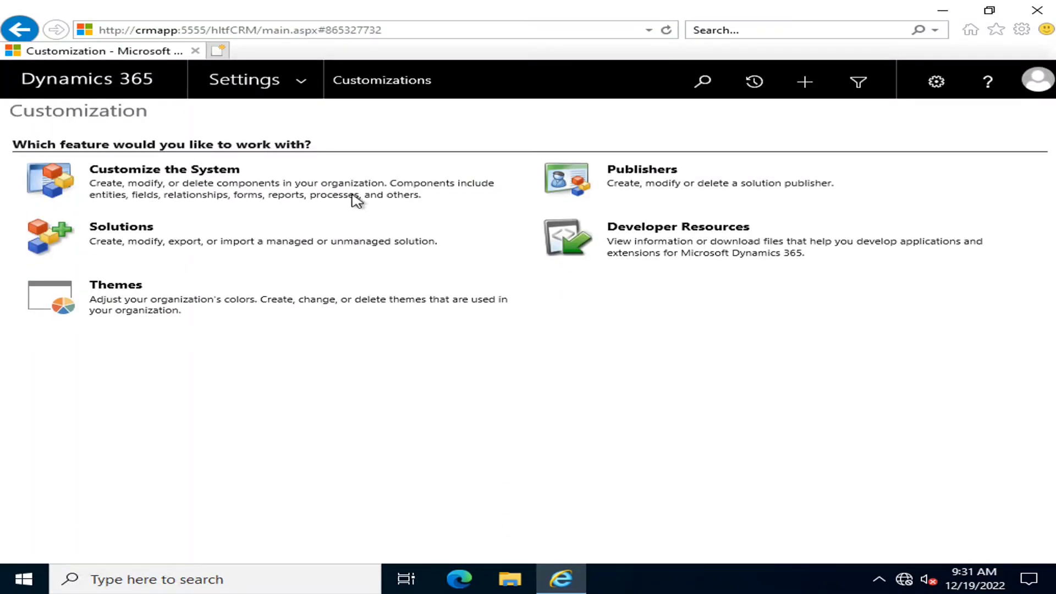
left_click(302, 84)
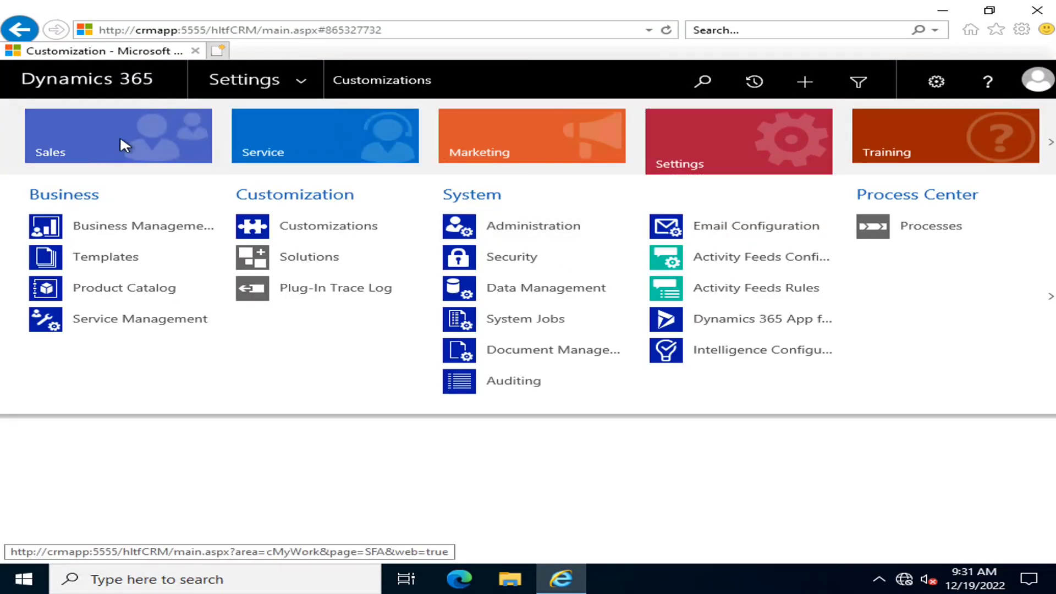
left_click(132, 144)
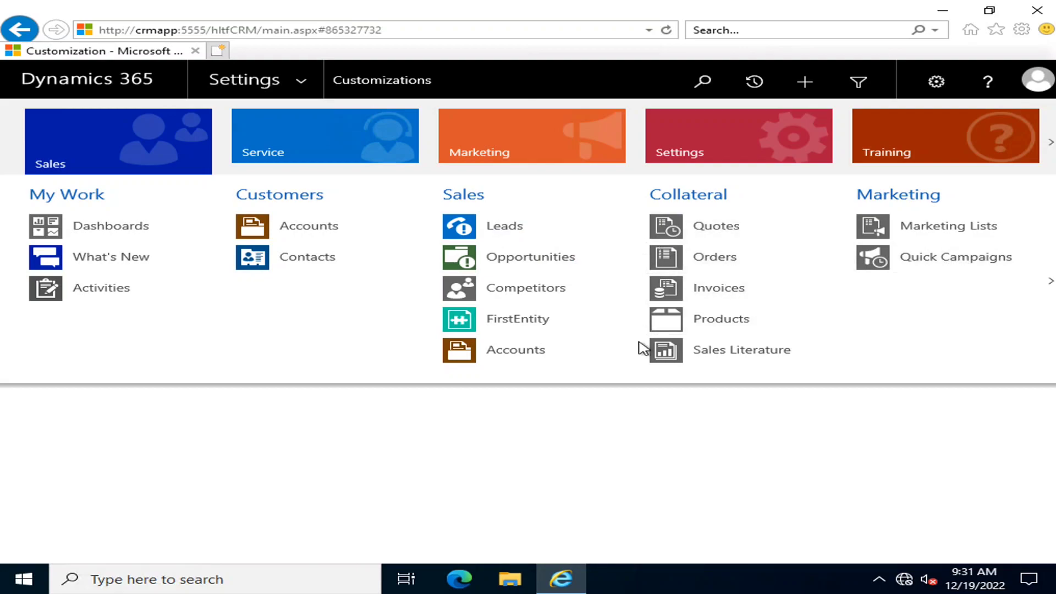
left_click(507, 417)
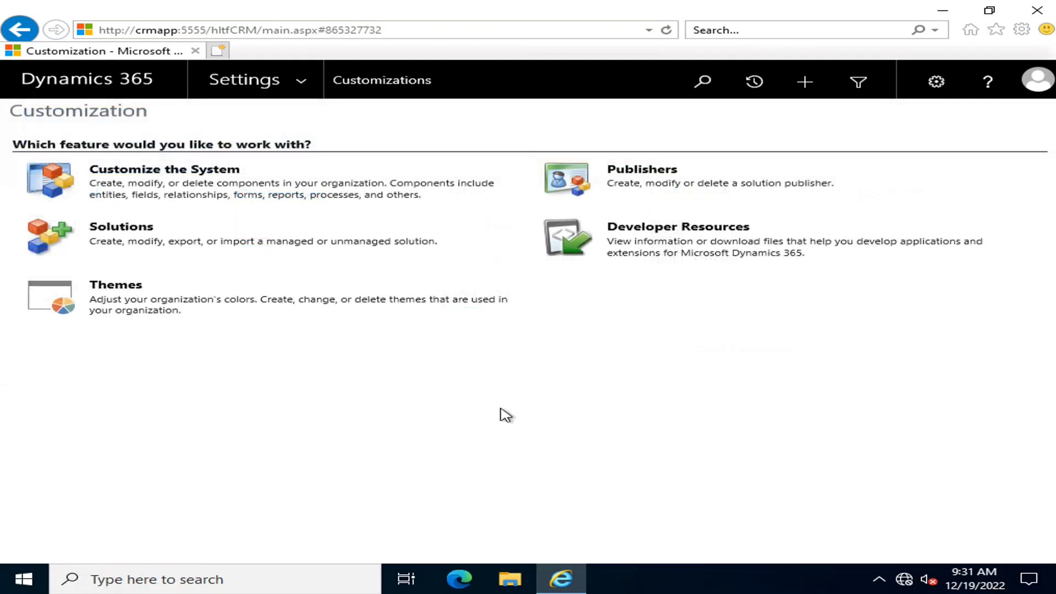
Reopen the Default Solution from the system customizations and display its Client Extensions
left_click(304, 78)
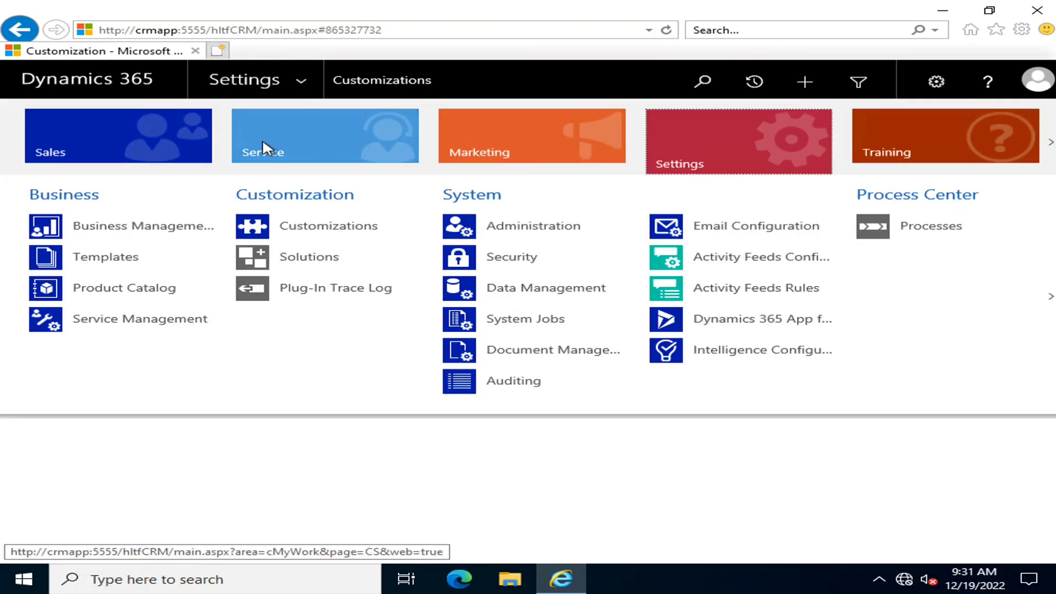
left_click(326, 231)
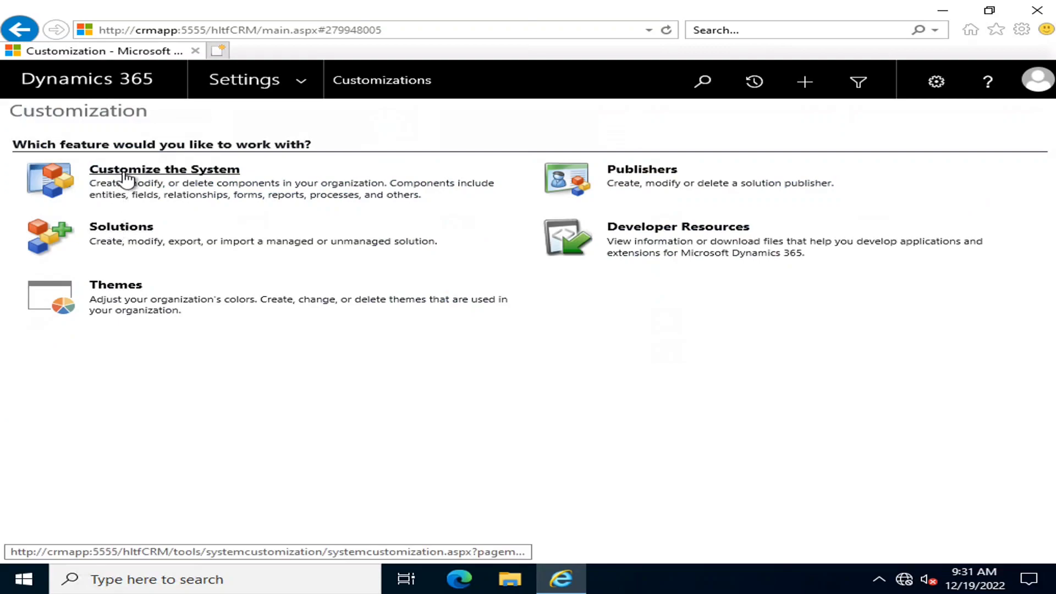
left_click(118, 174)
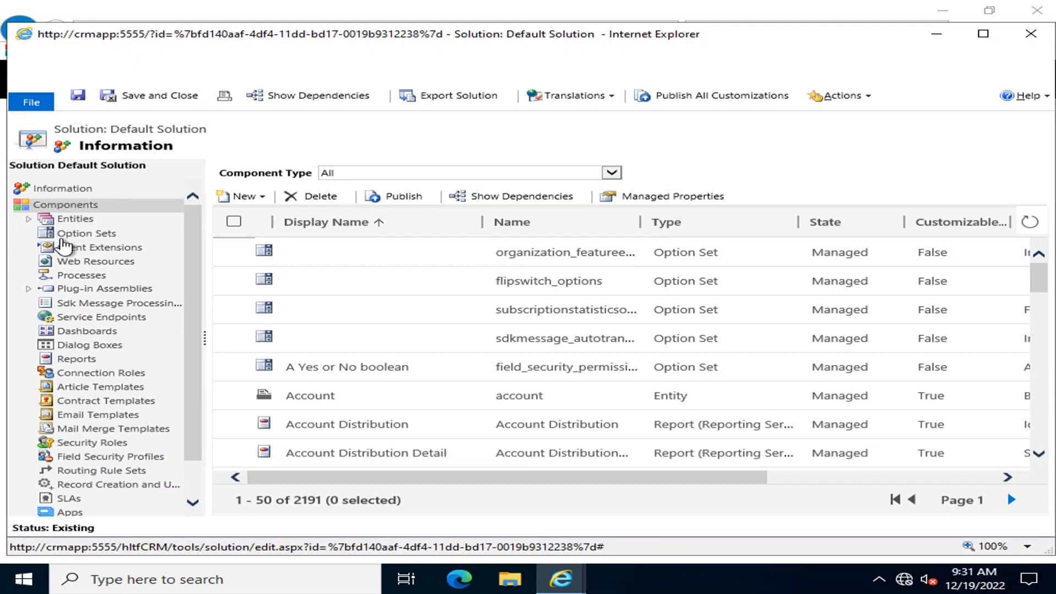
left_click(82, 248)
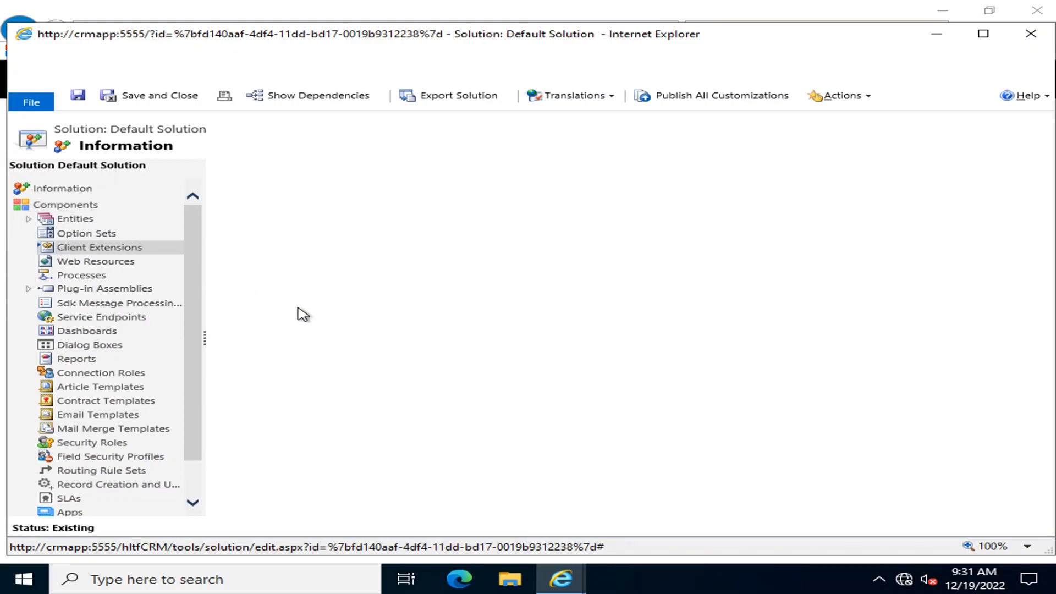
left_click(929, 39)
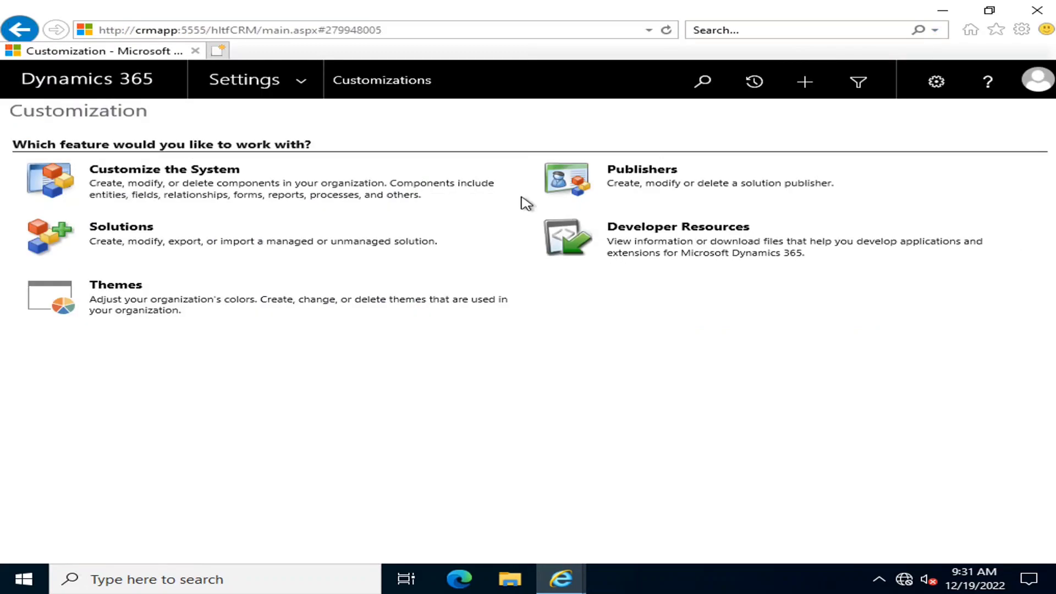
left_click(245, 79)
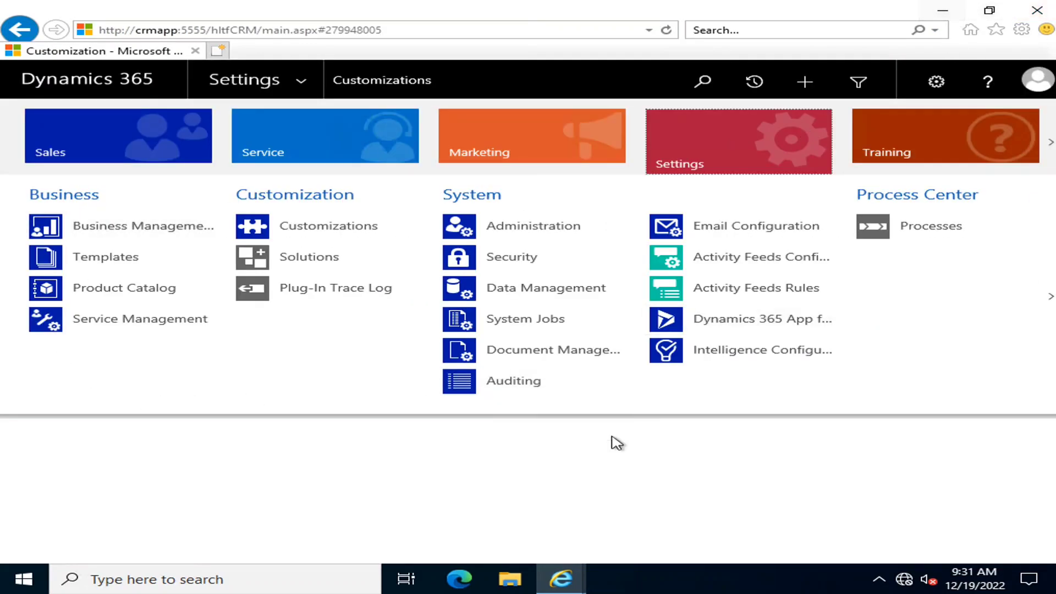
left_click(569, 579)
left_click(636, 507)
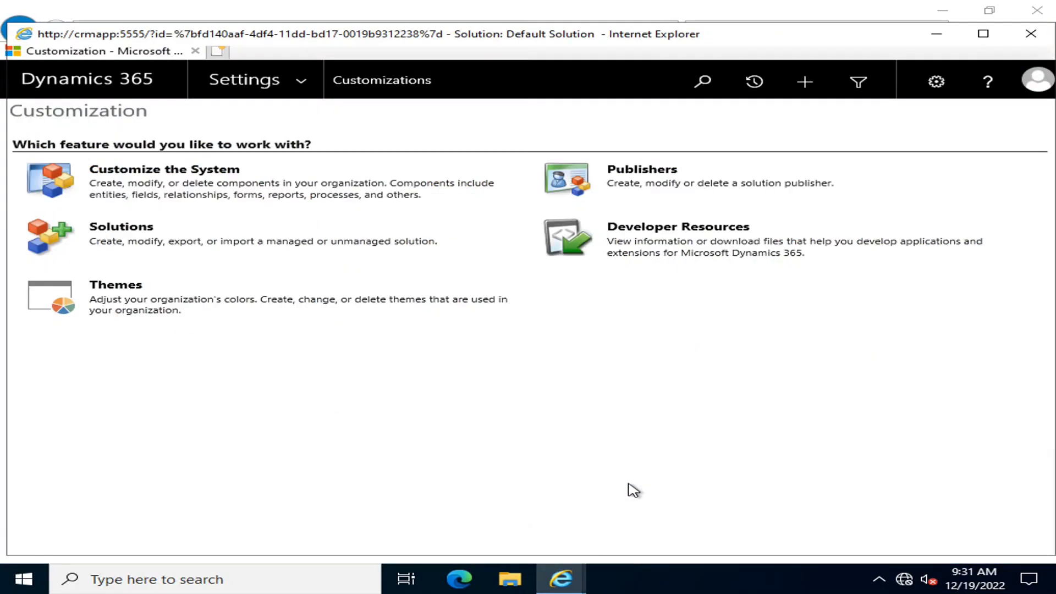
Open the Site Map in the Sitemap Designer and add a new subarea to the Customers group of the Sales area
left_click(289, 340)
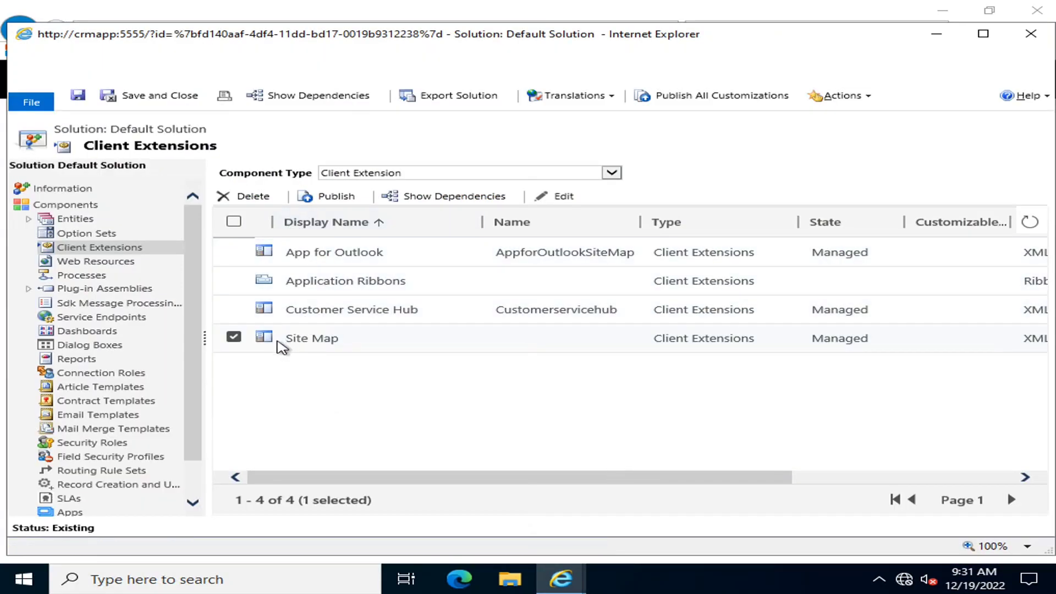
double_click(306, 344)
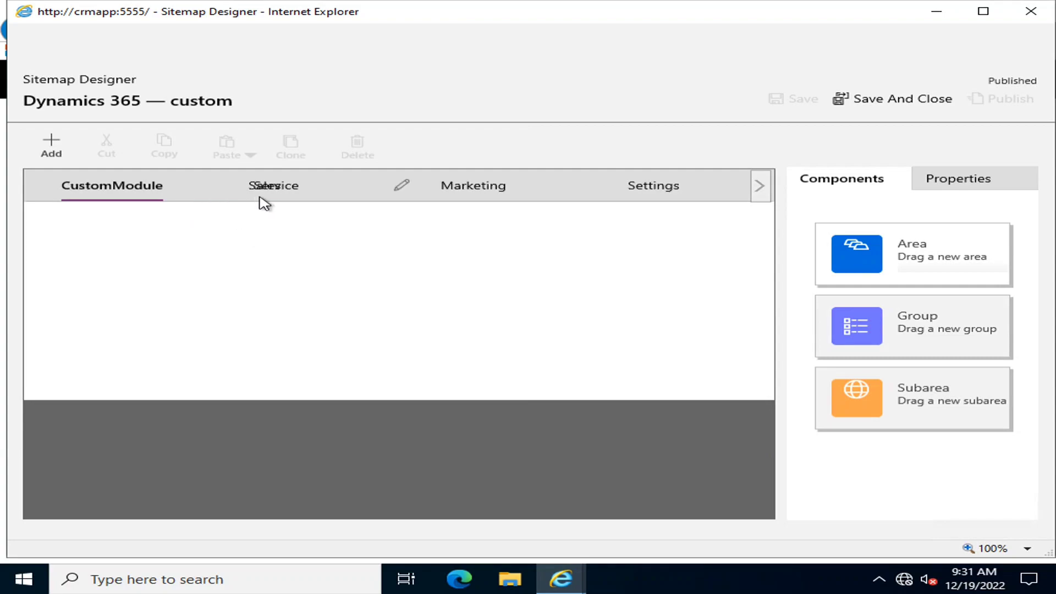
left_click(263, 190)
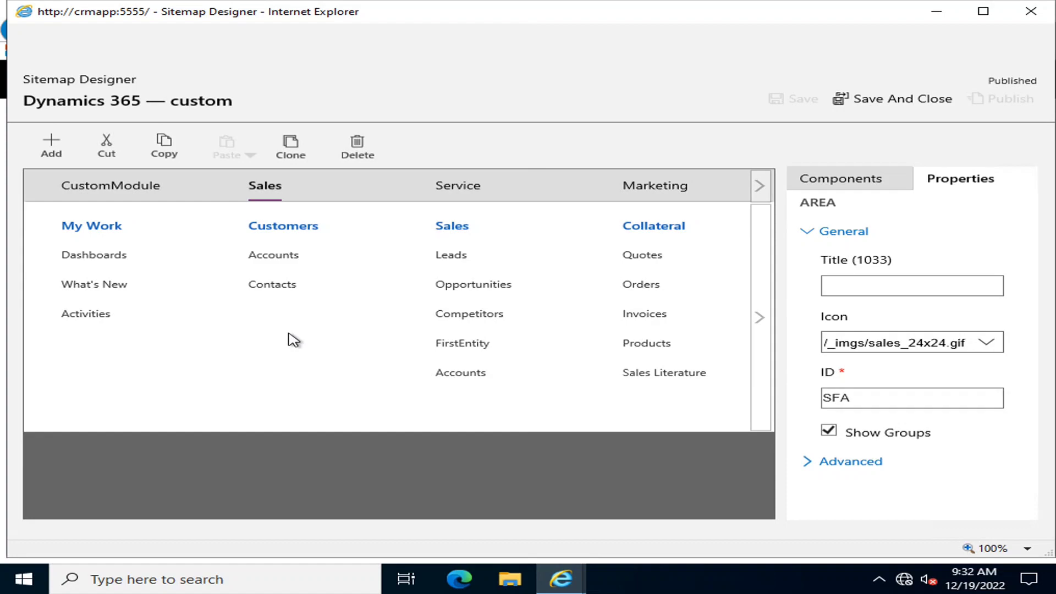
left_click(825, 181)
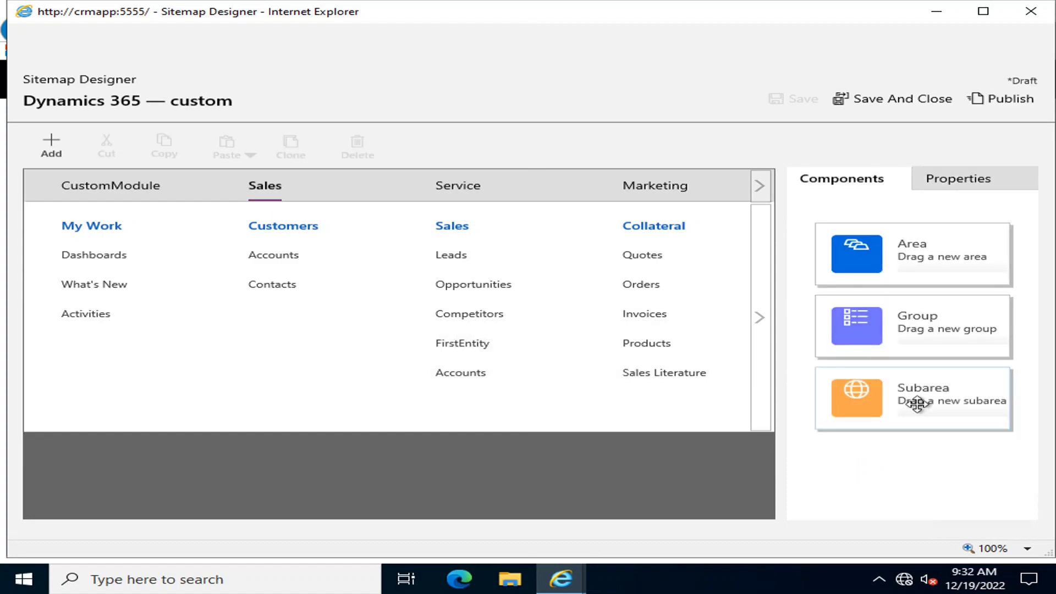
left_click_drag(915, 403, 297, 335)
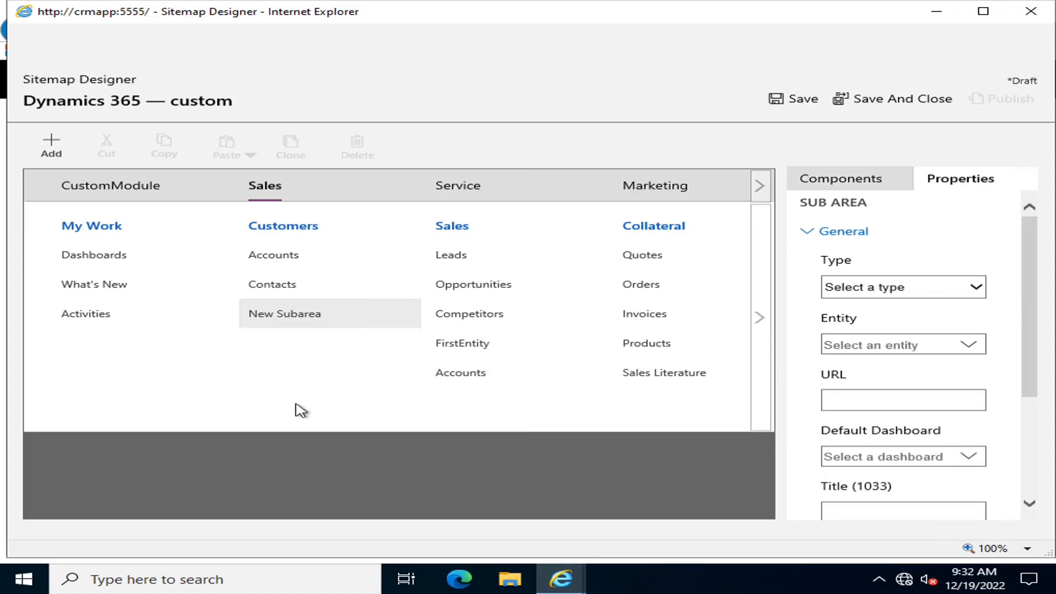
Set the new subarea's type to Entity and choose Setup as its entity
left_click(938, 292)
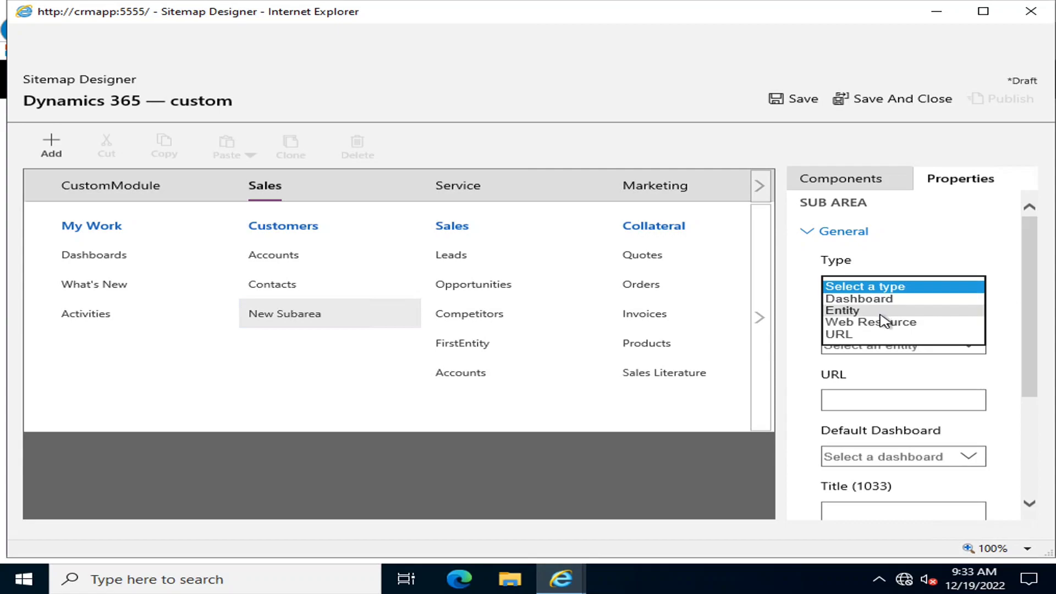
left_click(881, 312)
left_click(920, 367)
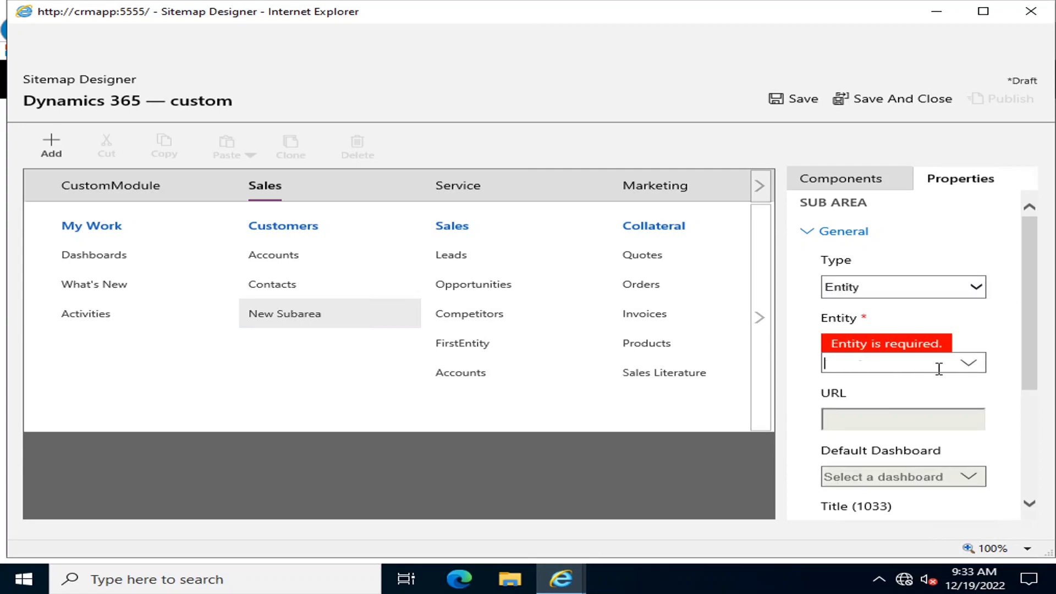
type("setp")
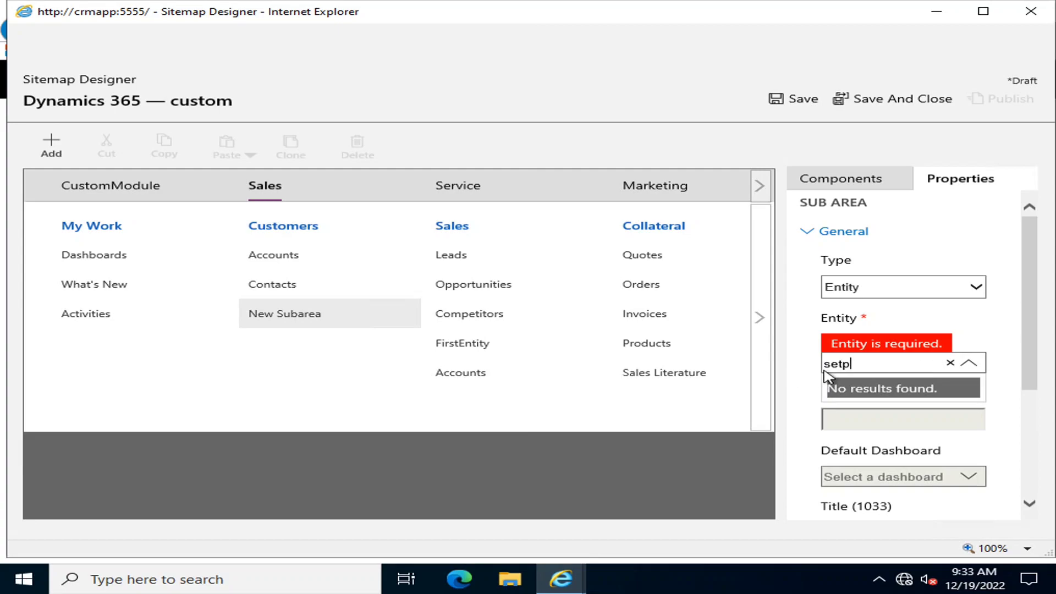
key("BackSpace")
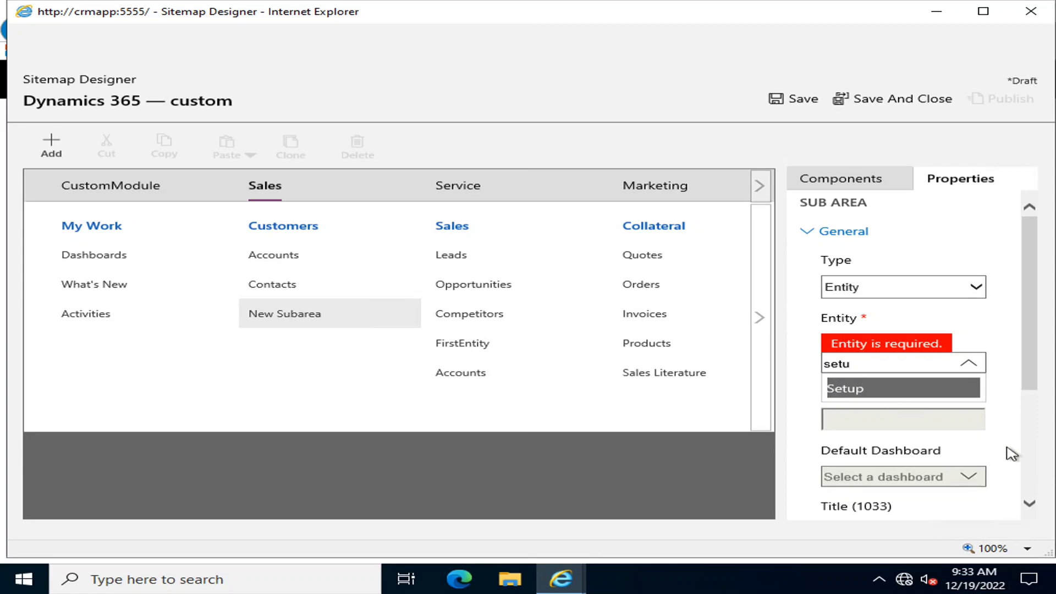
key("Return")
Save, publish and close the site map, then publish all customizations of the Default Solution
left_click(798, 99)
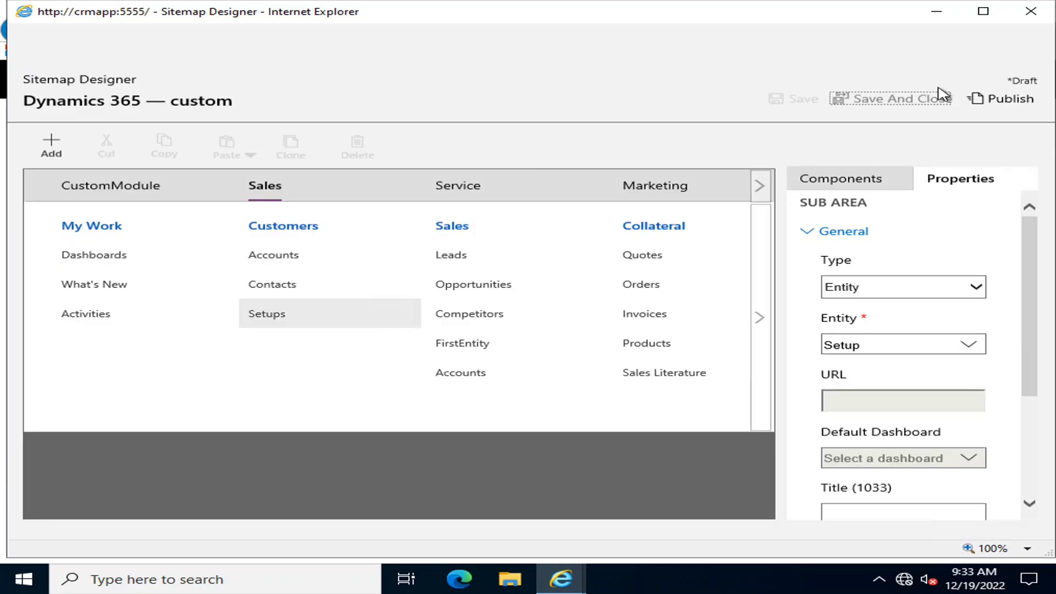
left_click(1003, 104)
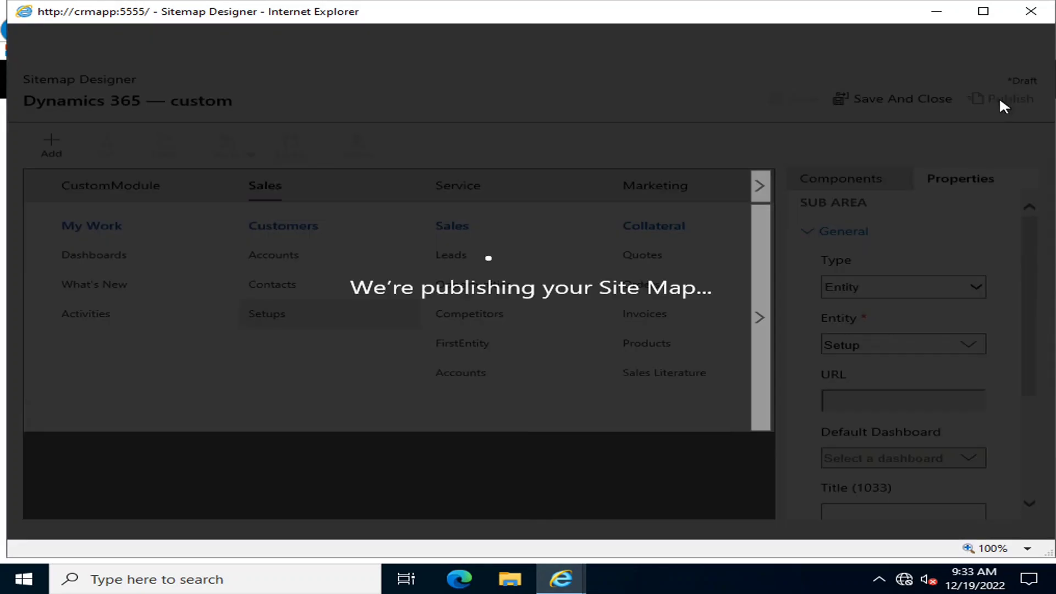
left_click(1032, 11)
left_click(484, 430)
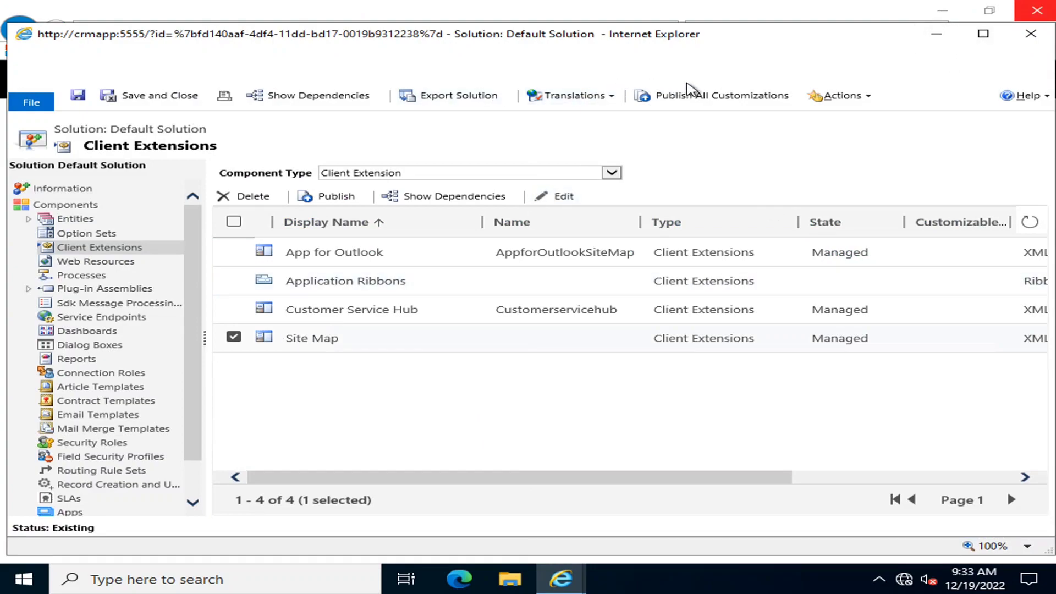
left_click(689, 92)
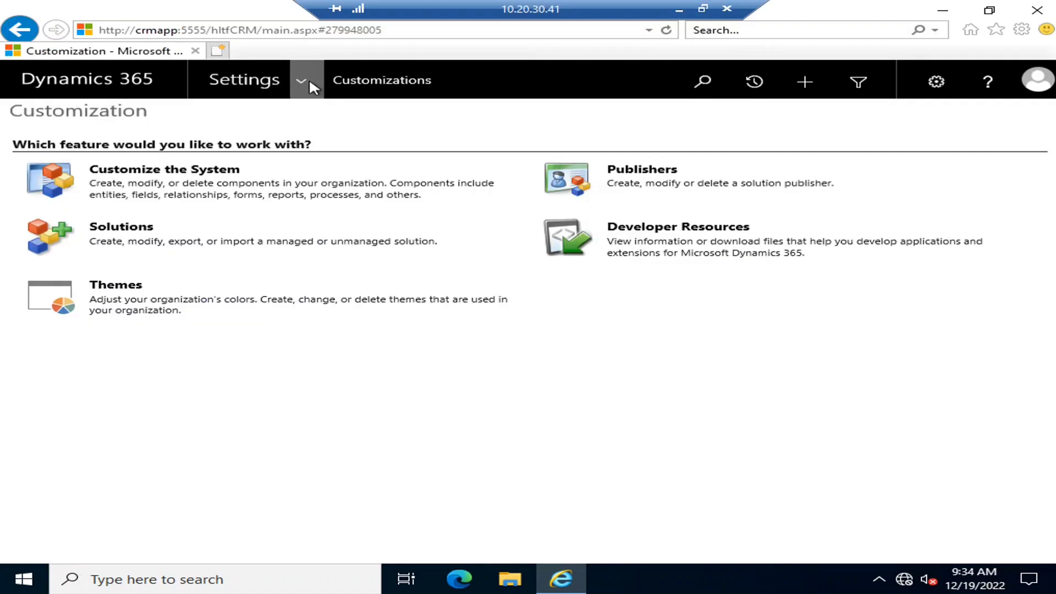
Open Setups from the Sales area's Customers group and bring up a new Setup record to check which fields its form offers
left_click(304, 80)
left_click(108, 132)
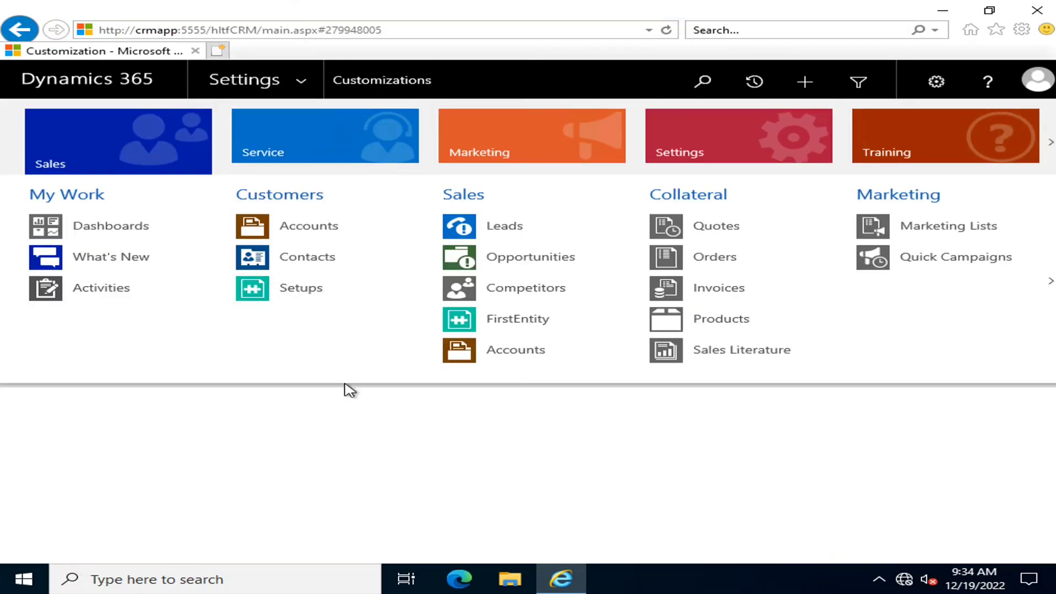
left_click(324, 299)
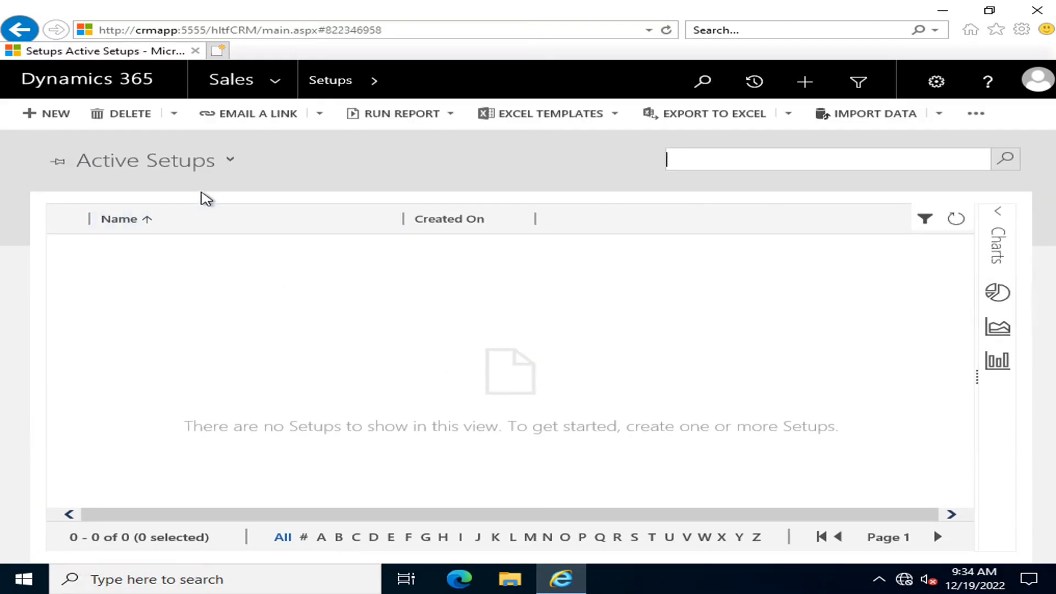
left_click(48, 115)
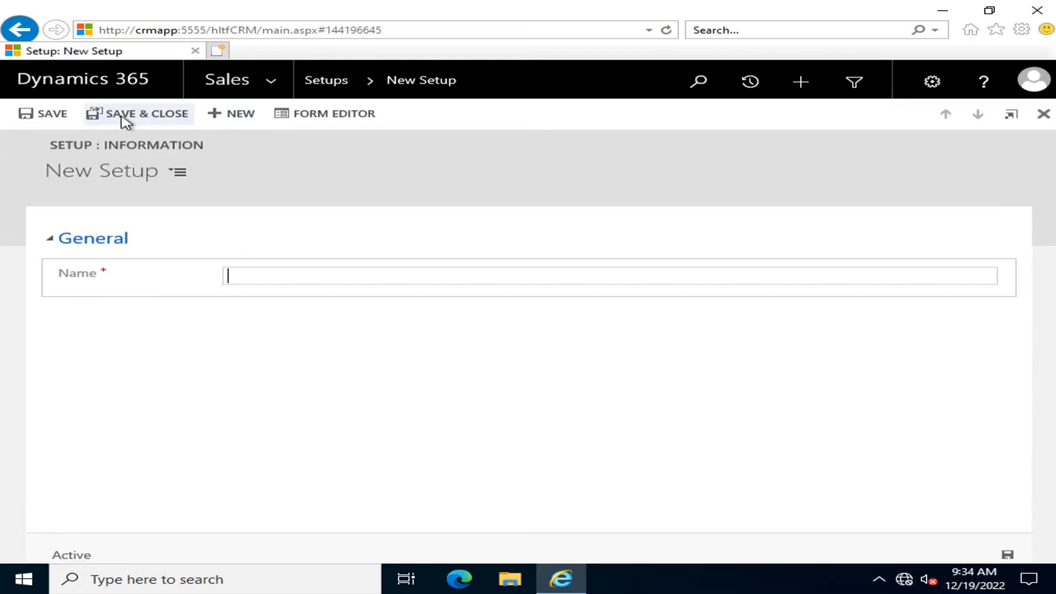
left_click(1043, 114)
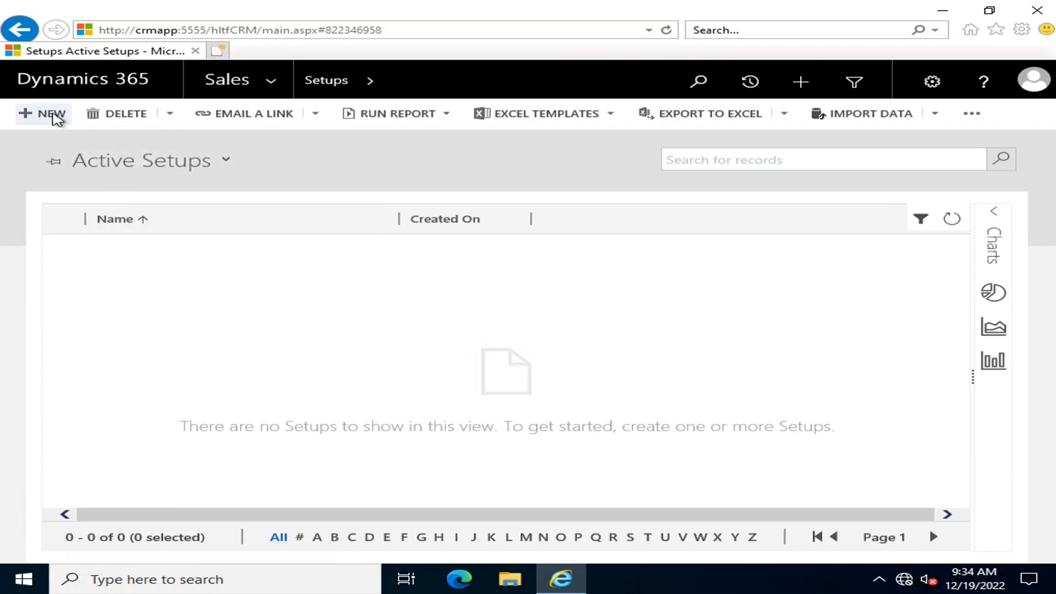
left_click(44, 114)
left_click(256, 371)
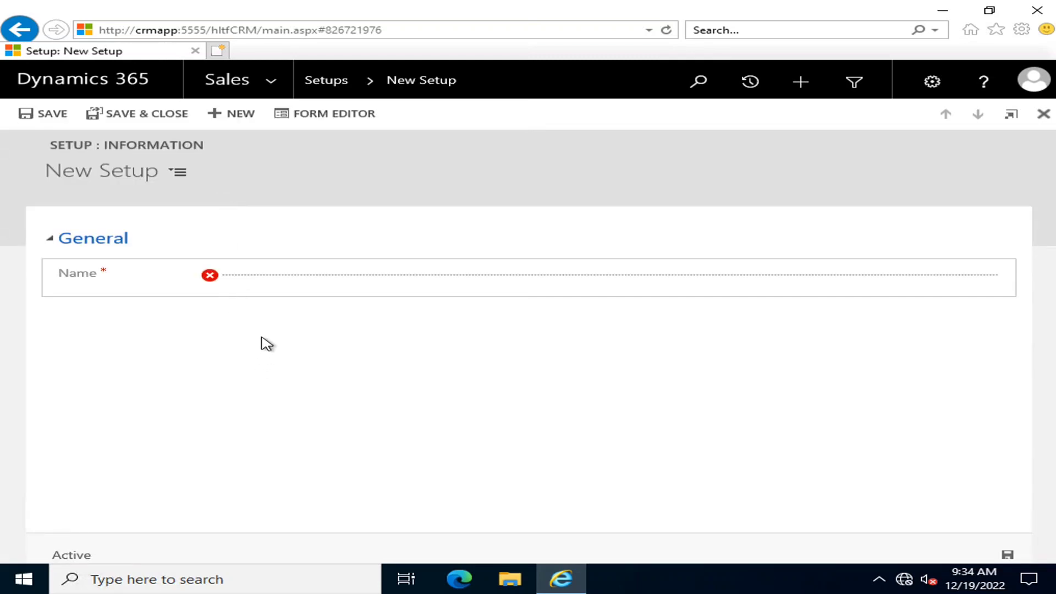
Reopen the Default Solution from the system customizations and filter its entities to the Custom view
left_click(268, 80)
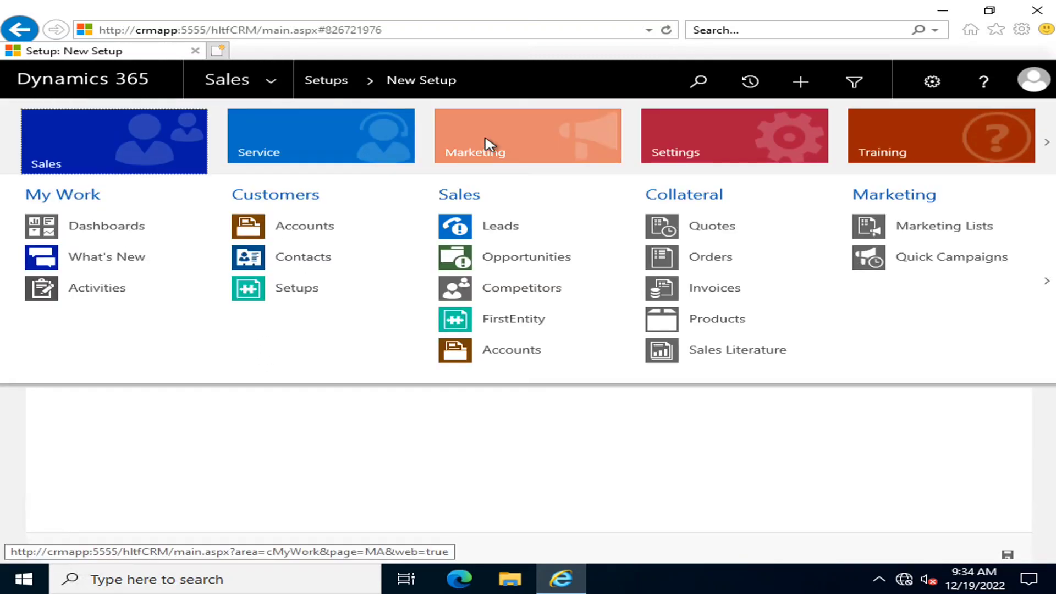
left_click(675, 137)
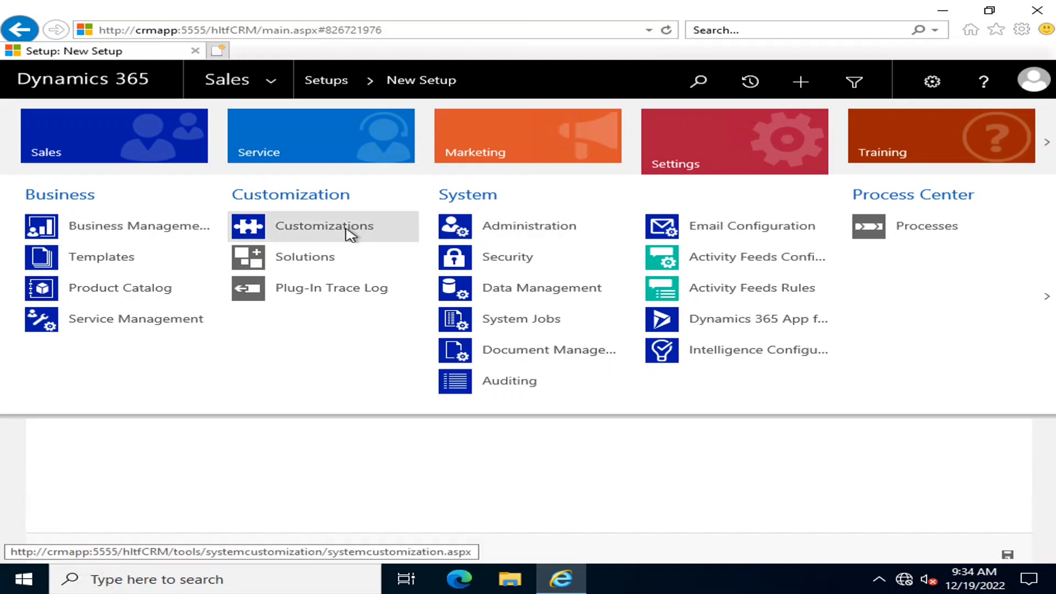
left_click(330, 227)
left_click(145, 175)
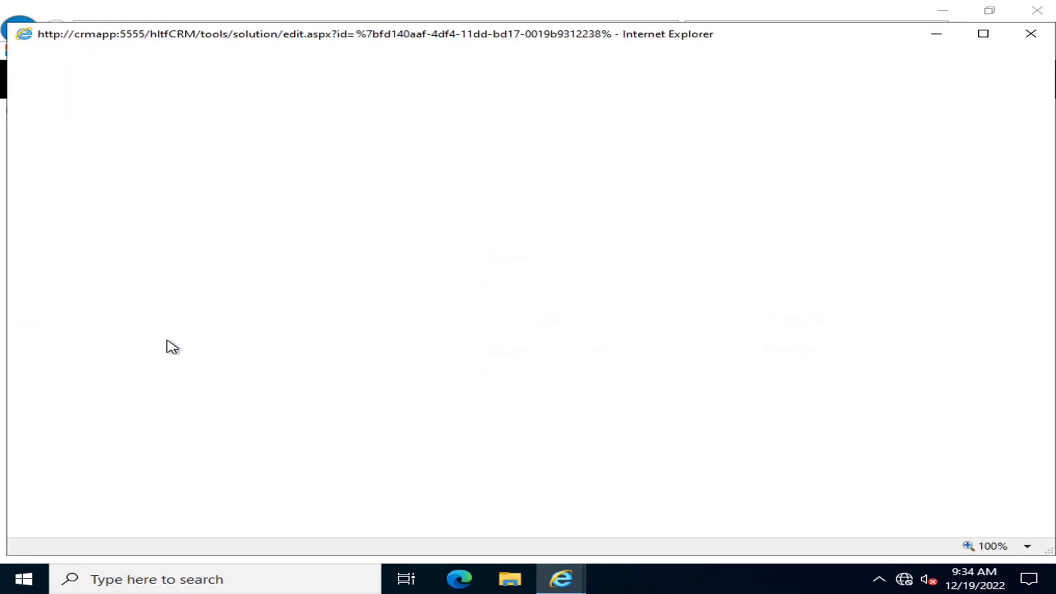
left_click(93, 220)
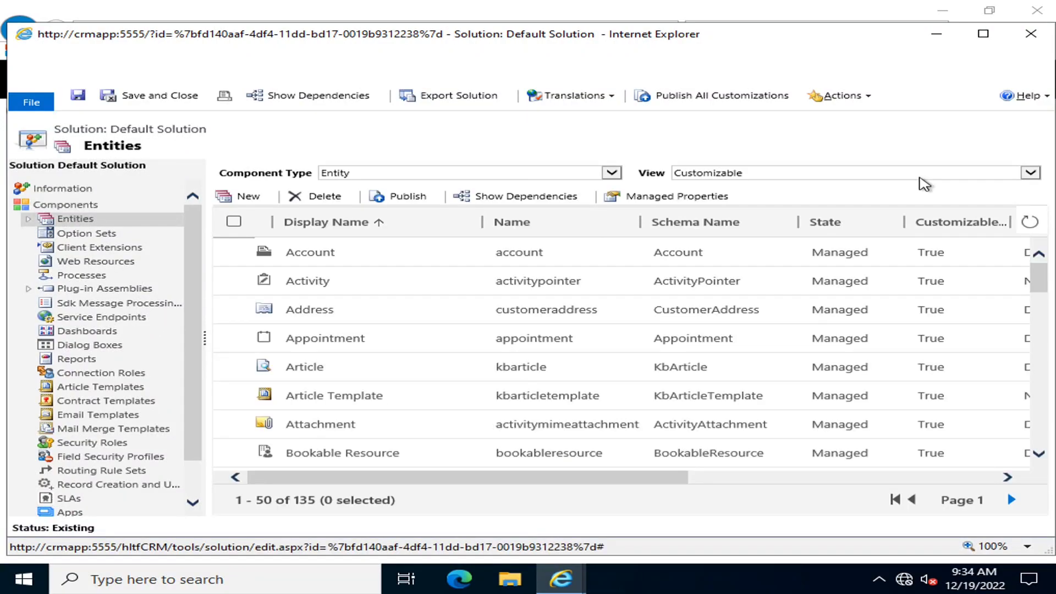
left_click(869, 183)
left_click(697, 187)
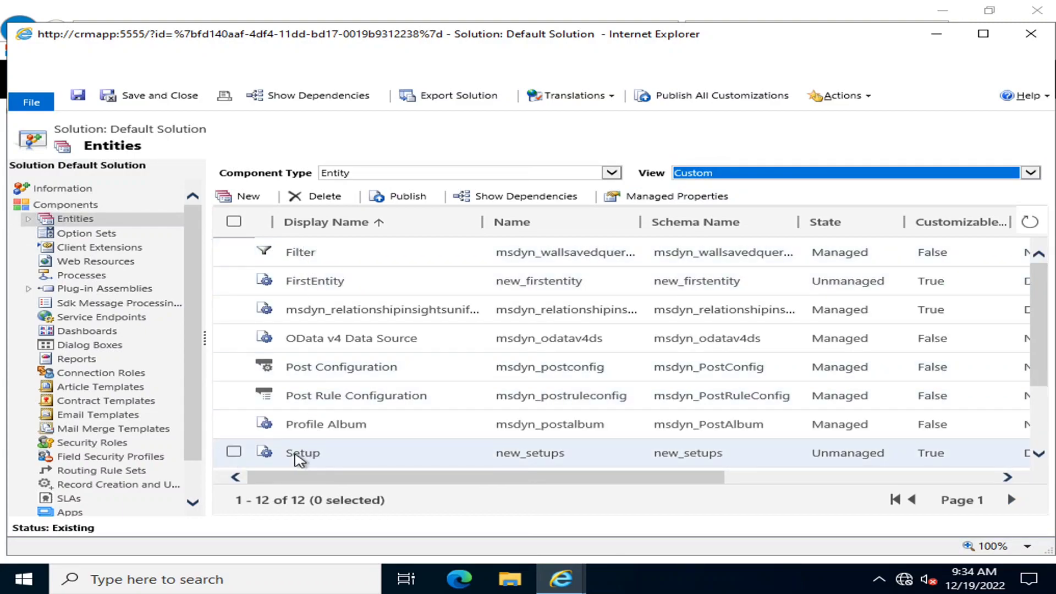
Open the Setup entity's Information form of type Main in the form editor
double_click(291, 452)
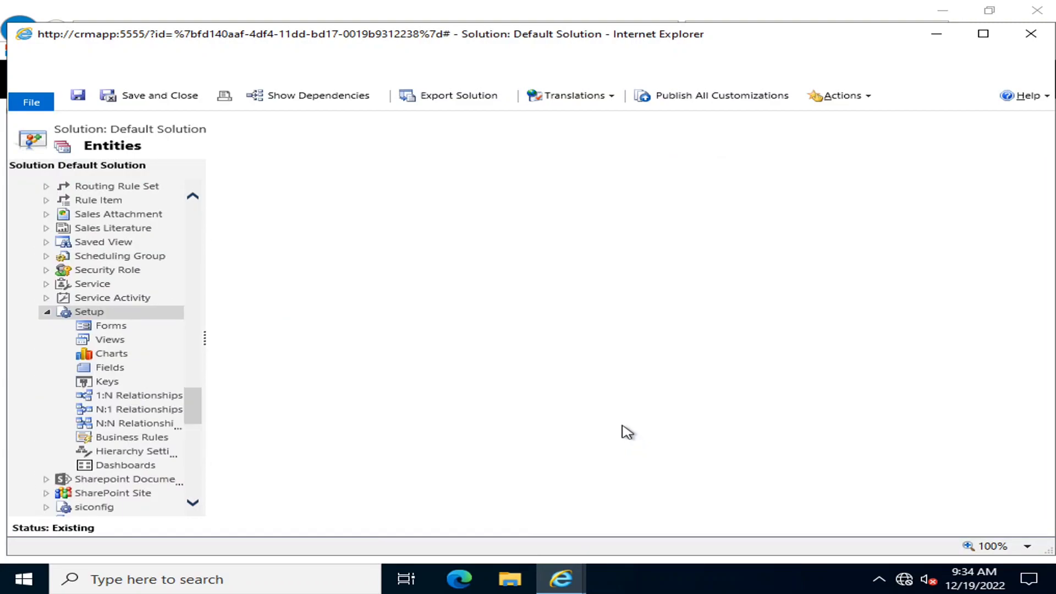
left_click(116, 327)
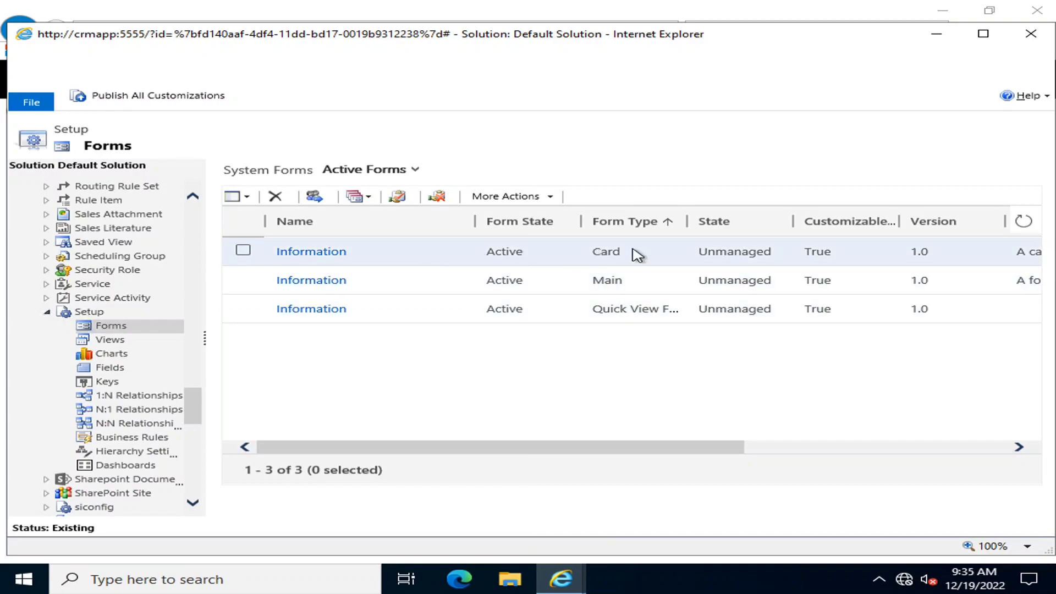
left_click(362, 281)
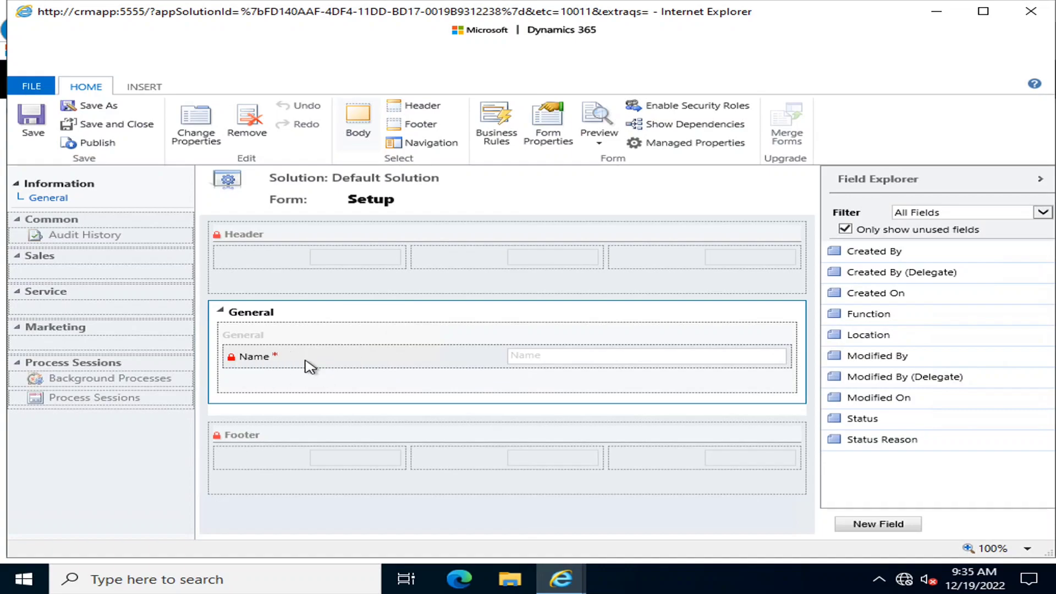
Insert a one-column tab below the General tab on the Setup form
left_click(144, 86)
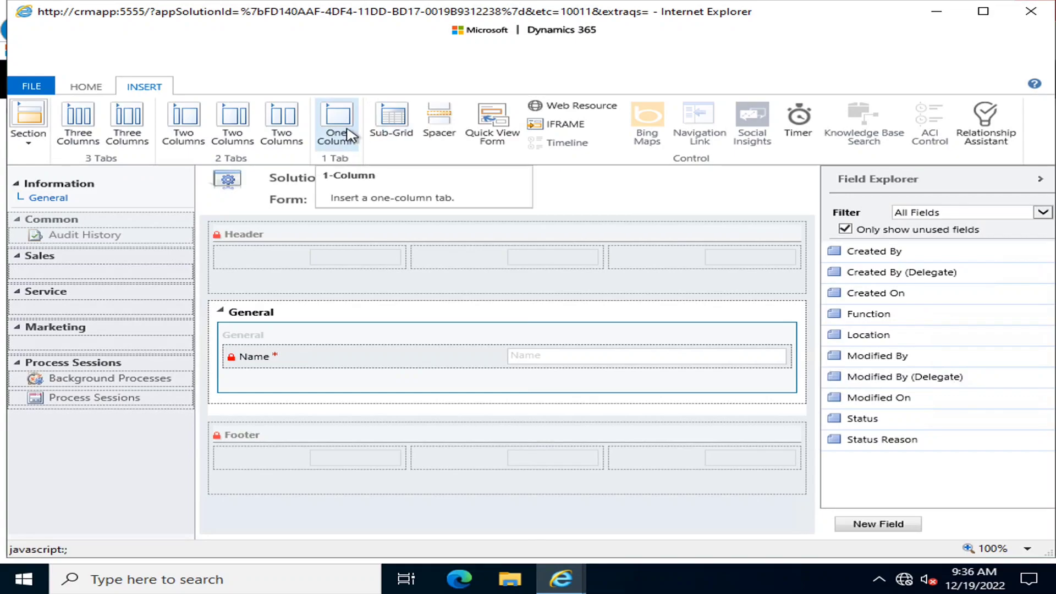
left_click(346, 135)
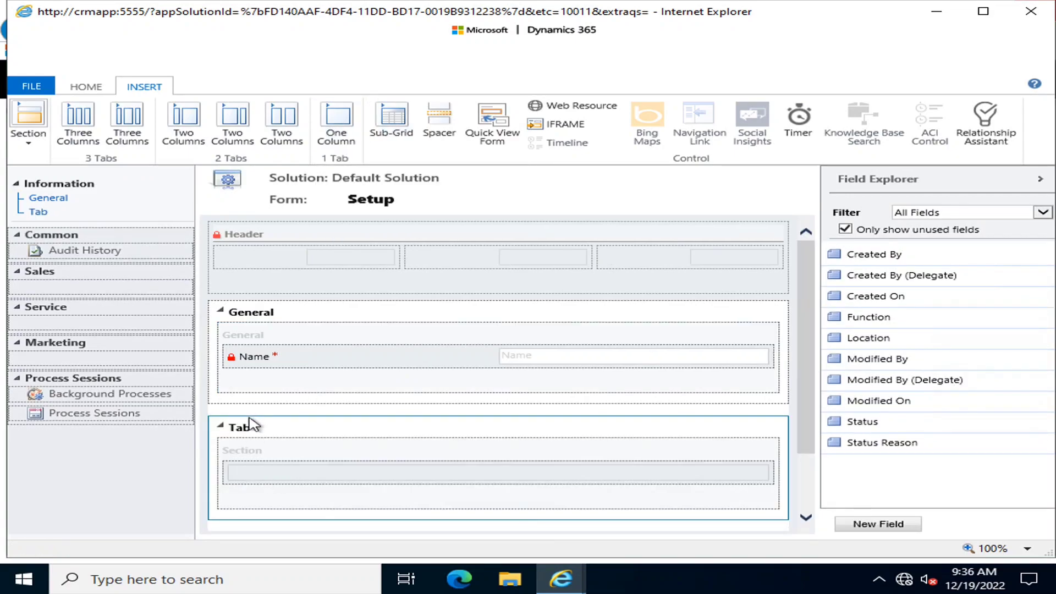
left_click(250, 425)
left_click(252, 426)
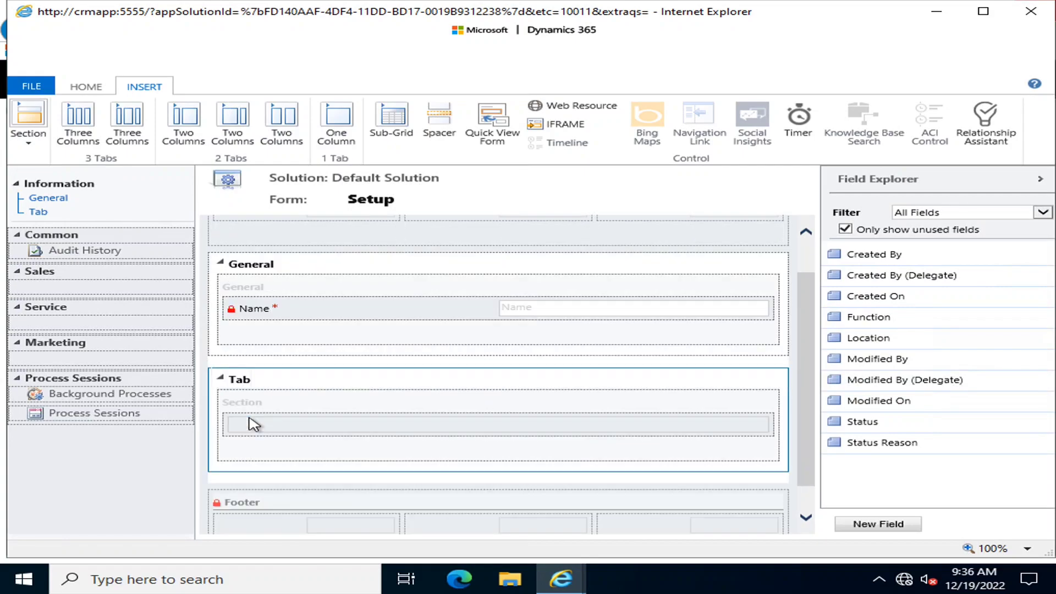
left_click(245, 384)
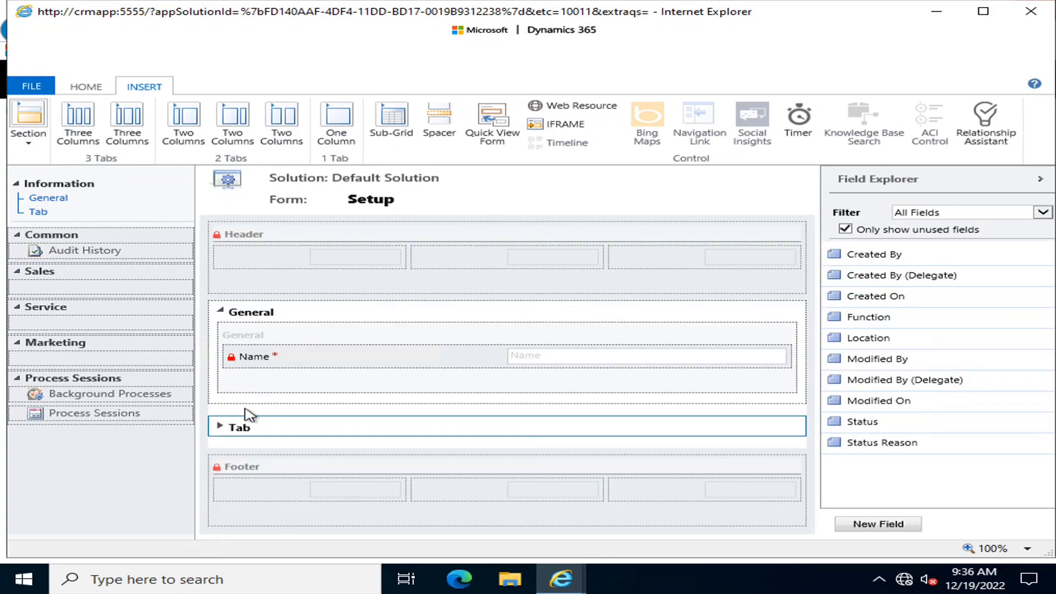
Expand the new tab on the Setup form and place the Location field in its section
left_click(249, 431)
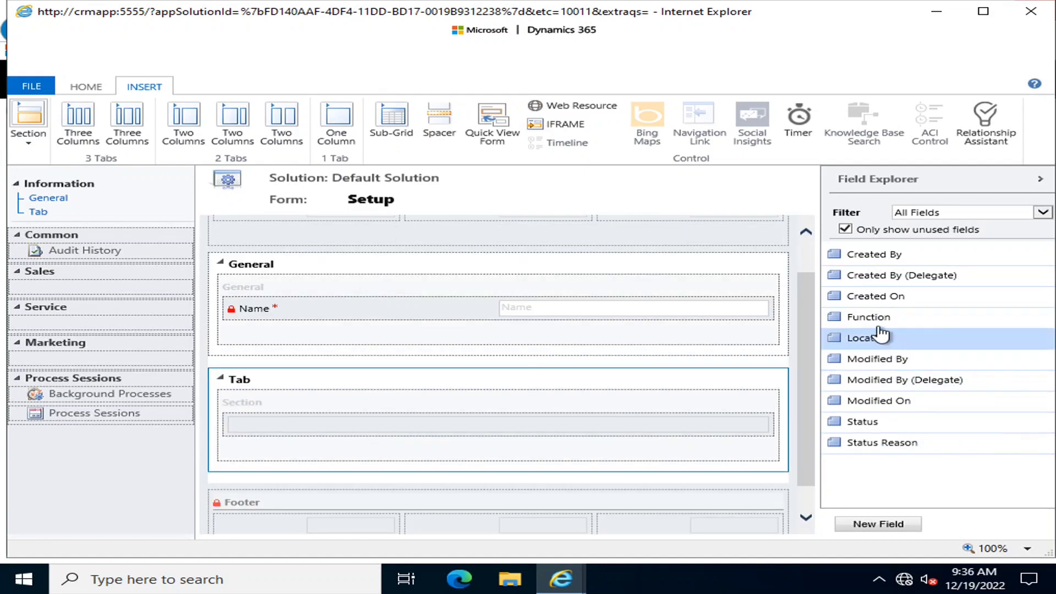
left_click_drag(872, 338, 274, 396)
left_click_drag(993, 335, 388, 427)
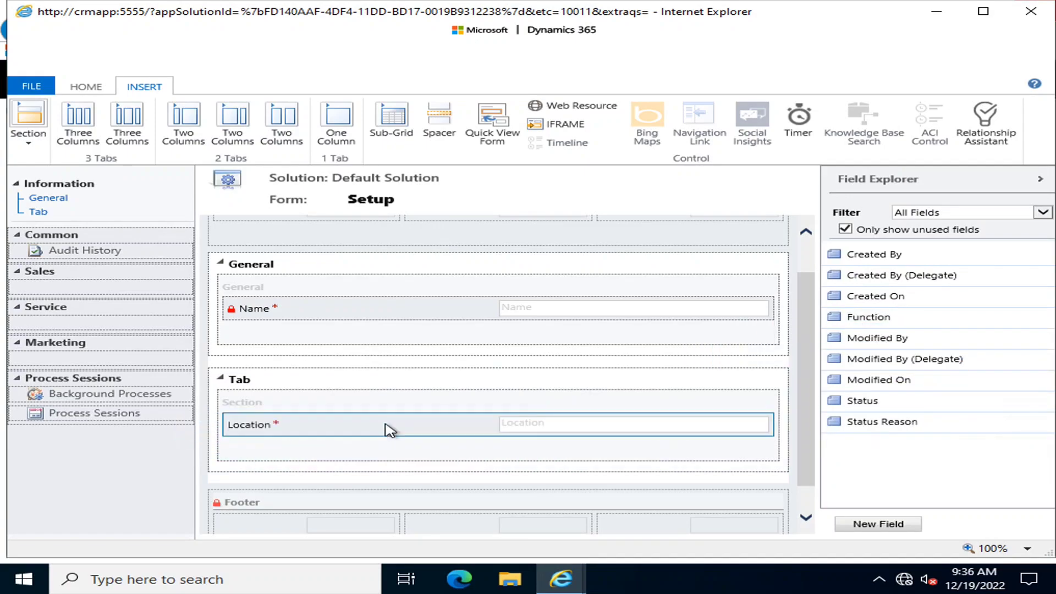
Place the Function field below Location in the new tab's section, and collapse and re-expand the tab
left_click_drag(862, 321, 278, 451)
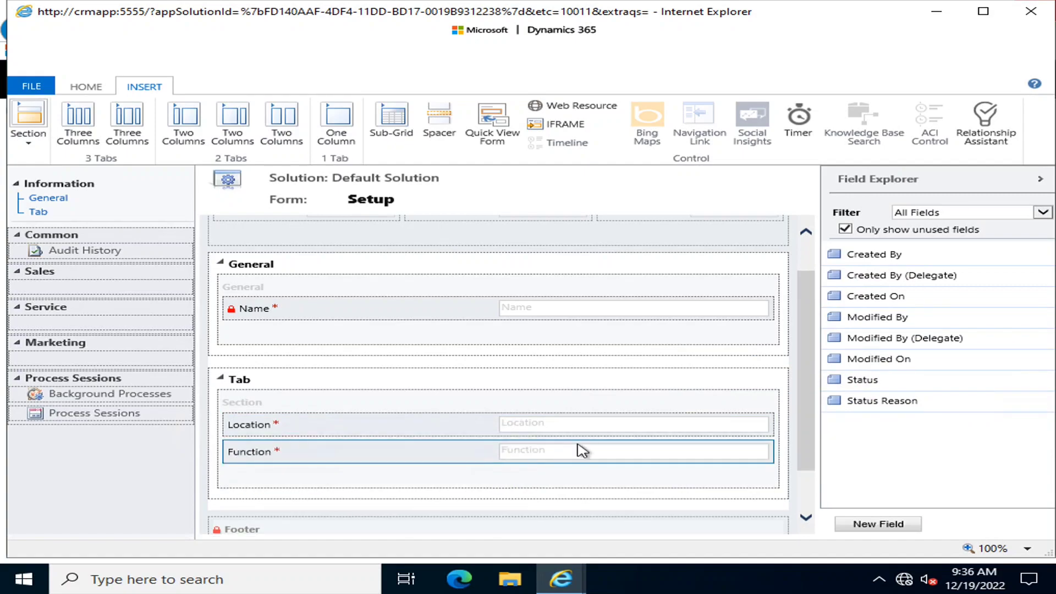
left_click(239, 378)
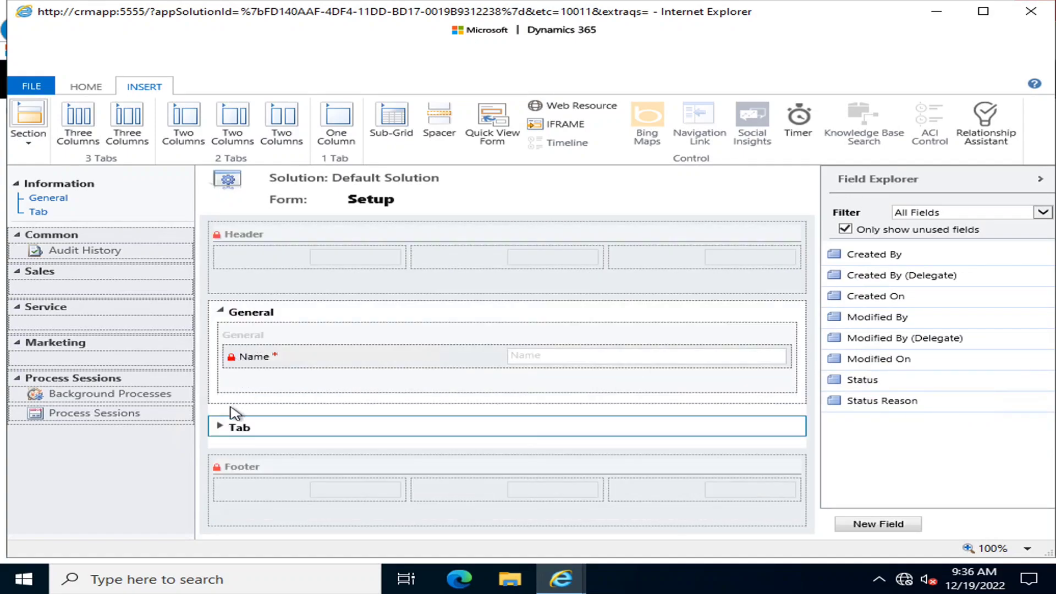
left_click(220, 427)
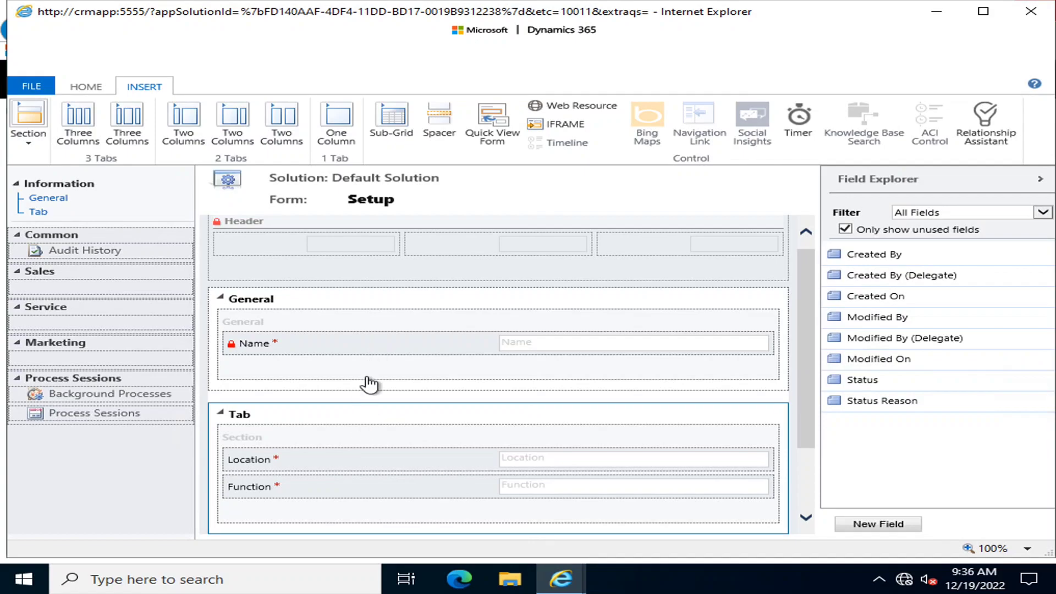
scroll(369, 385, "up", 1)
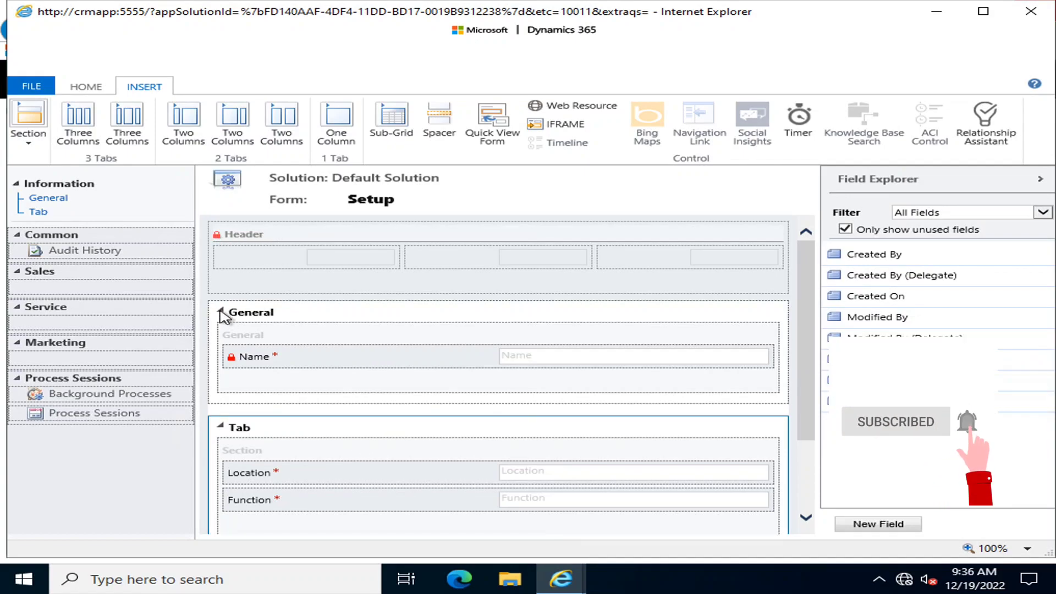
scroll(223, 317, "down", 3)
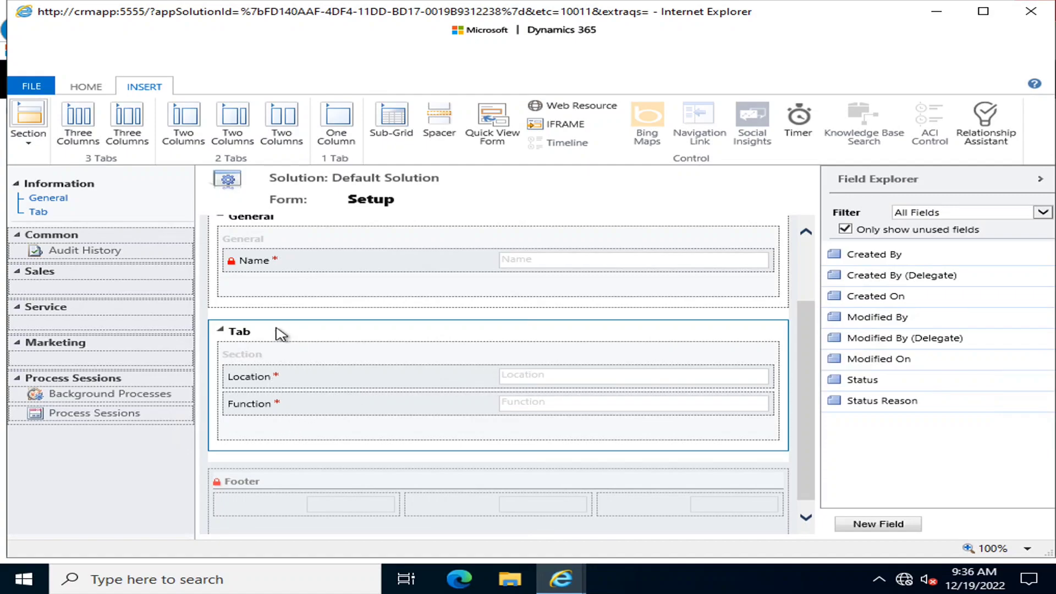
Set both the name and the label of the new tab to CustomFields in its tab properties
double_click(281, 334)
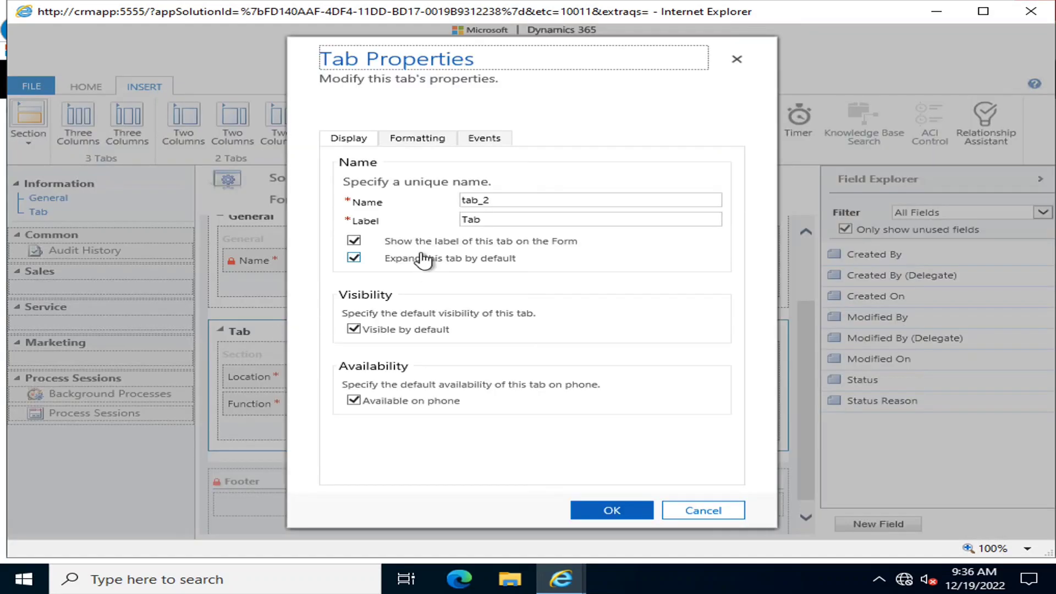
left_click_drag(530, 198, 413, 204)
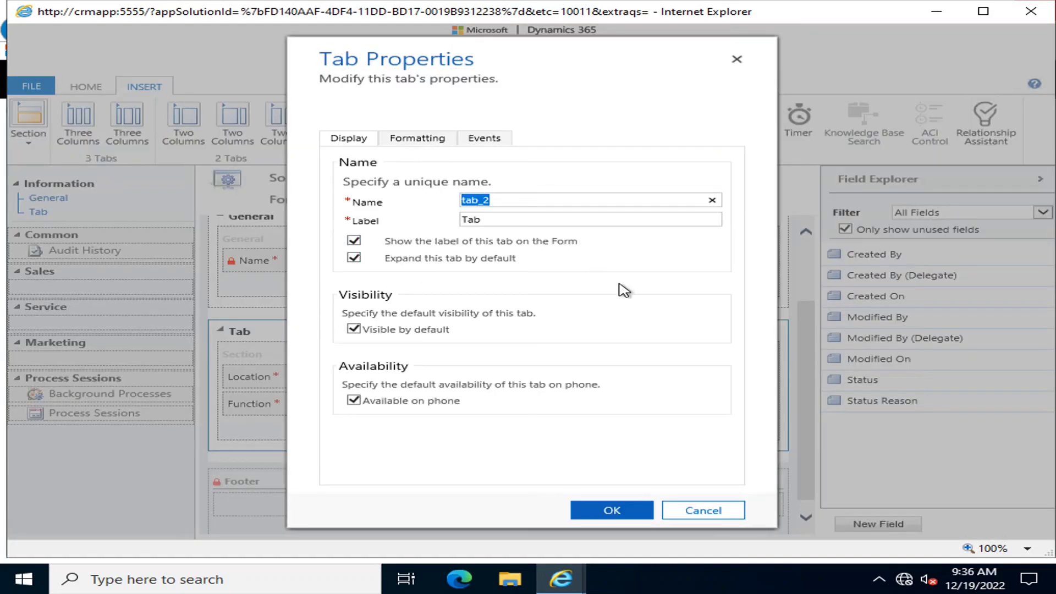
type("c")
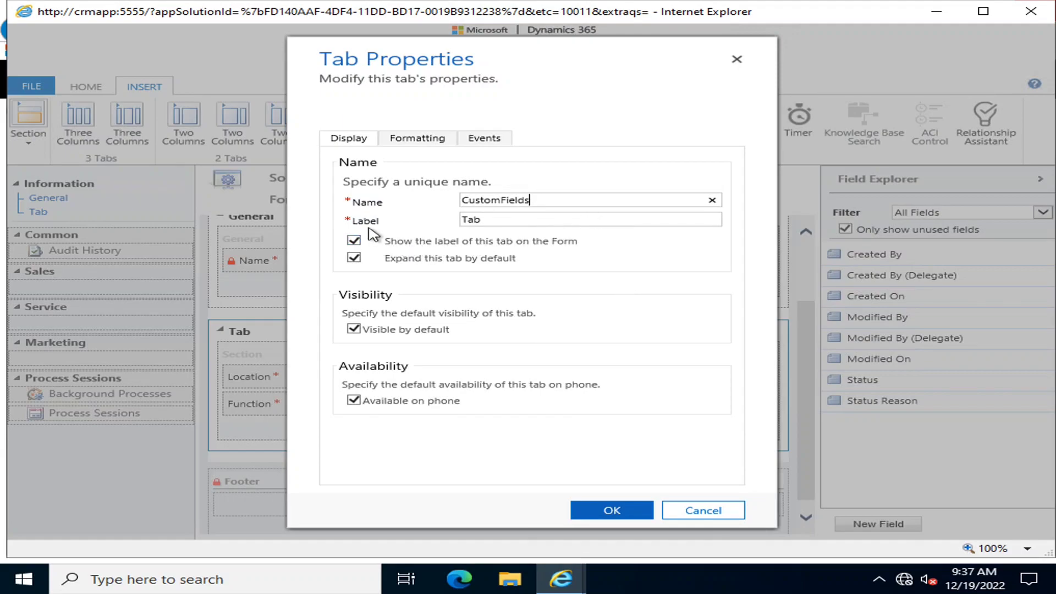
left_click_drag(544, 198, 421, 197)
key("ctrl+c")
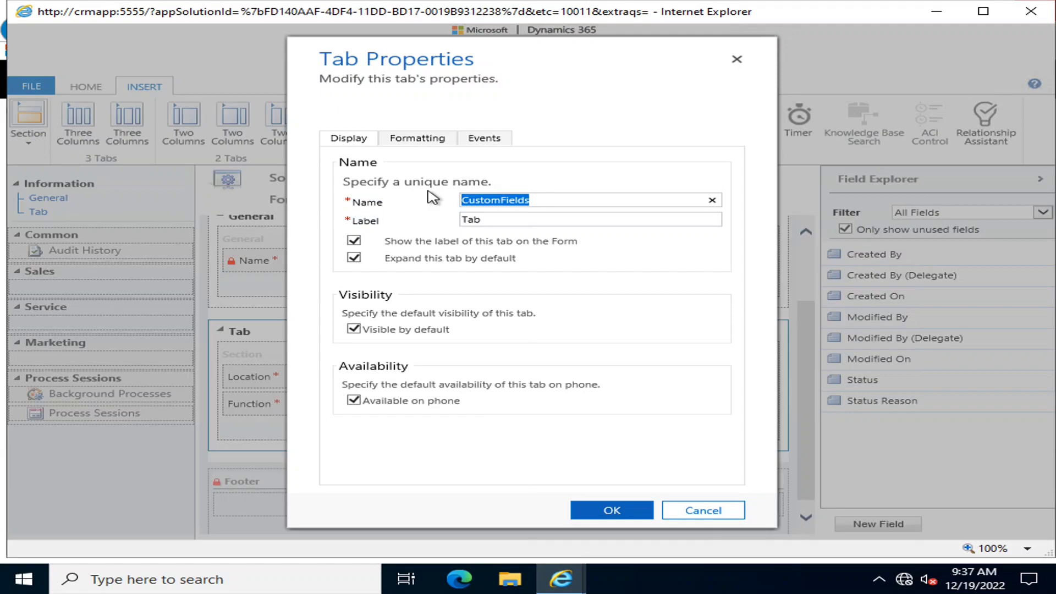
double_click(498, 219)
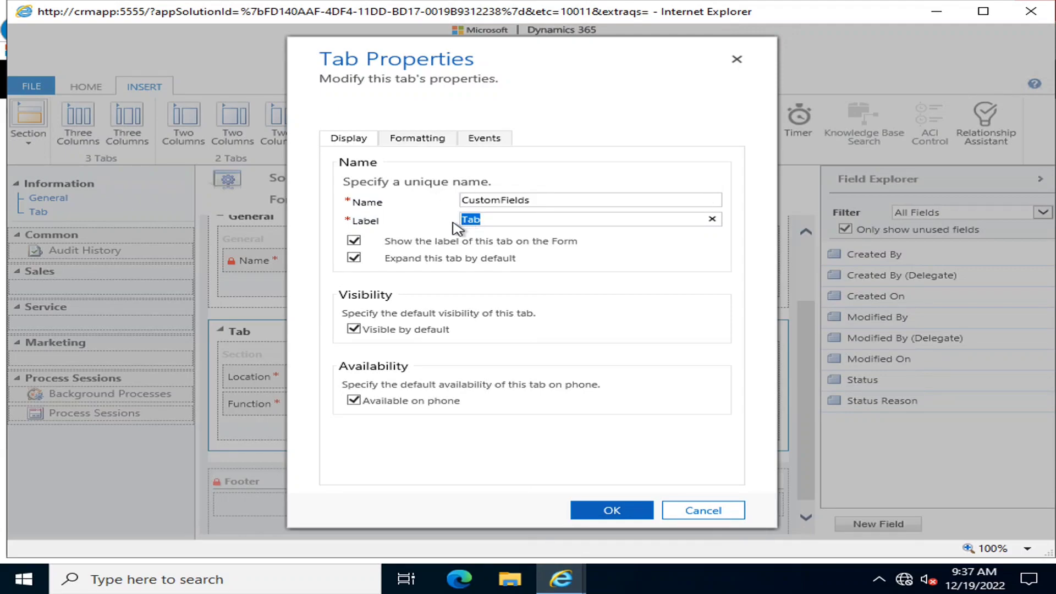
key("ctrl+v")
Try the two- and three-column layouts for the tab, return to One column and apply the tab properties
left_click(435, 139)
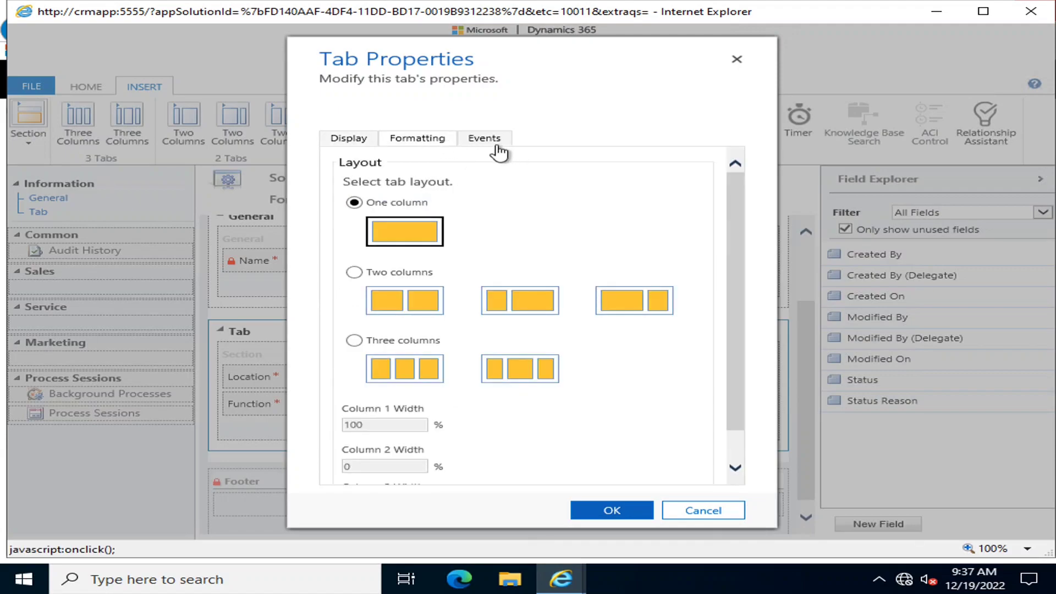
left_click(354, 271)
left_click(354, 341)
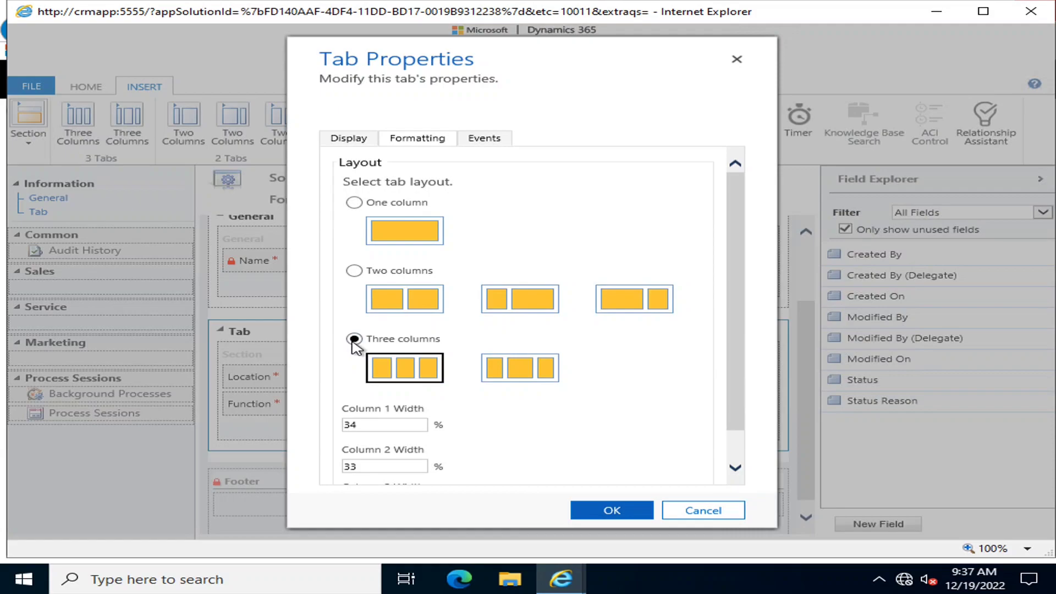
left_click(354, 203)
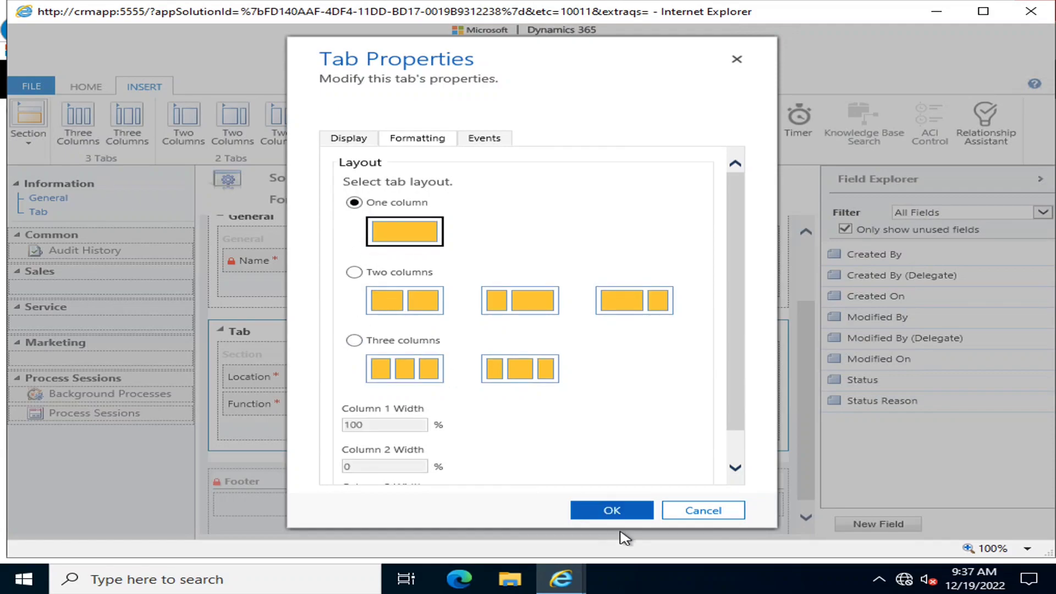
left_click(617, 512)
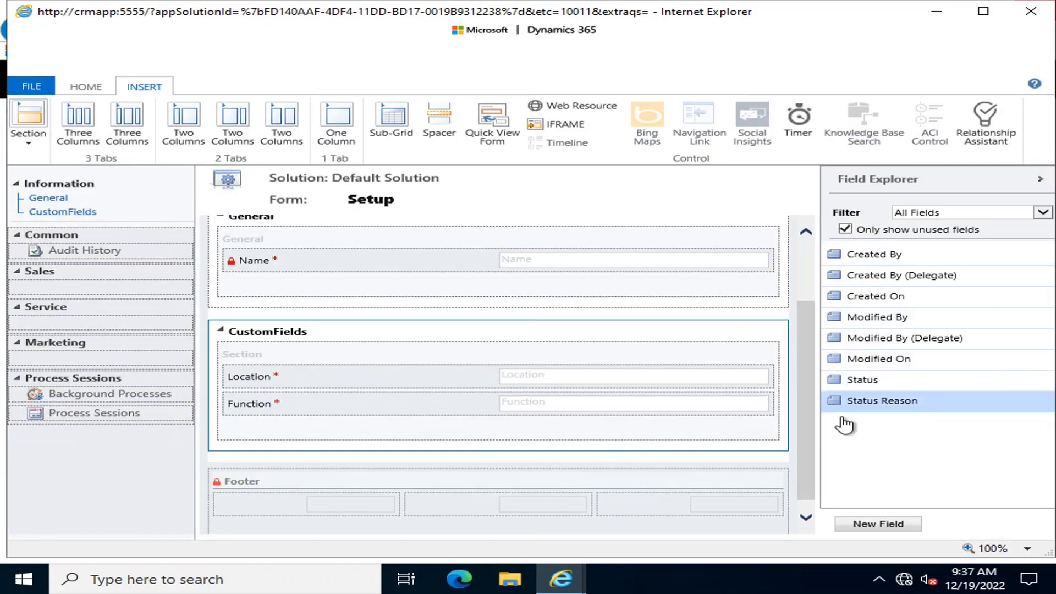
Review the Setup form's layout, publish the form and close the form editor
scroll(462, 316, "up", 3)
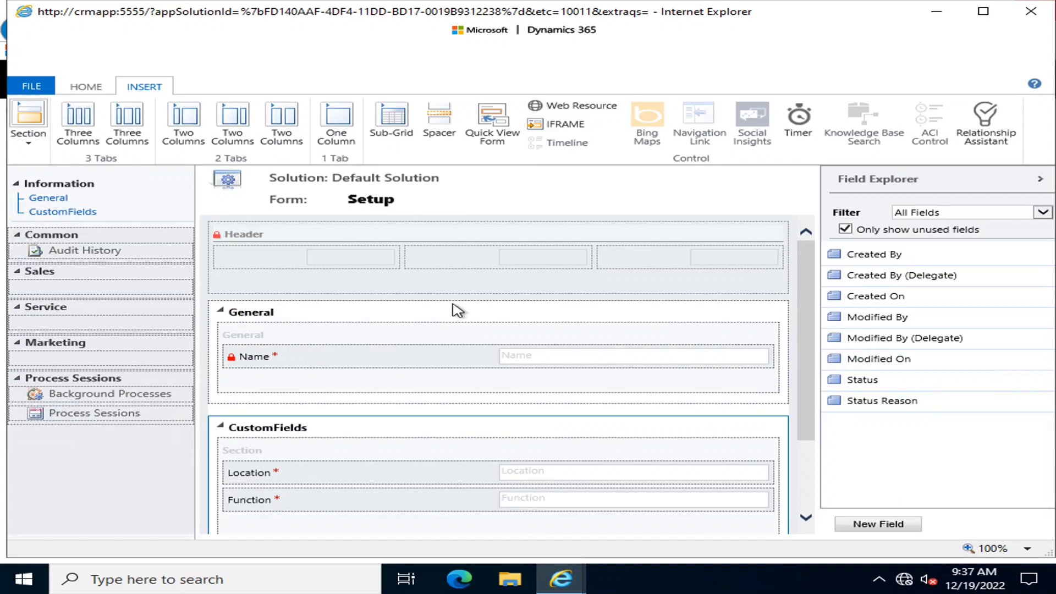
scroll(354, 329, "down", 2)
scroll(233, 368, "up", 2)
scroll(235, 363, "down", 2)
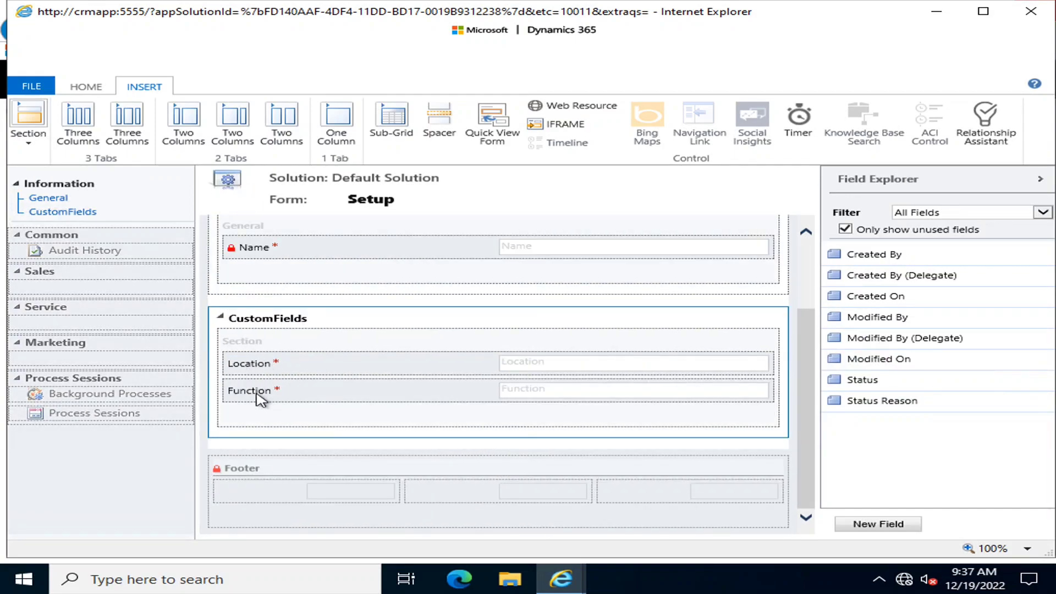
left_click(84, 87)
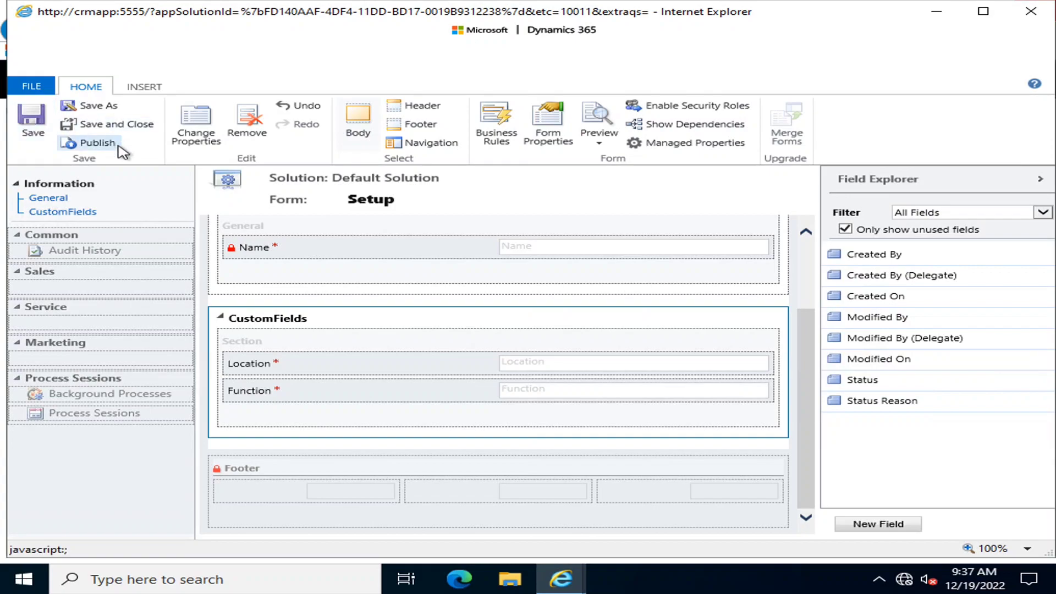
left_click(97, 143)
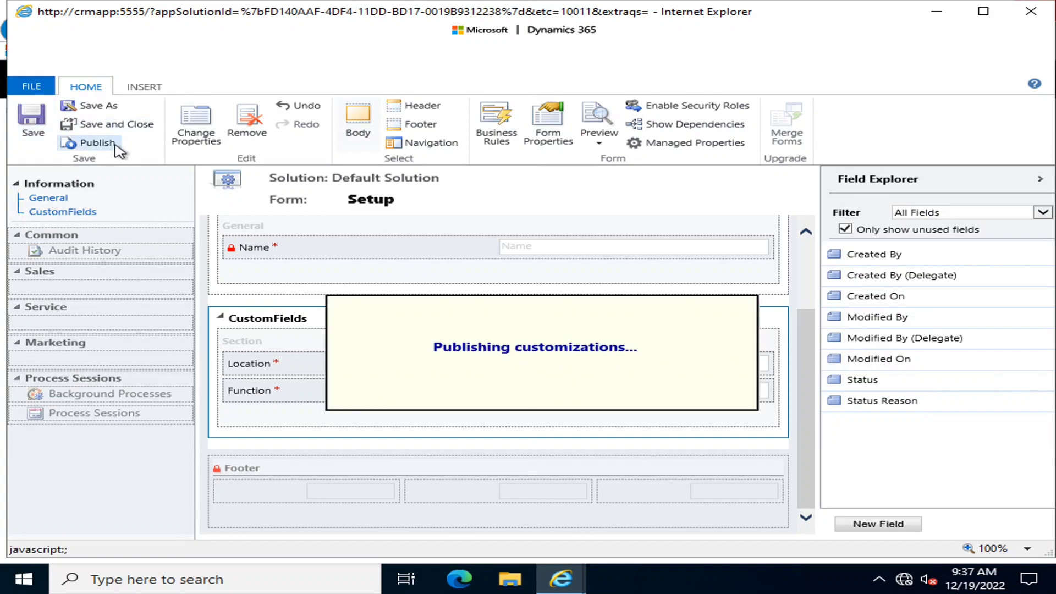
left_click(1031, 11)
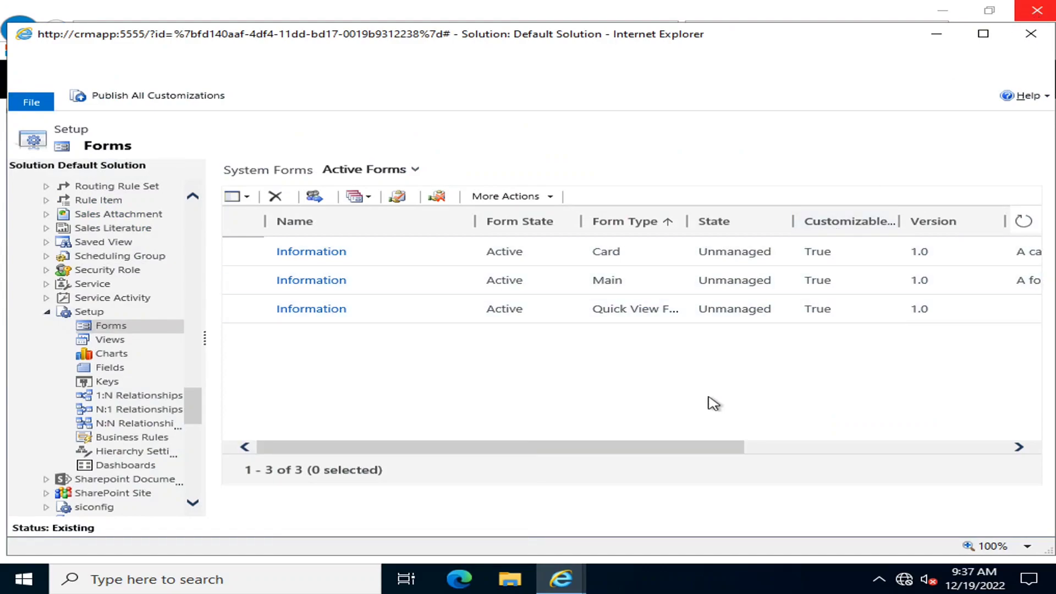
Publish all customizations of the Default Solution, close the solution window and reload the Customization page
left_click(242, 279)
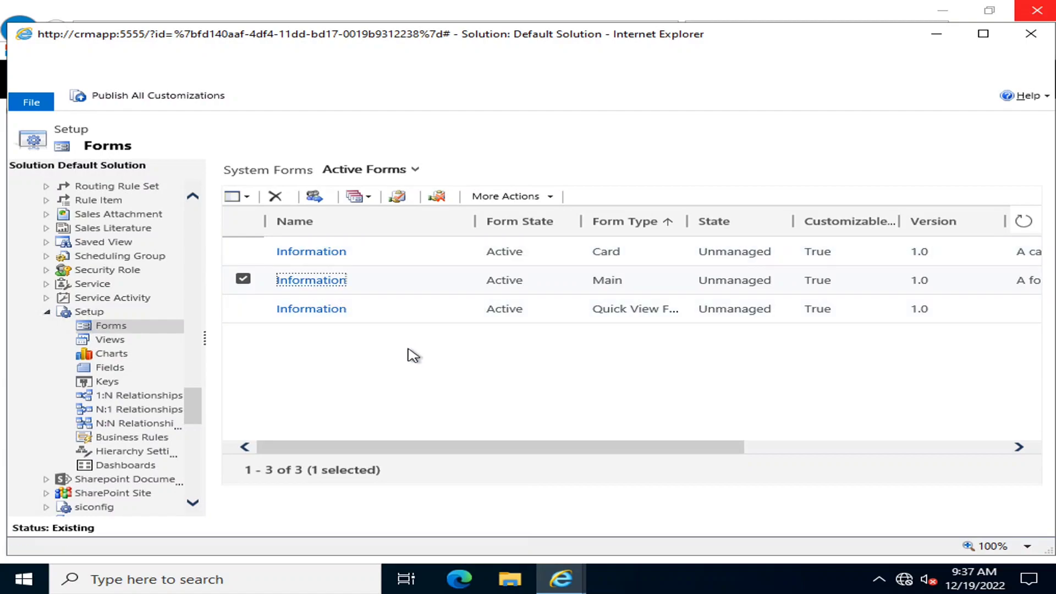
left_click(147, 95)
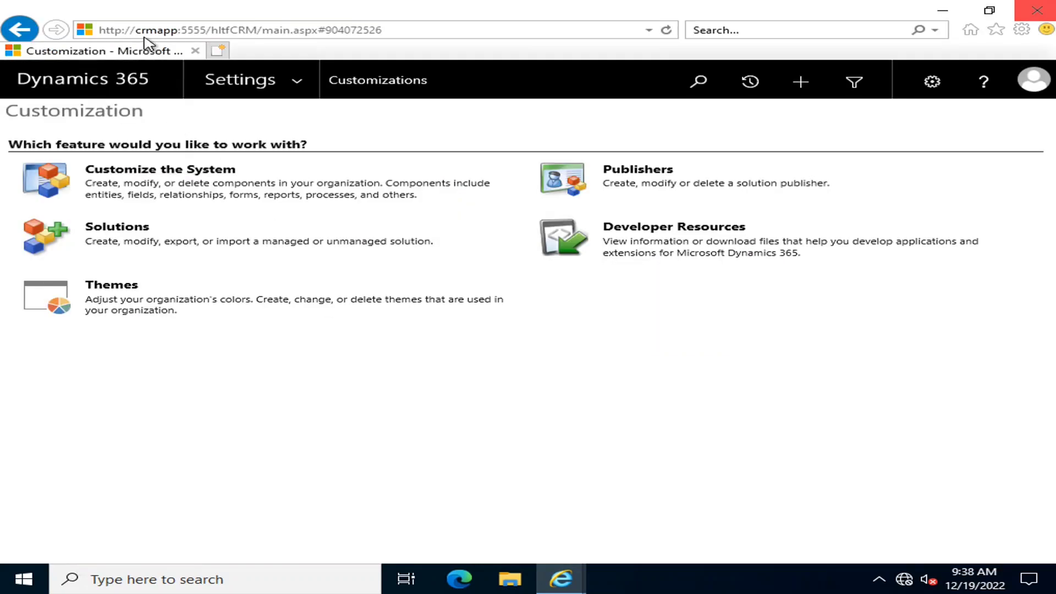
left_click(666, 30)
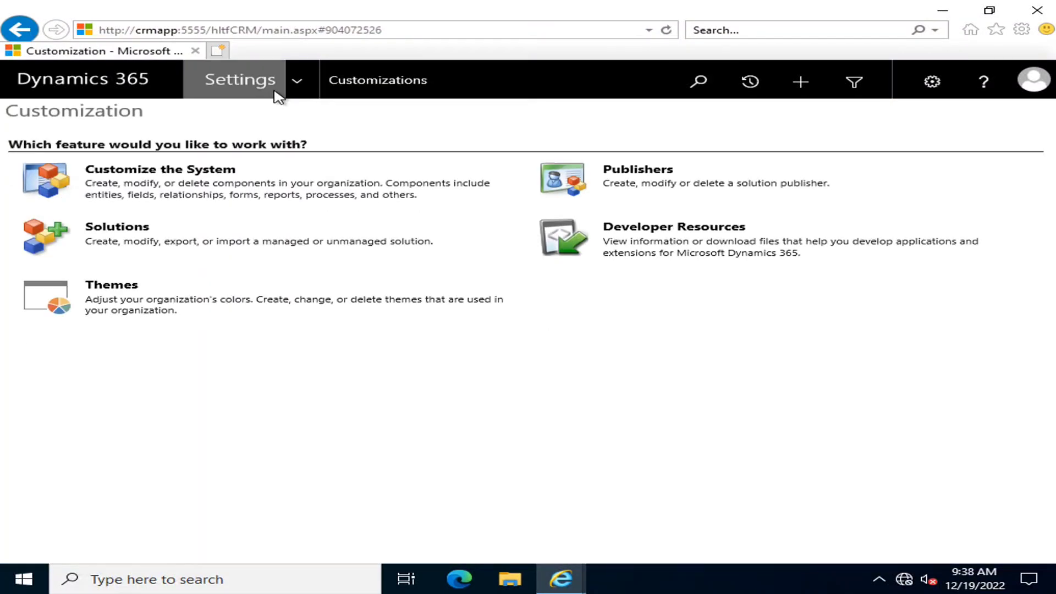
Open the Setups entity in the Sales area and start a new Setup record
left_click(296, 83)
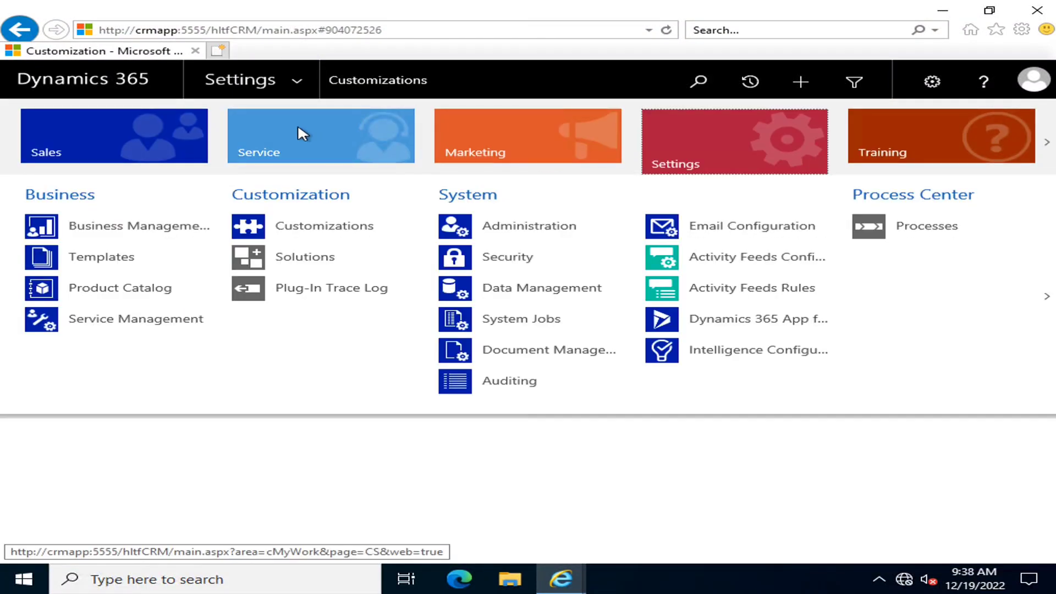
left_click(154, 157)
left_click(278, 289)
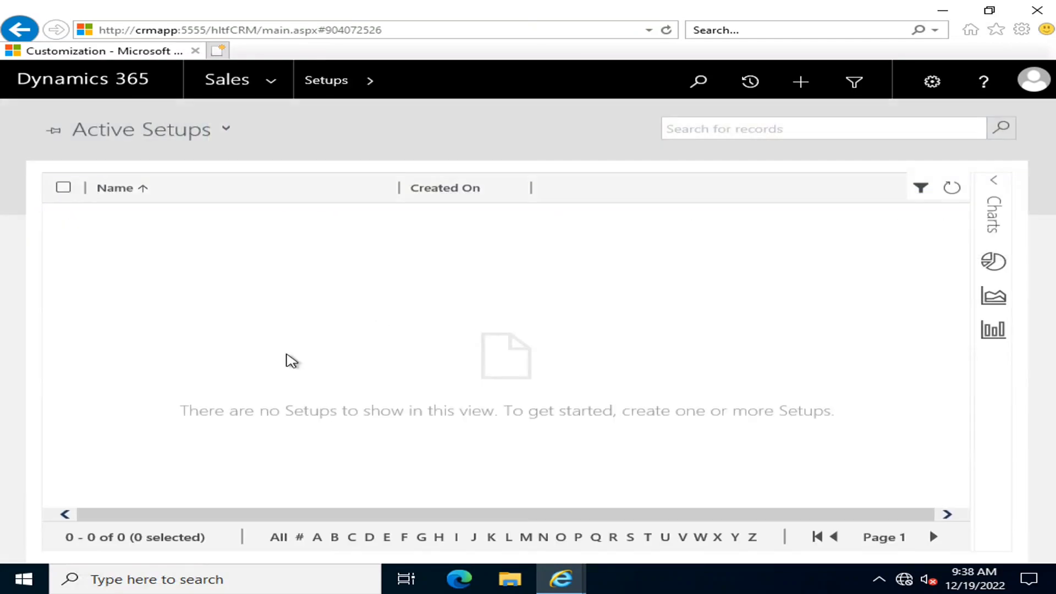
left_click(50, 113)
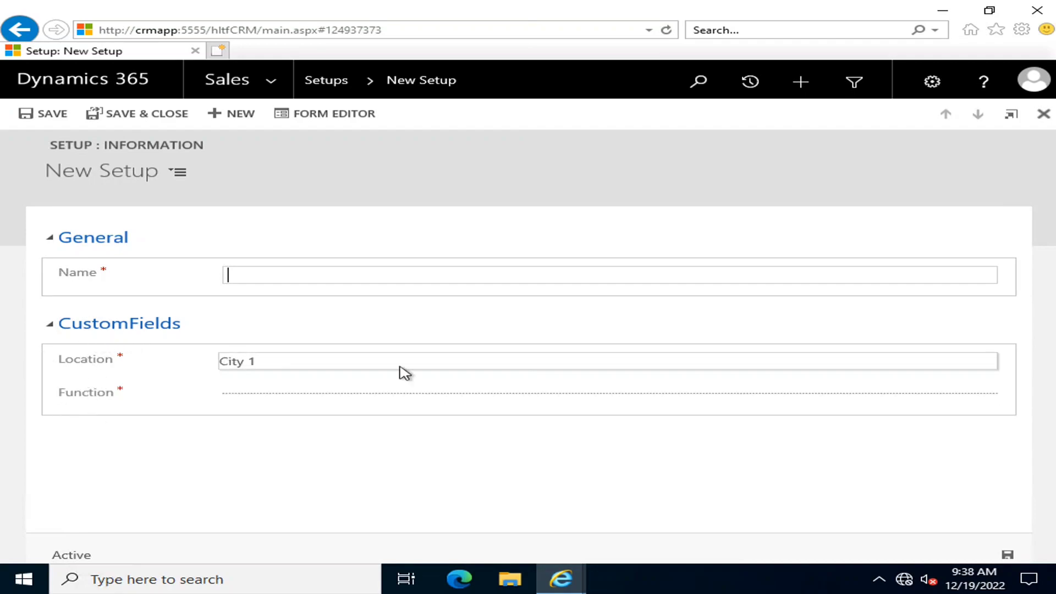
Keep City 1 as the new Setup record's Location and choose Production as its Function
left_click(718, 367)
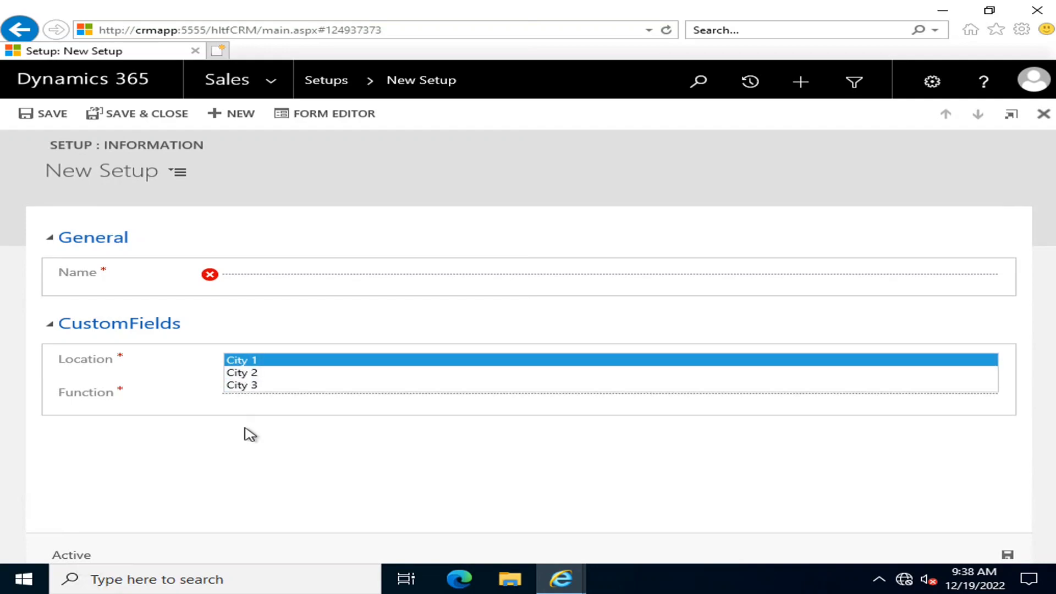
left_click(250, 465)
left_click(251, 392)
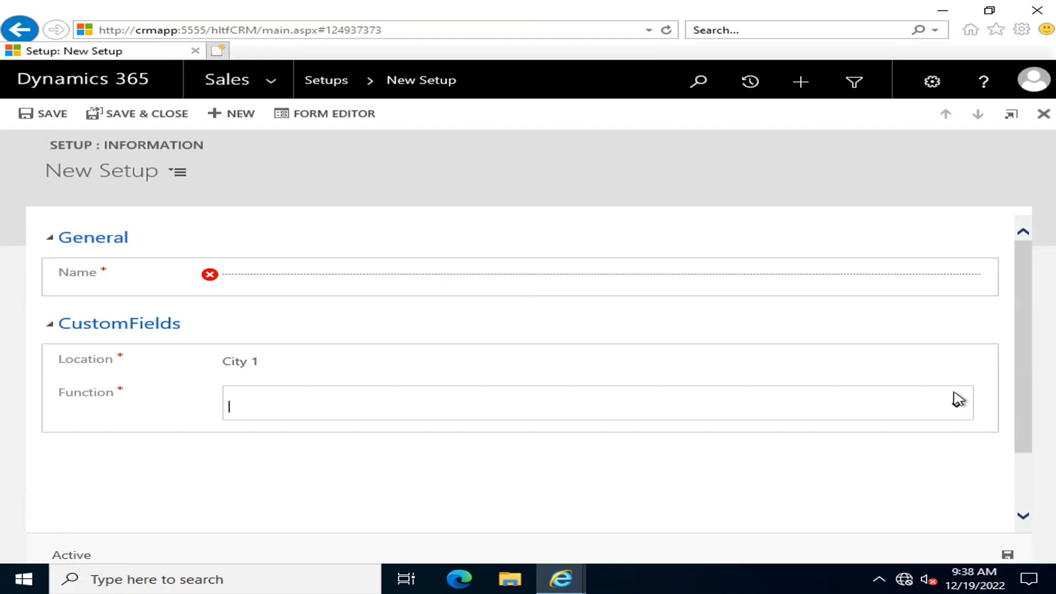
left_click(216, 449)
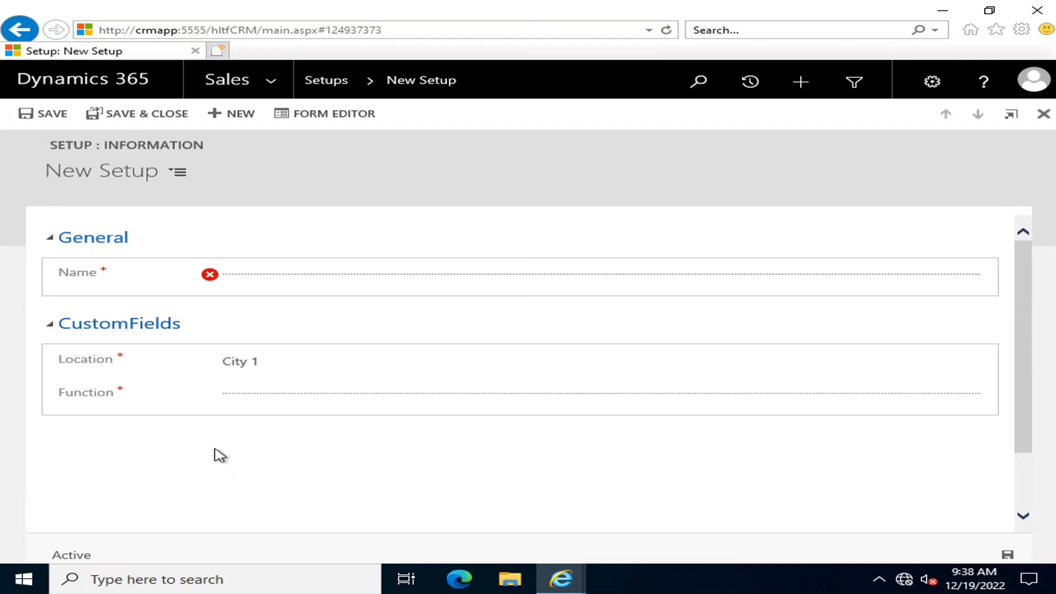
left_click(239, 396)
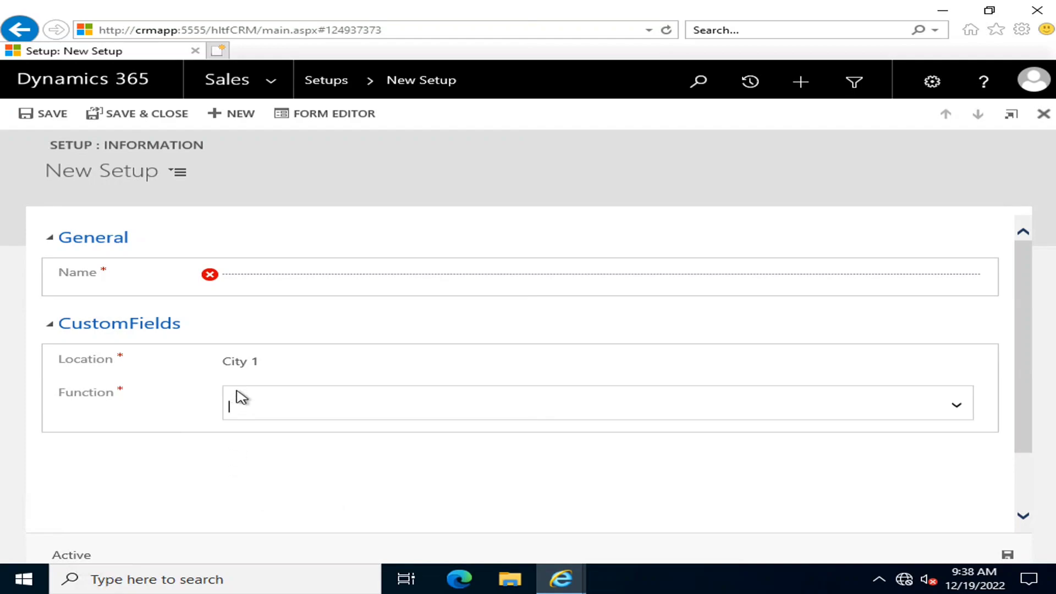
type("P")
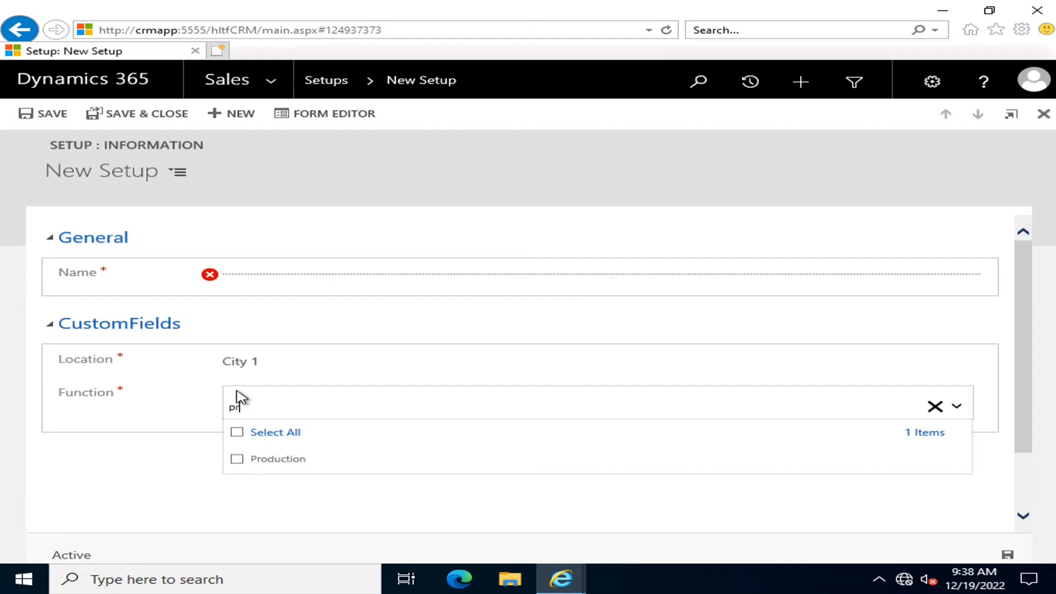
type("r")
left_click(247, 467)
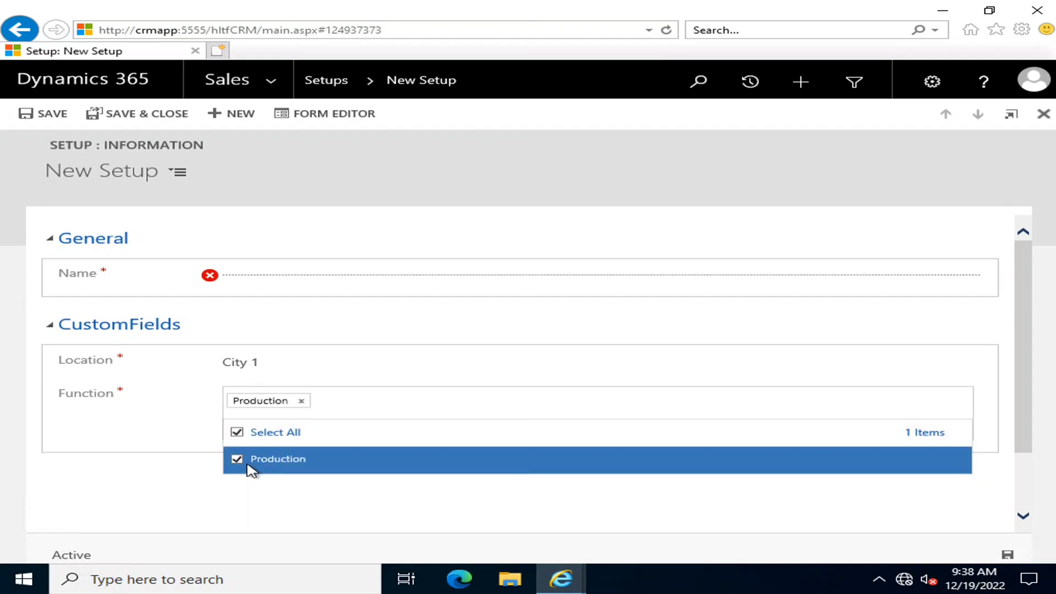
left_click(252, 492)
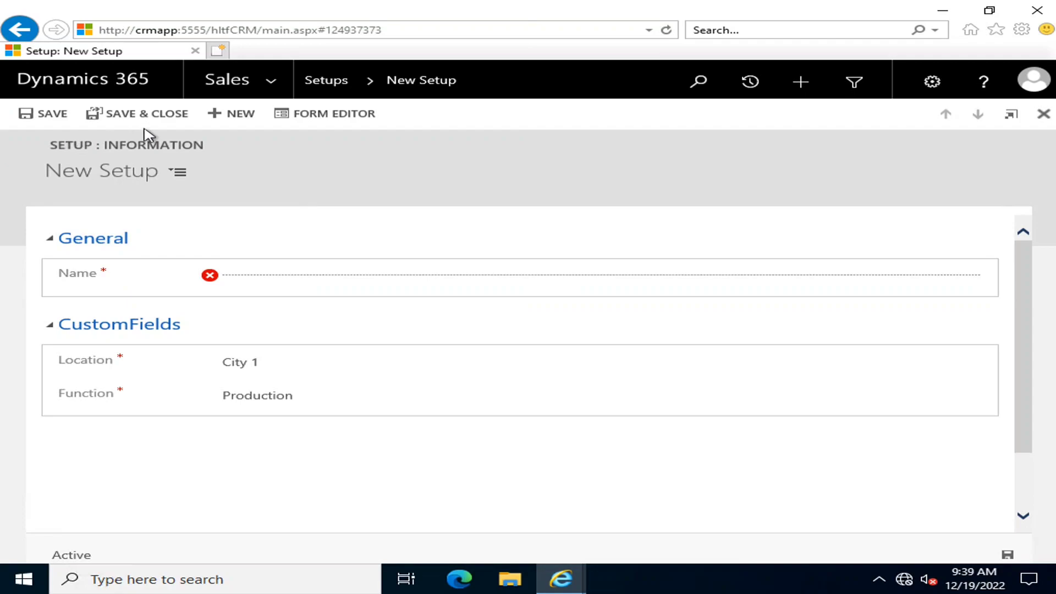
Name the new record Setup No 1, save it and return to the Active Setups list
left_click(262, 274)
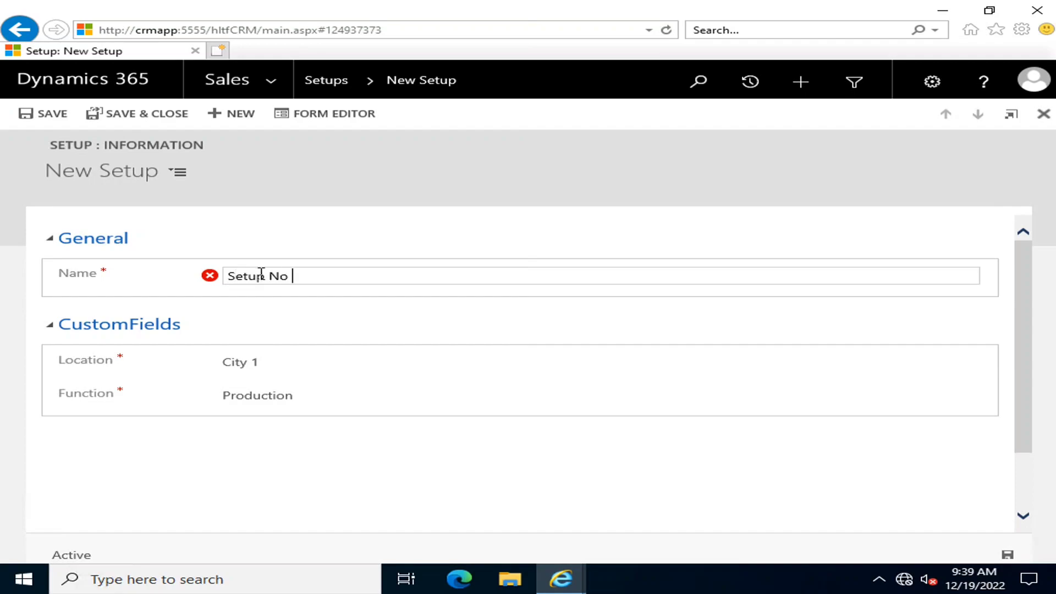
left_click(271, 308)
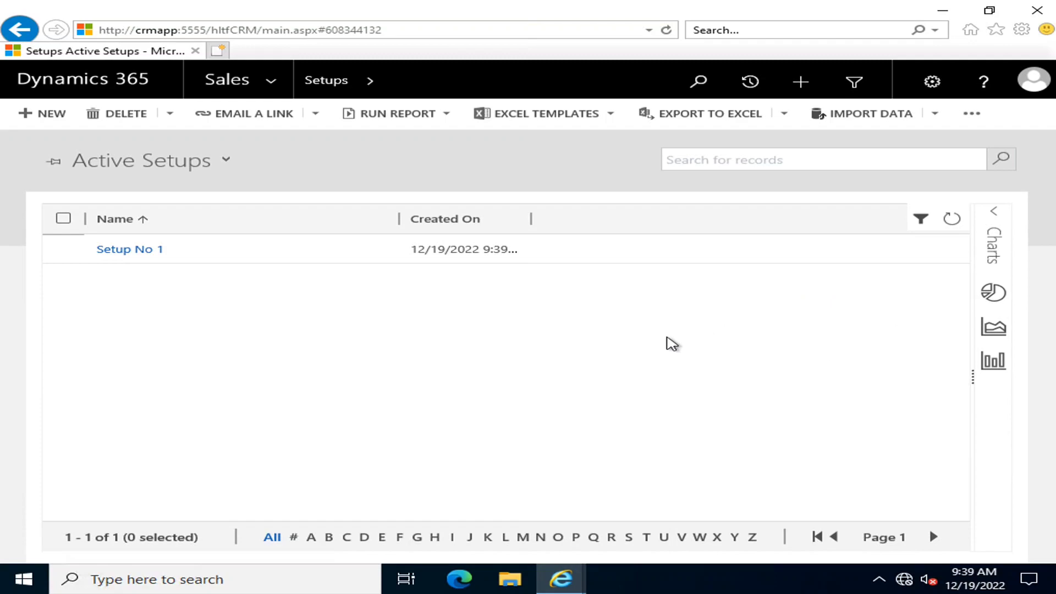
Review the available views of the Setups list and the Location and Function values of the Setup No 1 record
left_click(227, 160)
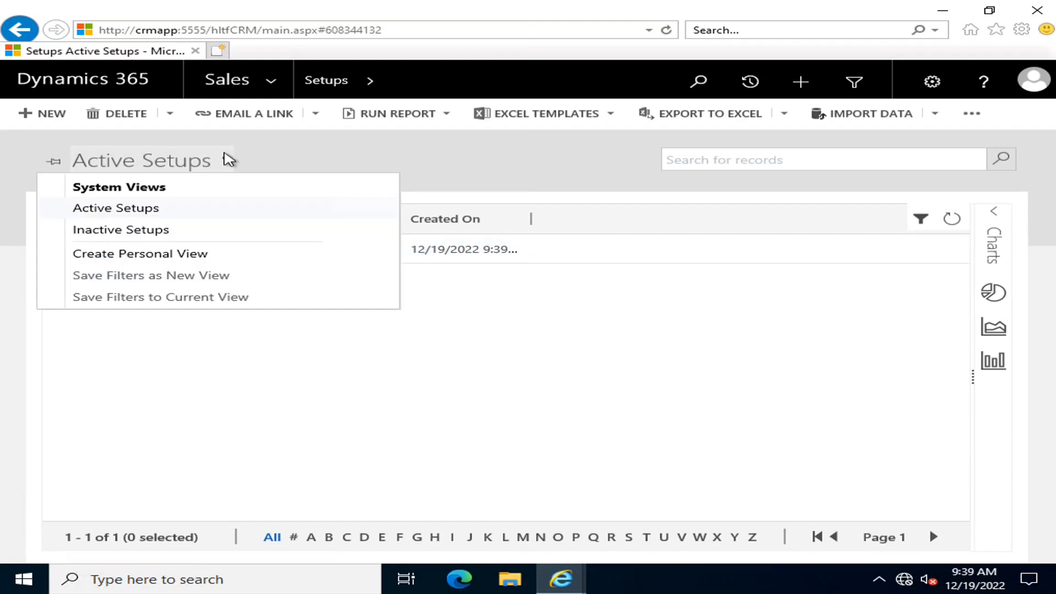
left_click(188, 390)
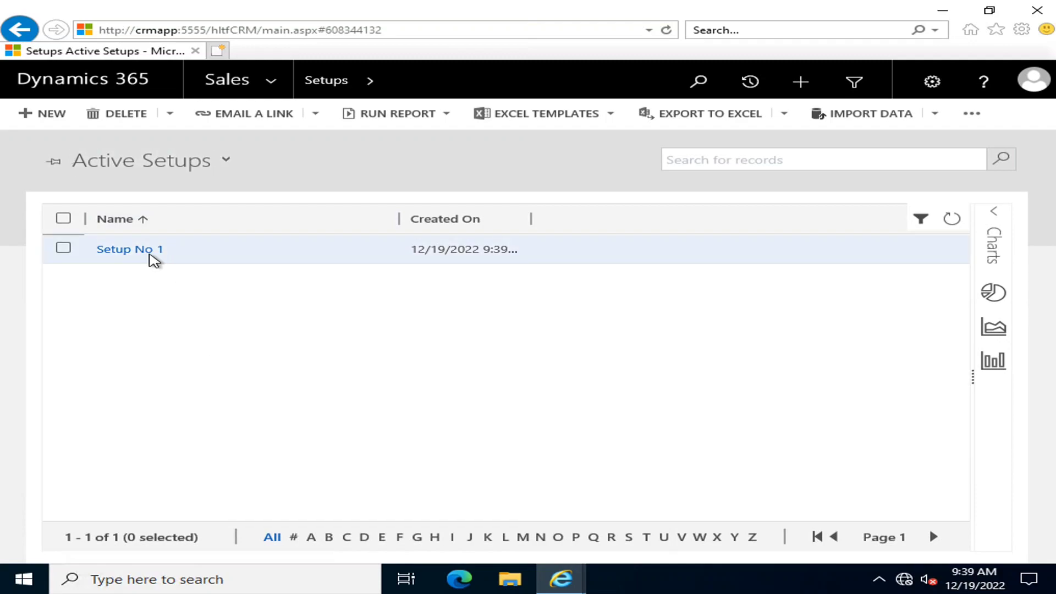
left_click(131, 251)
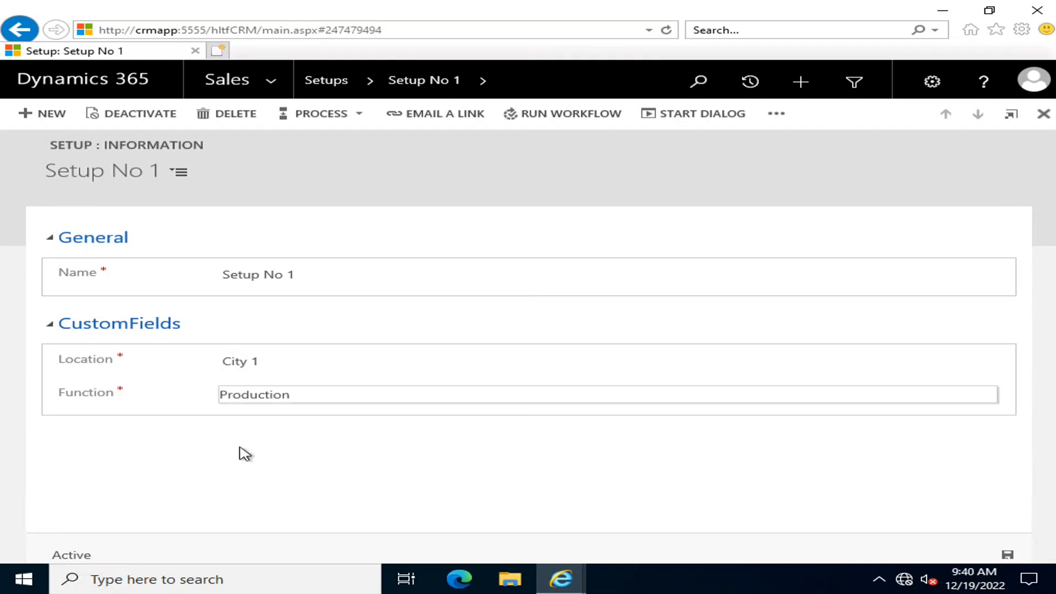
left_click(20, 30)
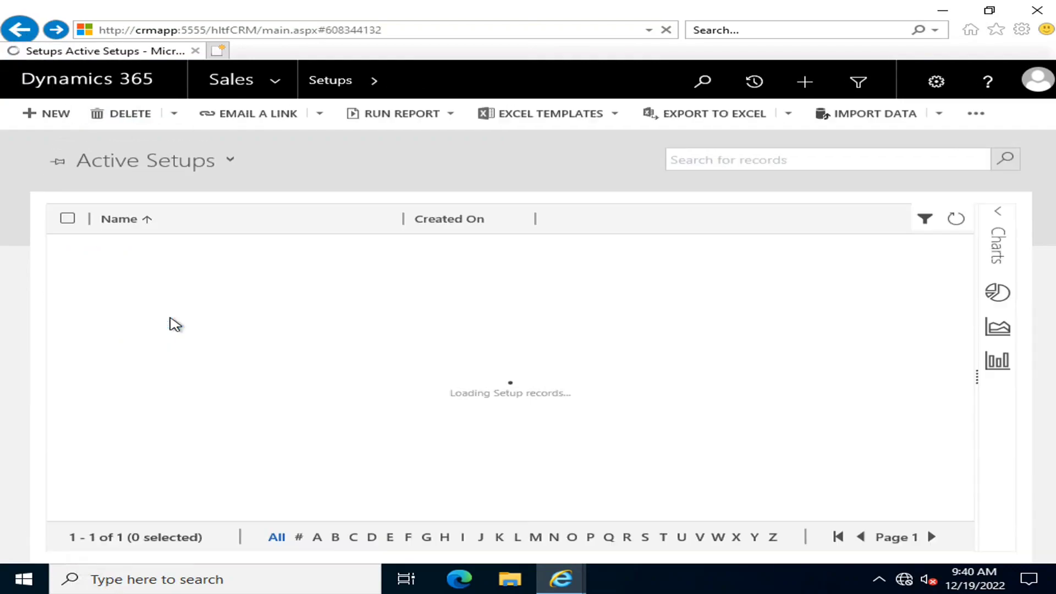
left_click(129, 250)
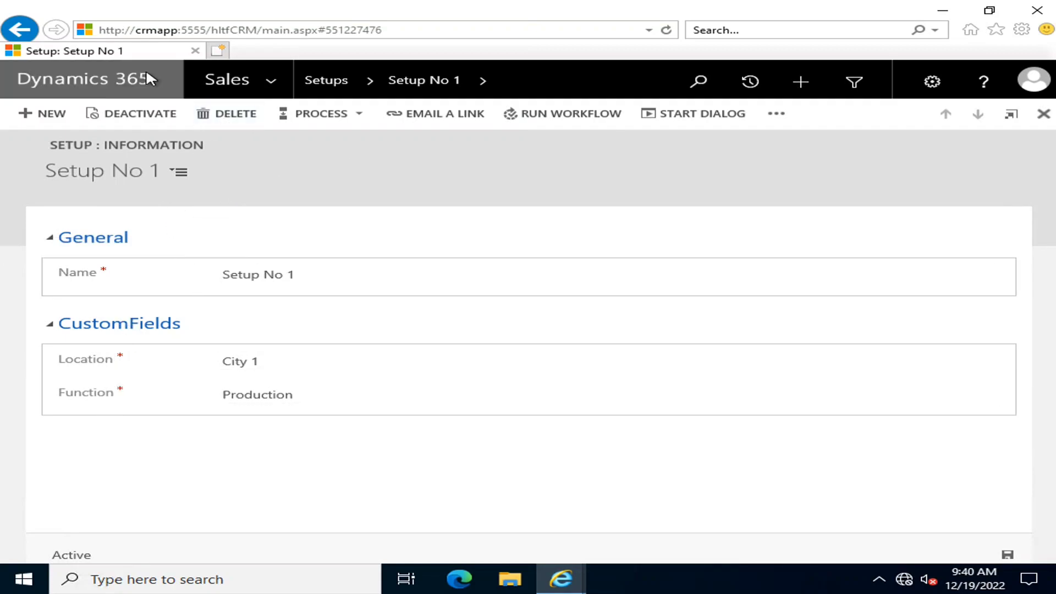
left_click(20, 30)
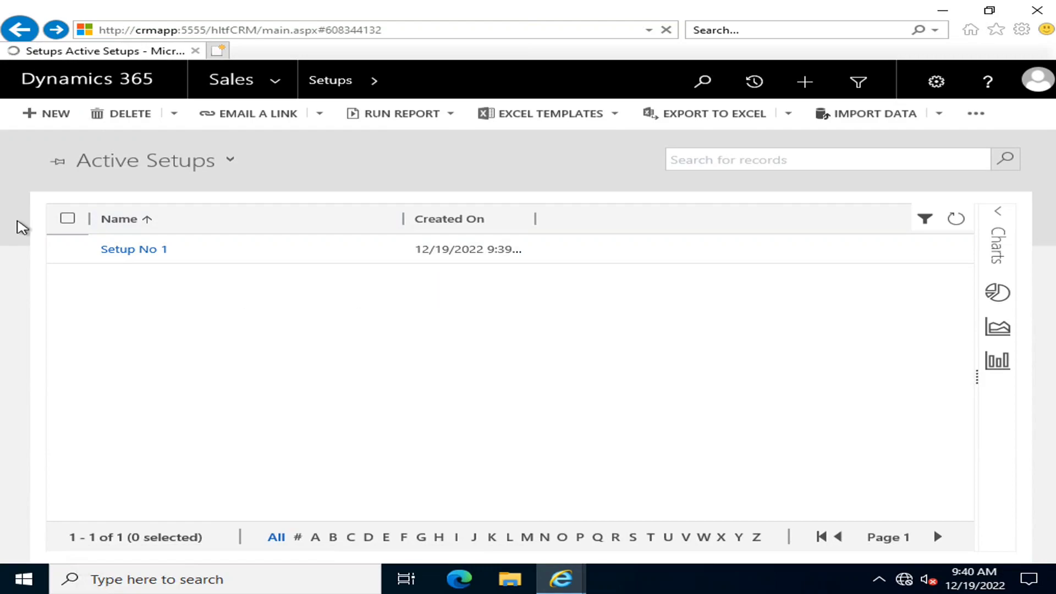
left_click(229, 160)
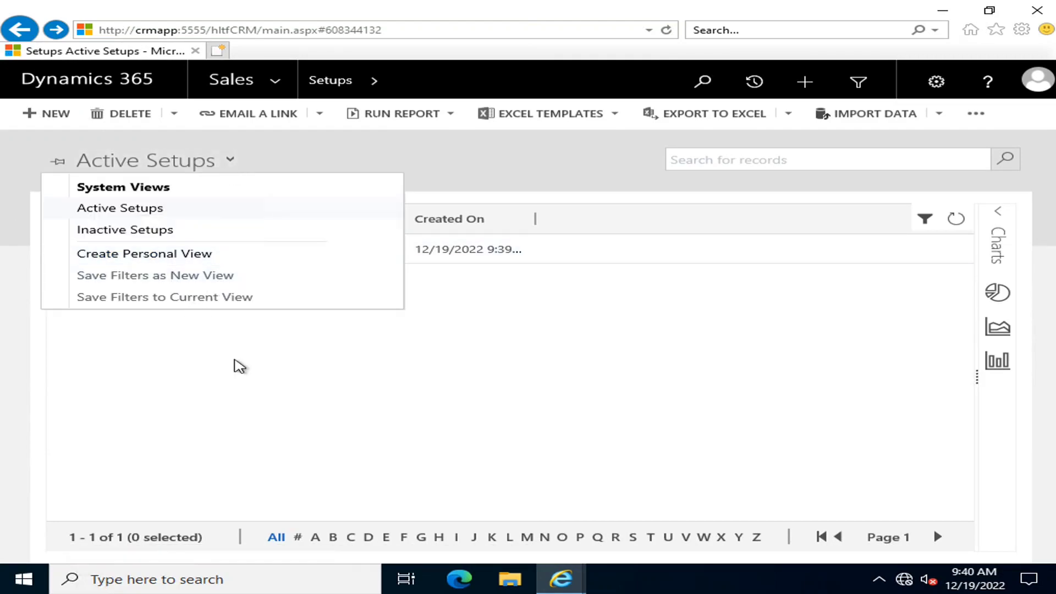
left_click(250, 384)
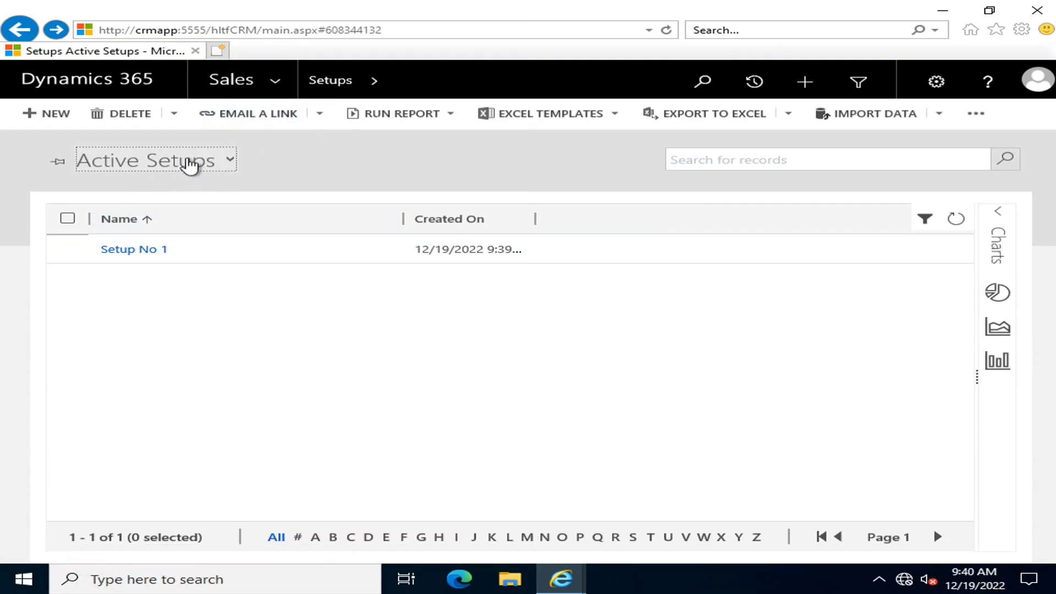
Open the Default Solution from the Customizations area of Settings to customize the system
left_click(282, 81)
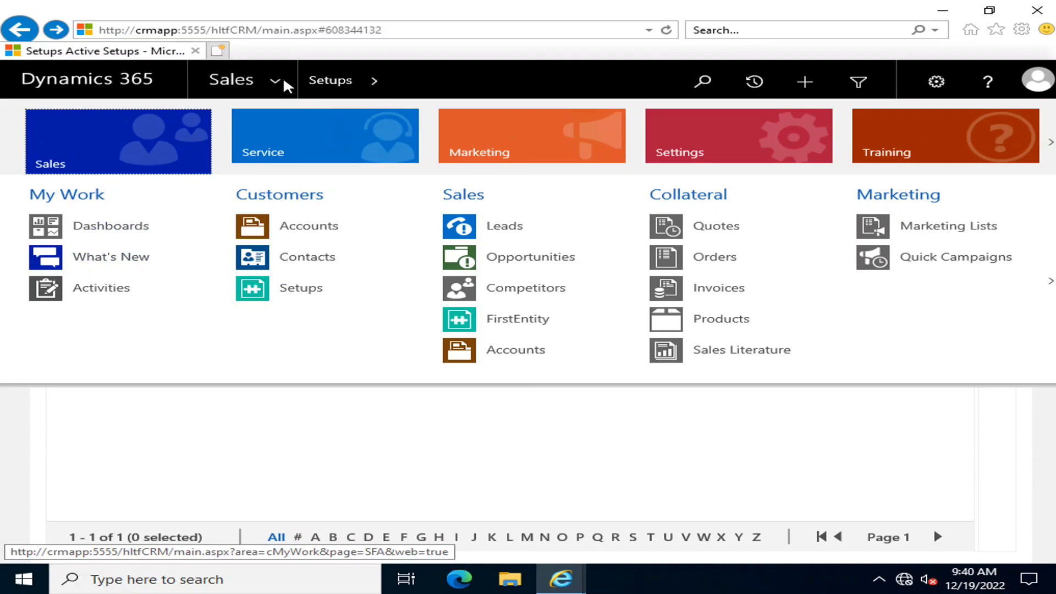
left_click(634, 164)
left_click(308, 226)
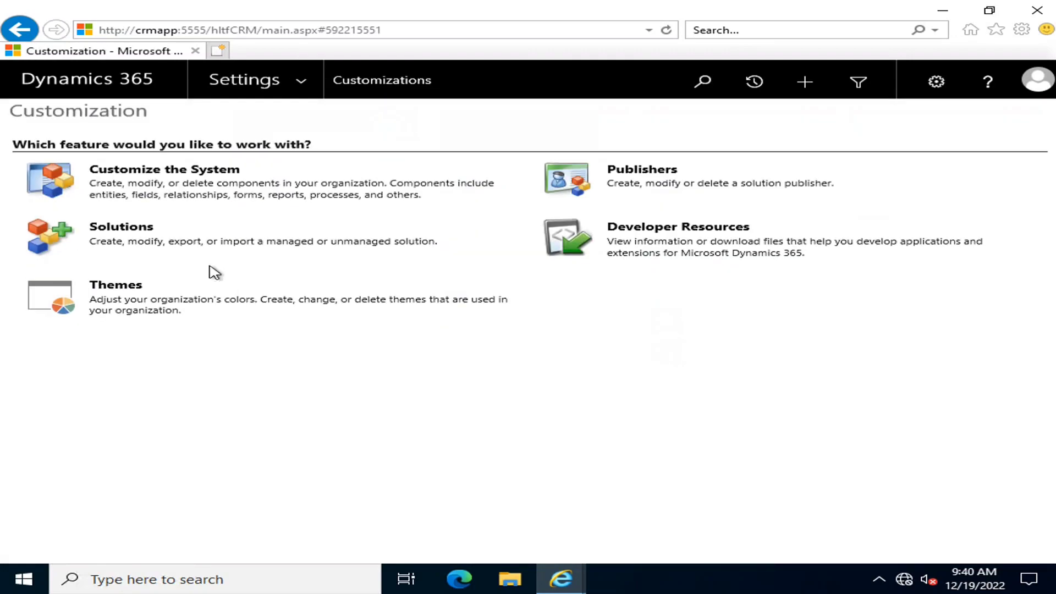
left_click(129, 171)
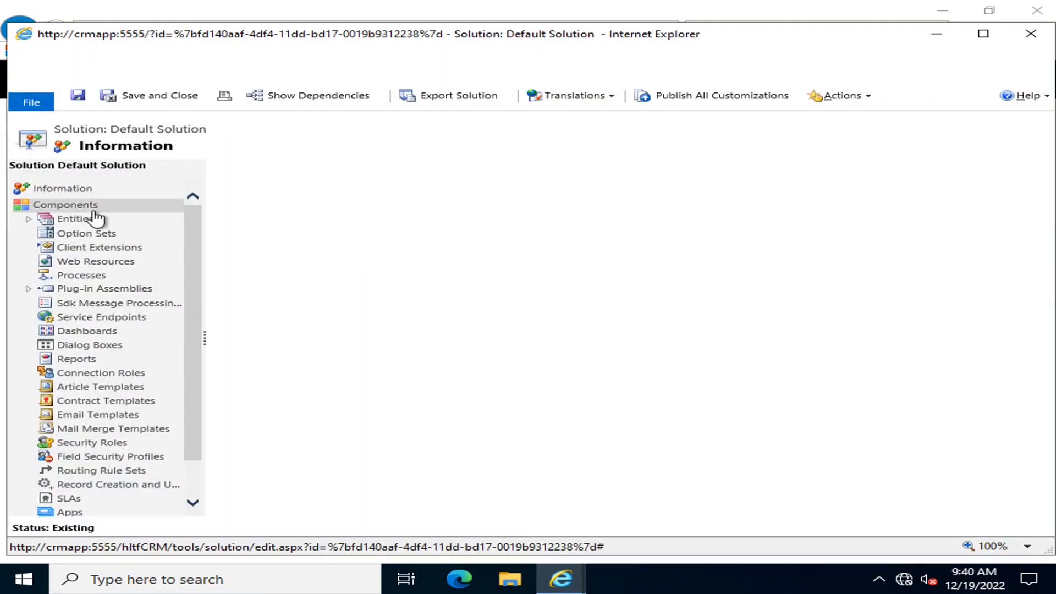
Filter the solution's entities to Custom, open the Setup entity and display its Views
left_click(93, 219)
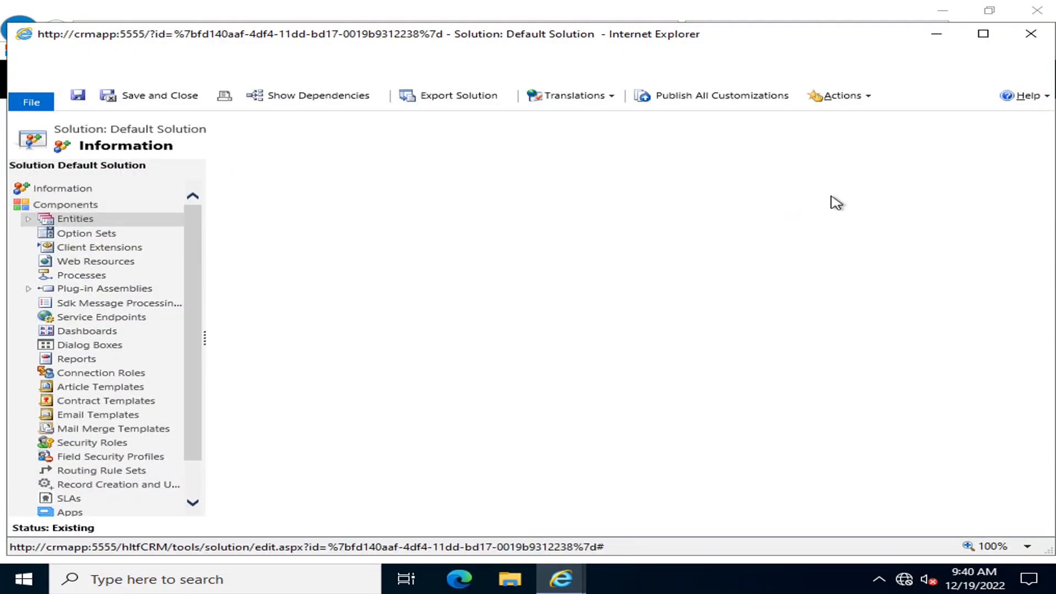
left_click(814, 174)
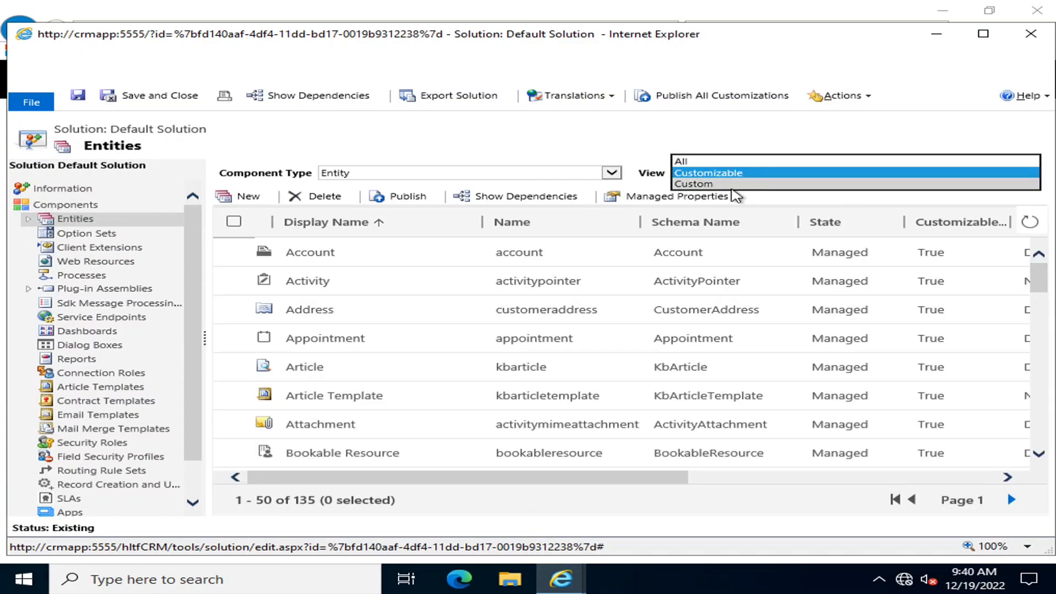
left_click(693, 183)
double_click(318, 456)
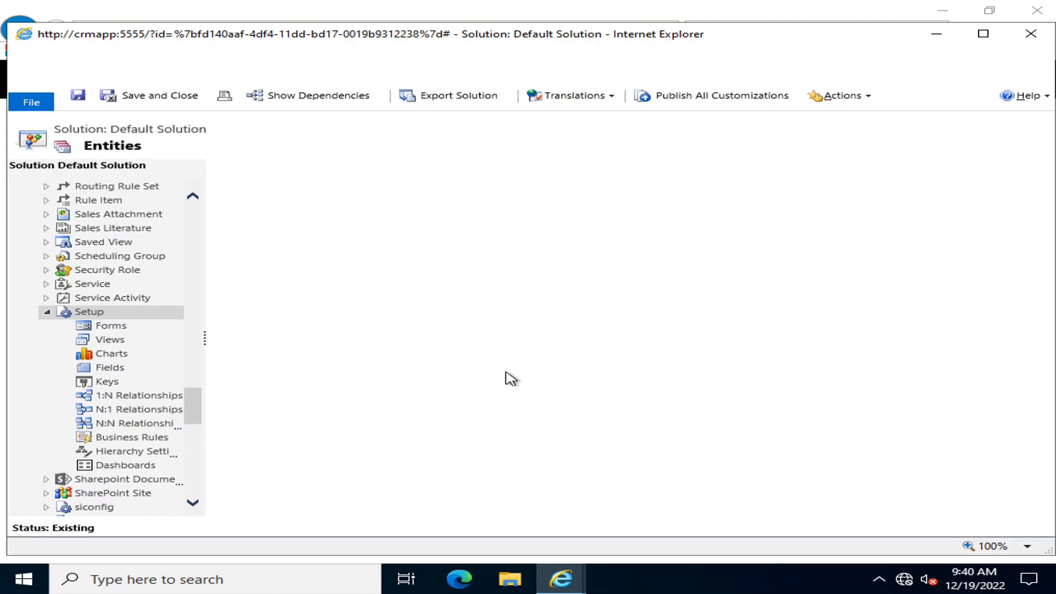
left_click(135, 326)
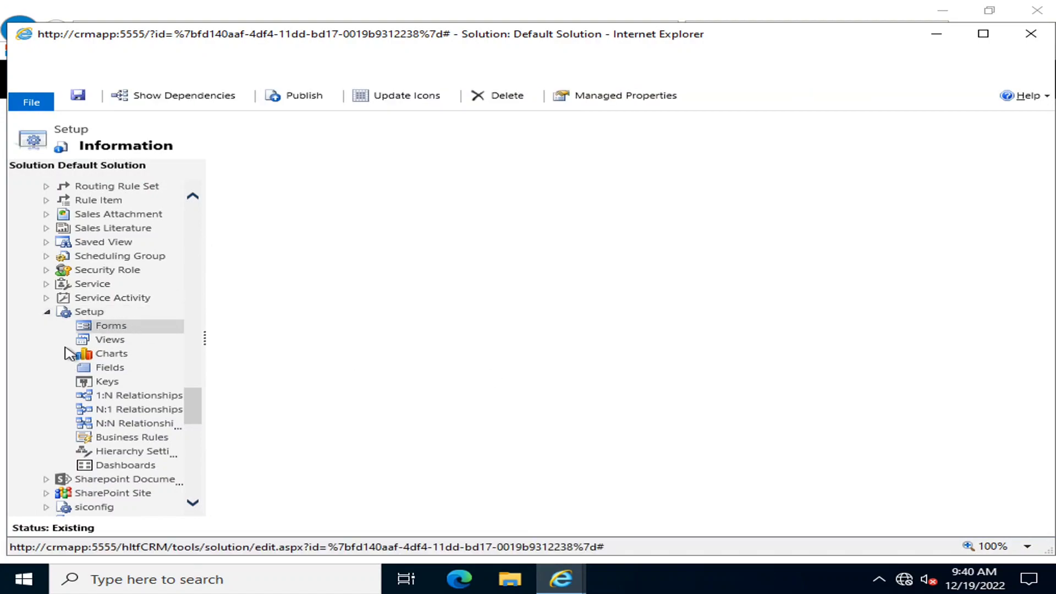
left_click(102, 340)
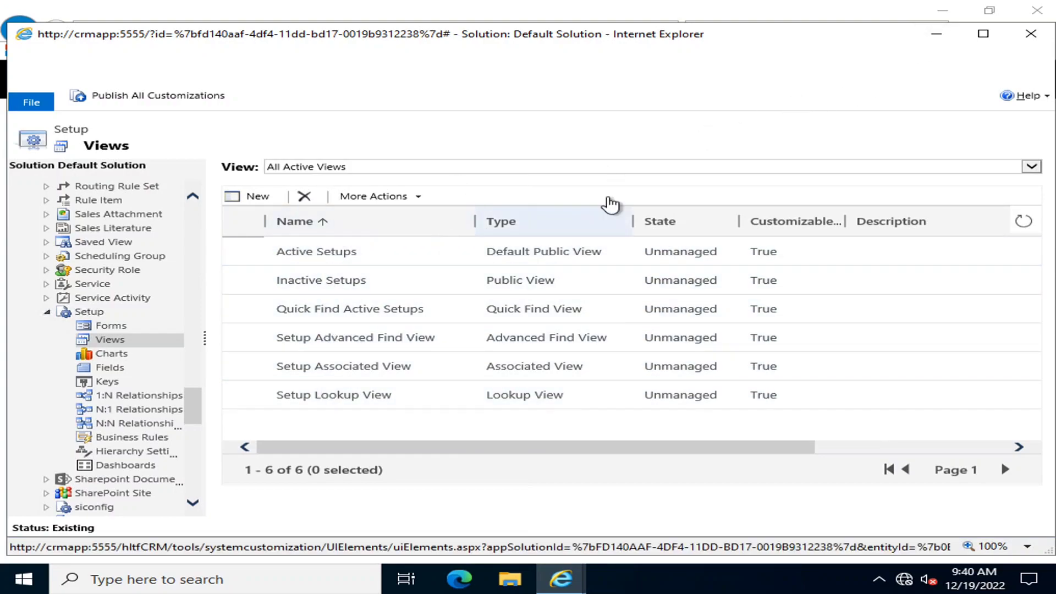
Return to the Setups entity in the Sales area and examine which system views its list offers
left_click(937, 33)
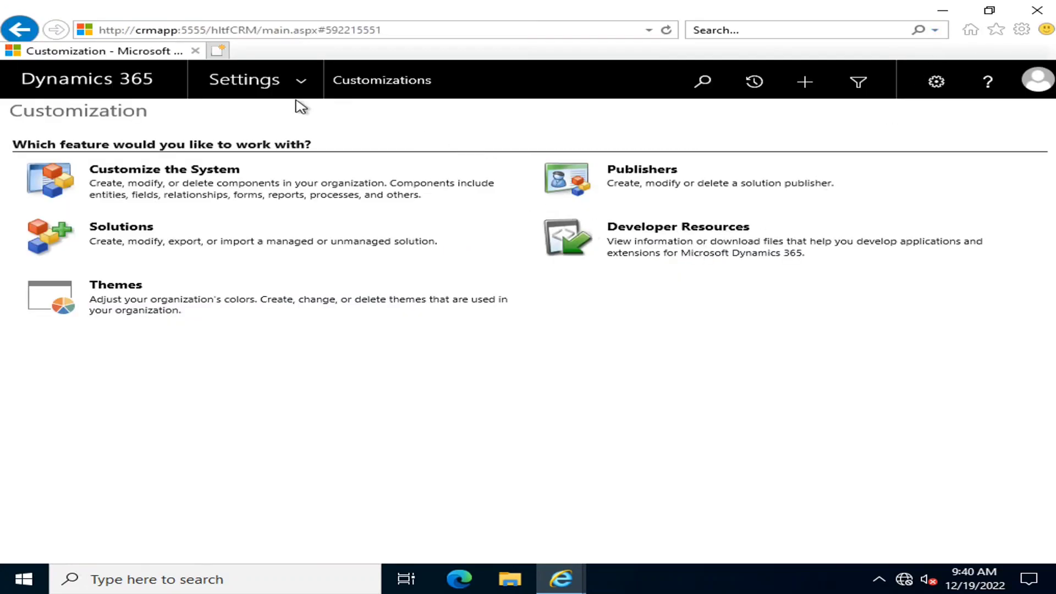
left_click(303, 84)
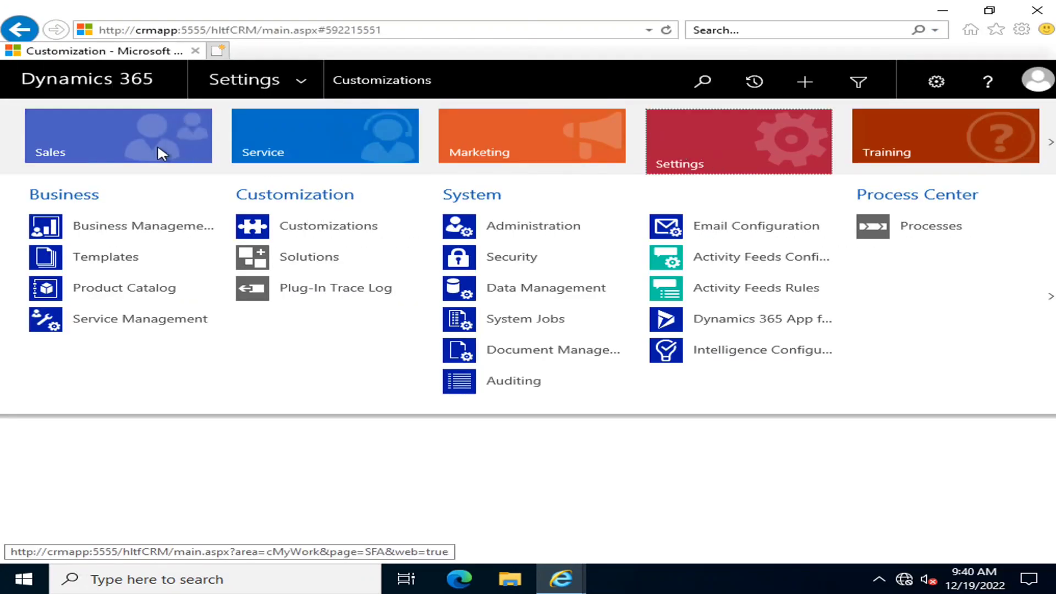
left_click(197, 158)
left_click(312, 289)
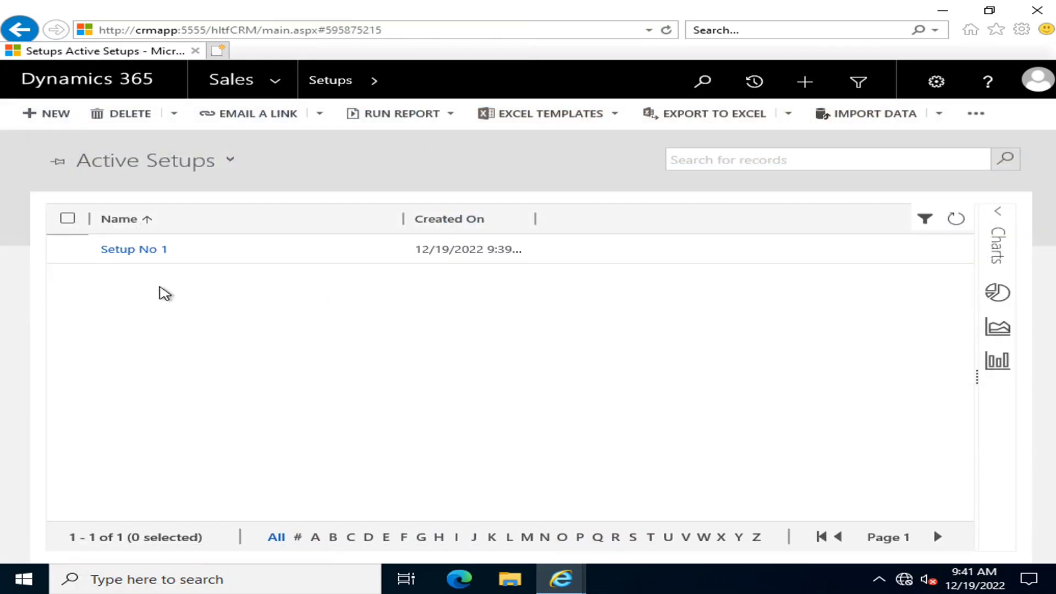
left_click(212, 165)
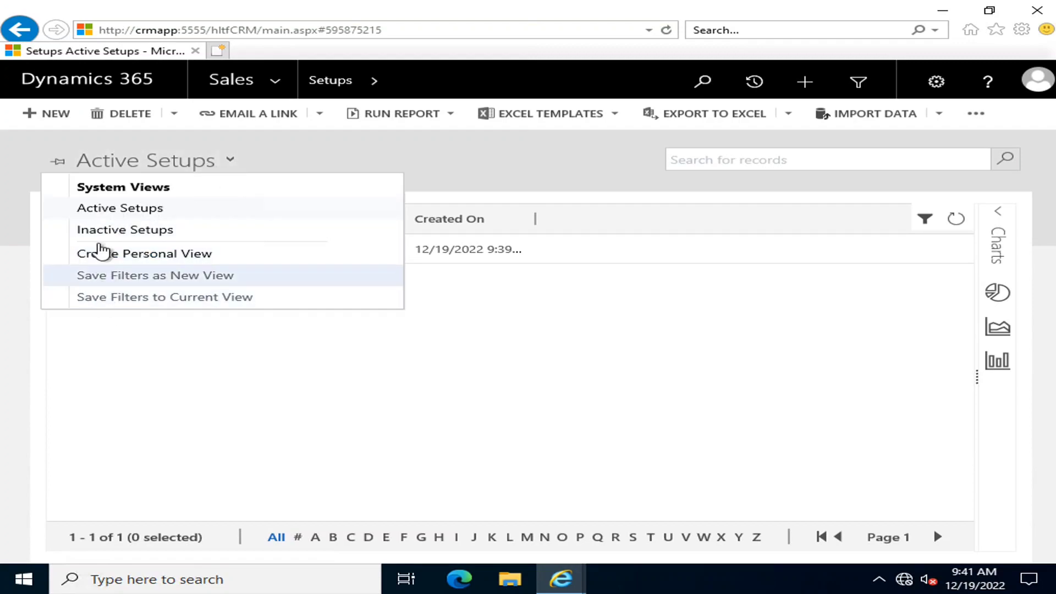
left_click(649, 451)
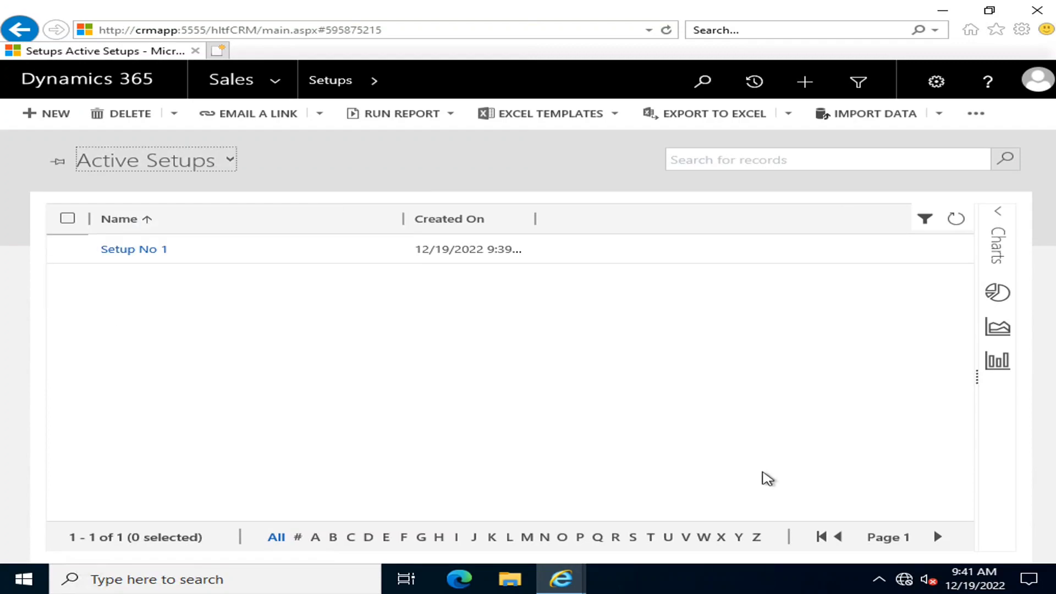
left_click(943, 10)
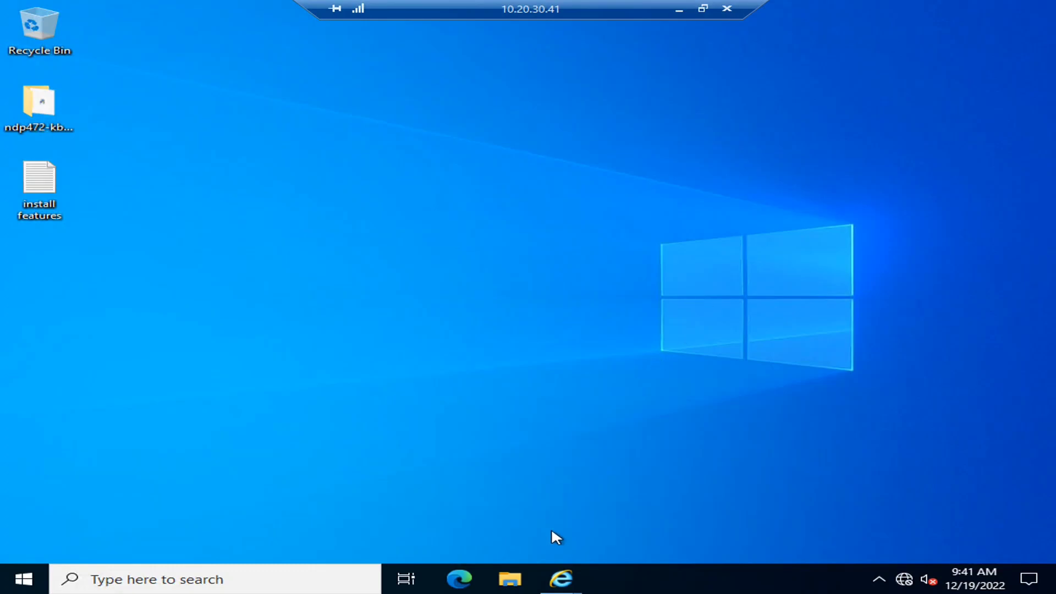
Switch back to the Default Solution window and open the Setup entity's Active Setups view for editing
mouse_move(561, 579)
left_click(667, 488)
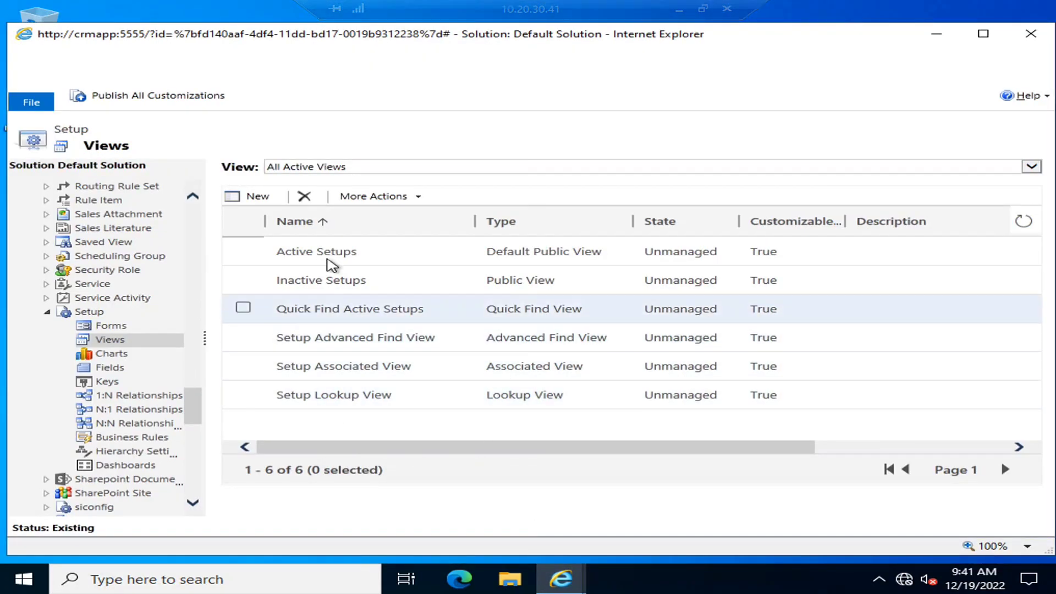
left_click(162, 325)
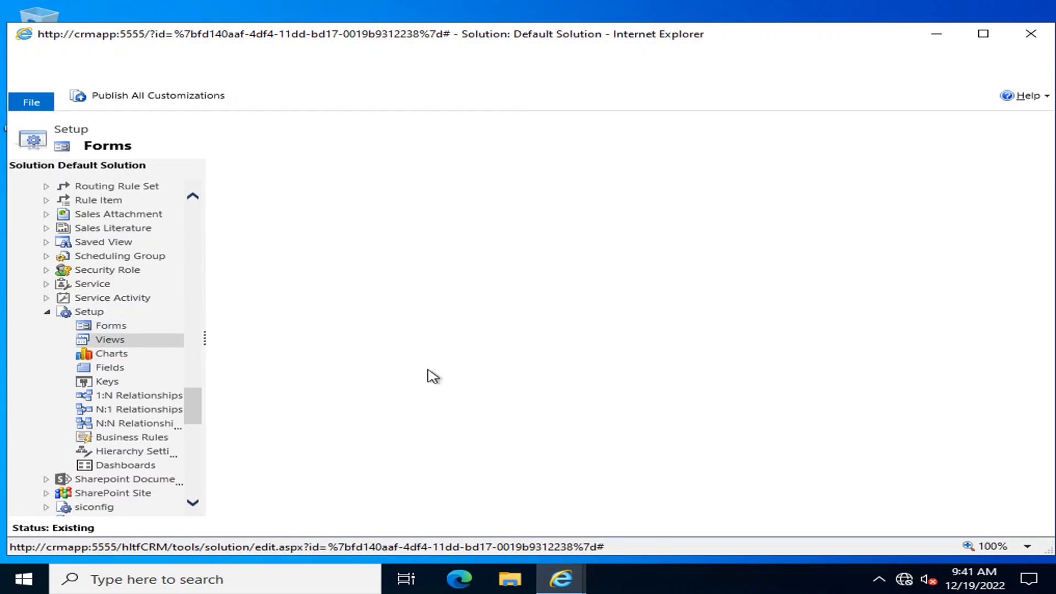
left_click(242, 251)
double_click(363, 254)
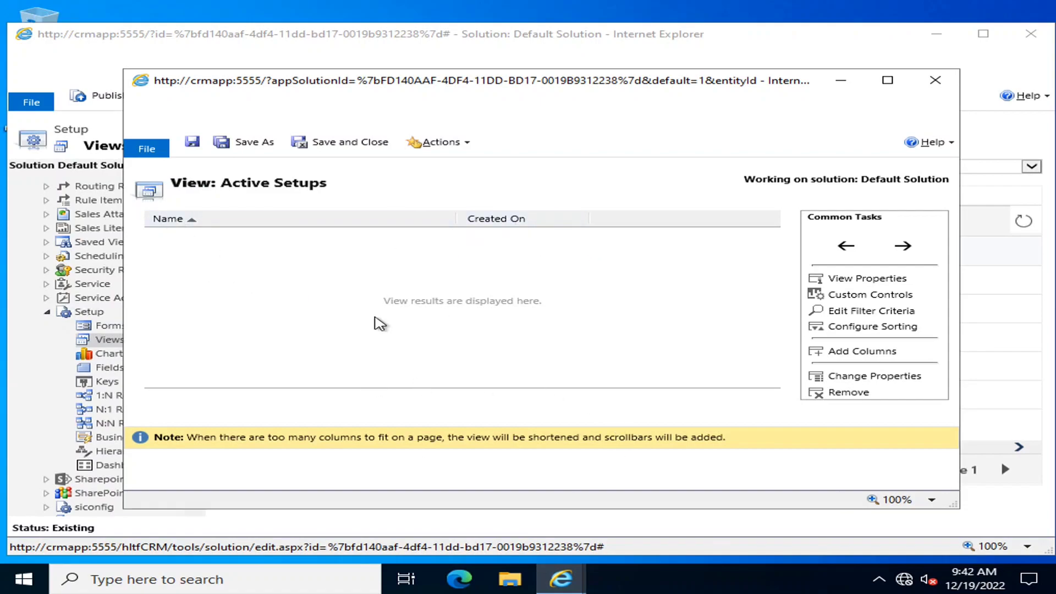
Compare the columns of the Active Setups record list with those in the view editor
mouse_move(561, 579)
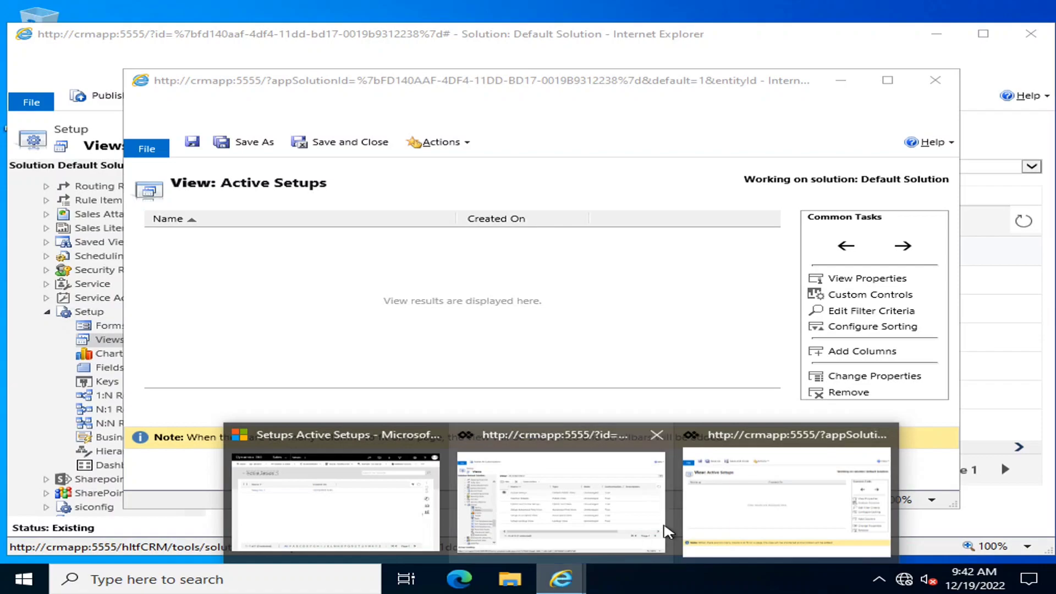
left_click(358, 496)
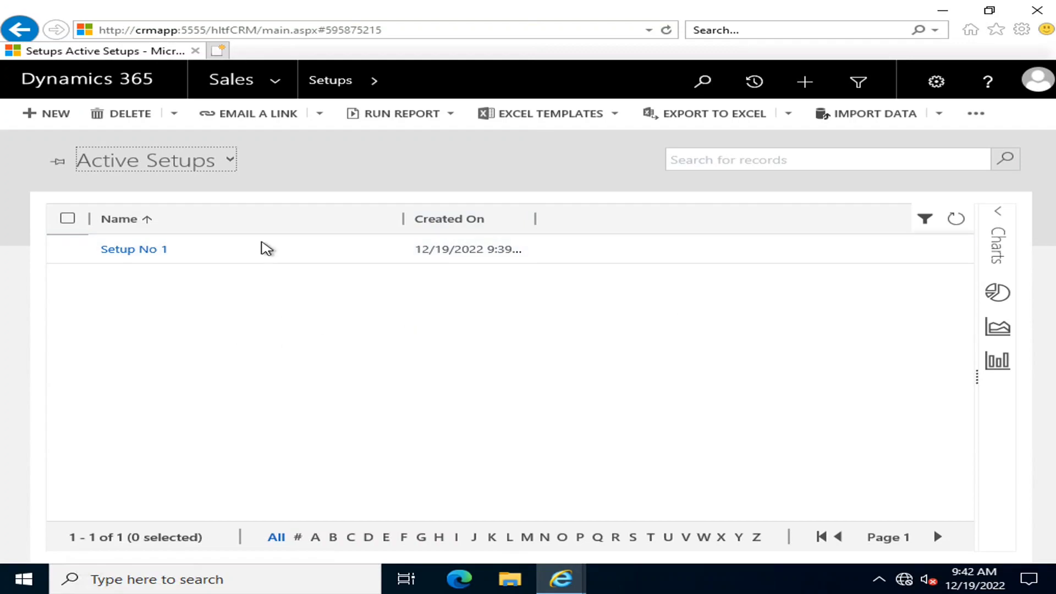
left_click(942, 9)
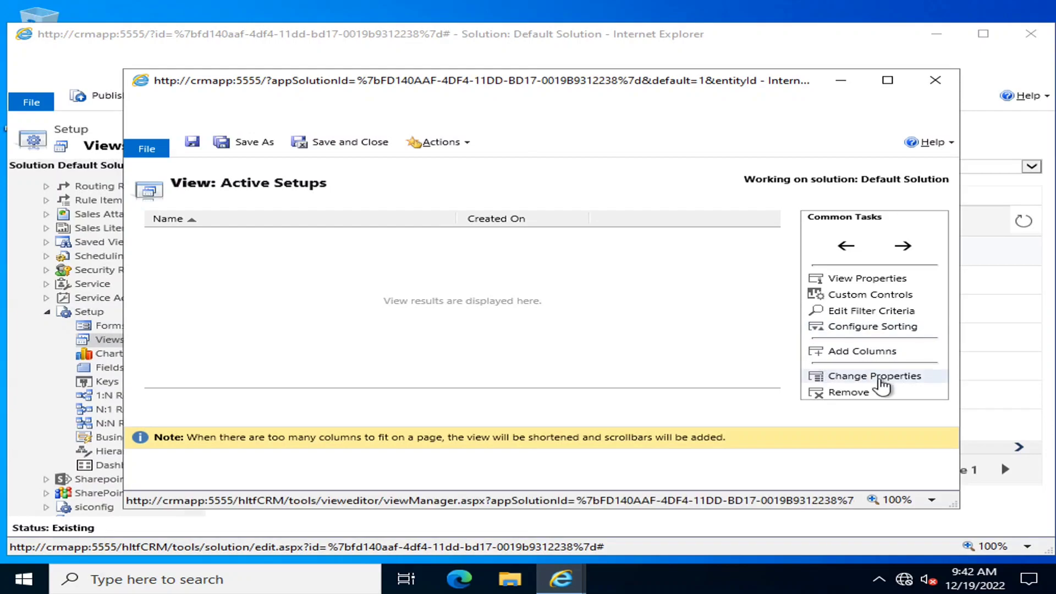
Add the Function and Location columns to the Active Setups view
left_click(811, 352)
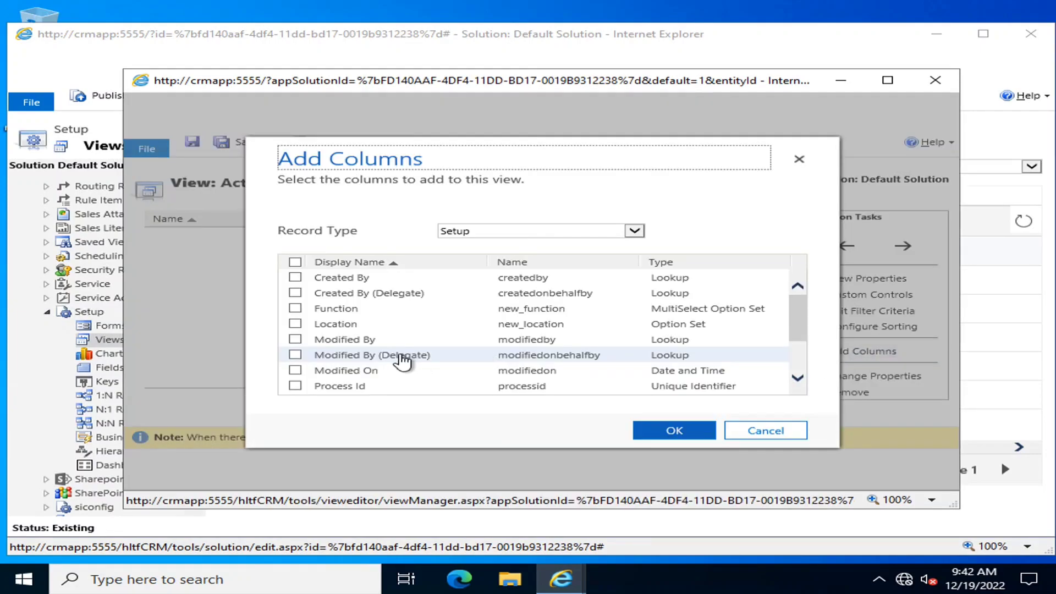
scroll(403, 361, "down", 2)
scroll(404, 362, "up", 2)
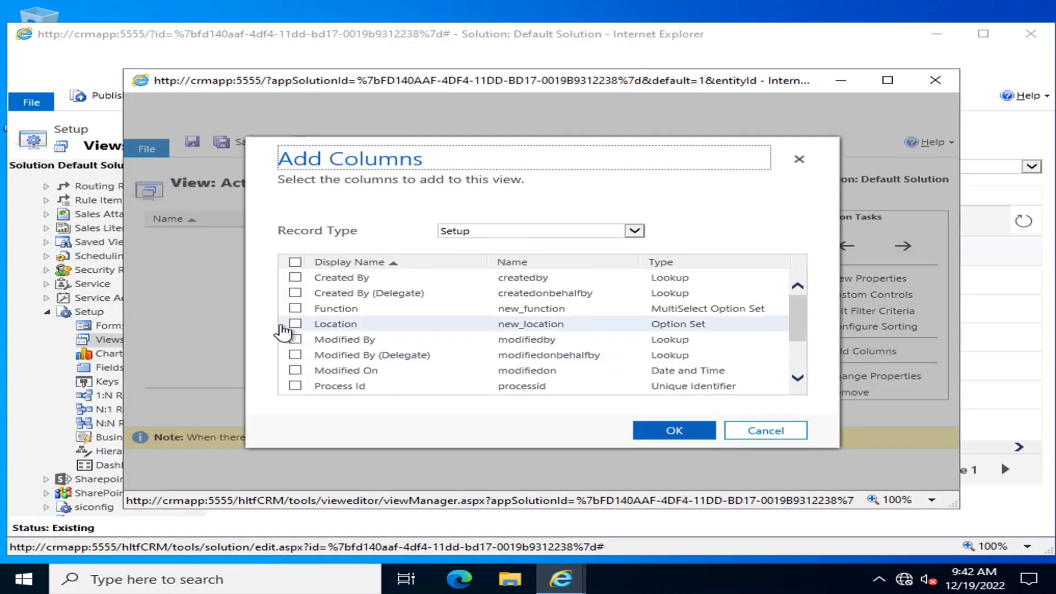
left_click(295, 308)
left_click(295, 324)
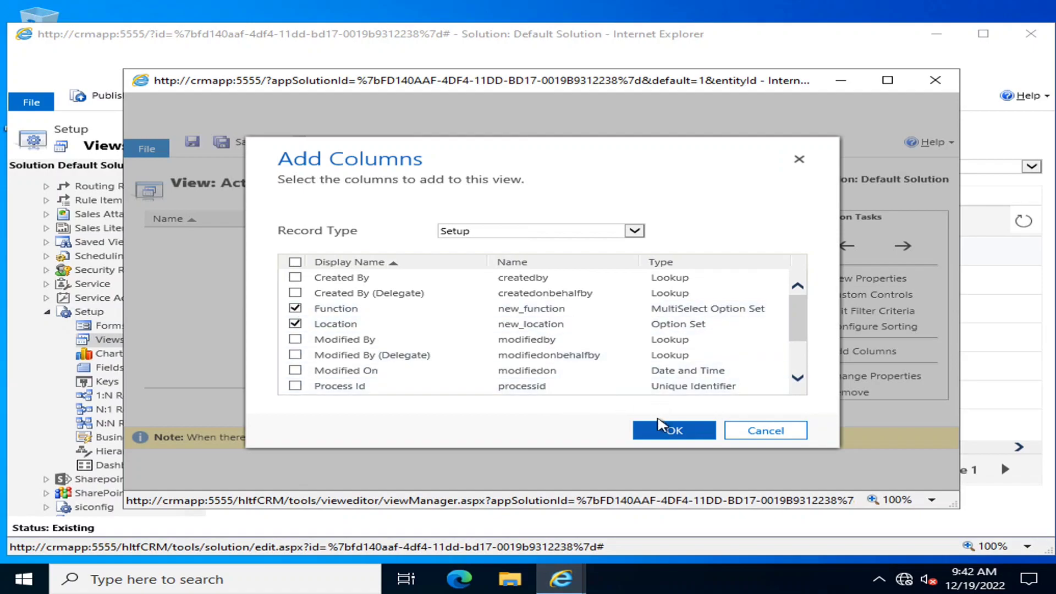
left_click(675, 430)
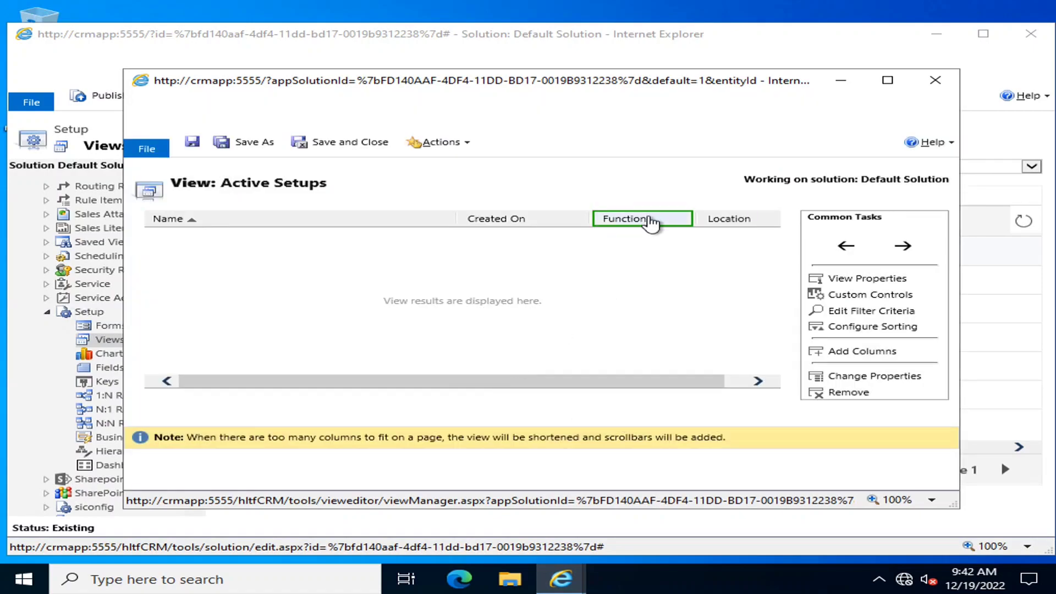
Reorder the Active Setups view columns as Name, Location, Function, Created On
left_click_drag(730, 222, 421, 220)
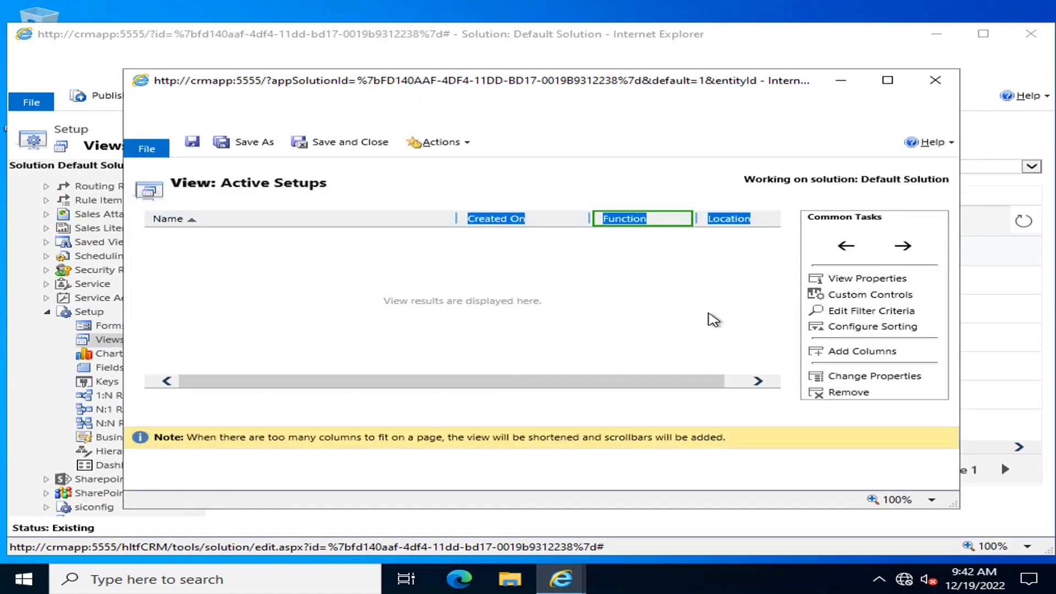
left_click(704, 306)
left_click(731, 220)
left_click(845, 251)
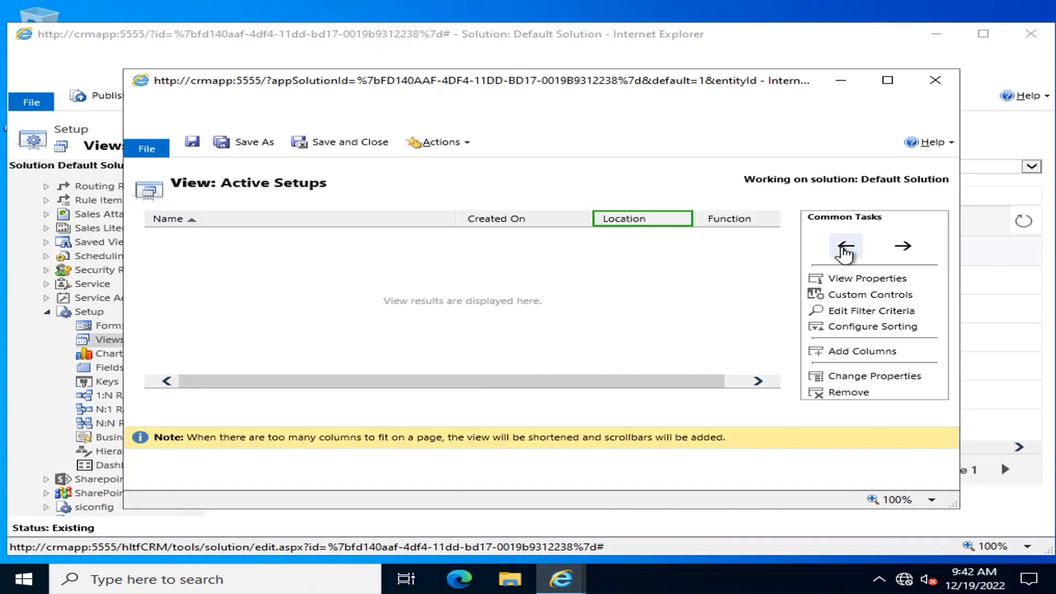
left_click(844, 251)
left_click(750, 219)
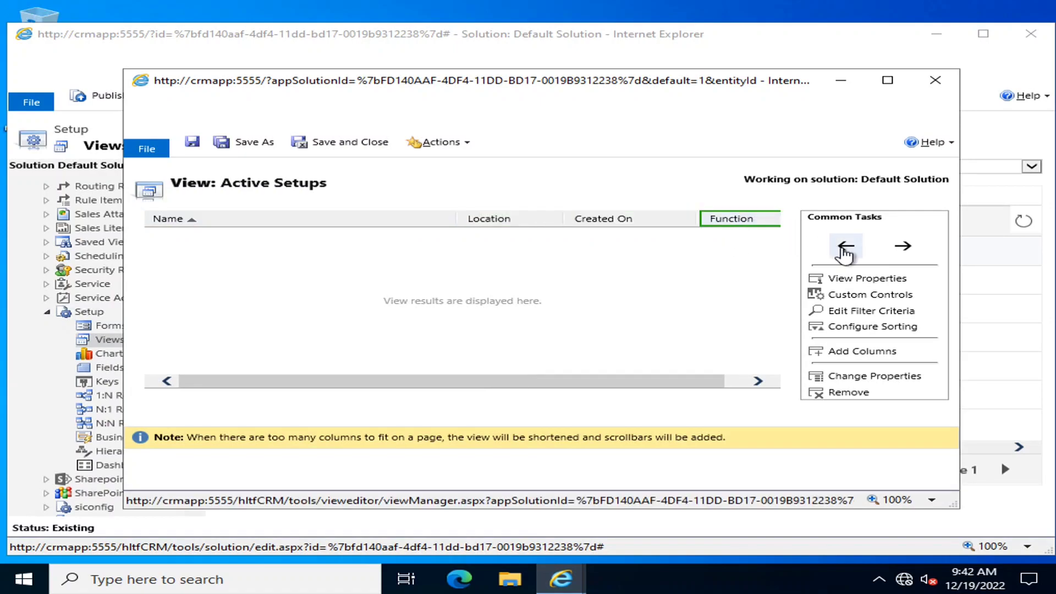
left_click(844, 247)
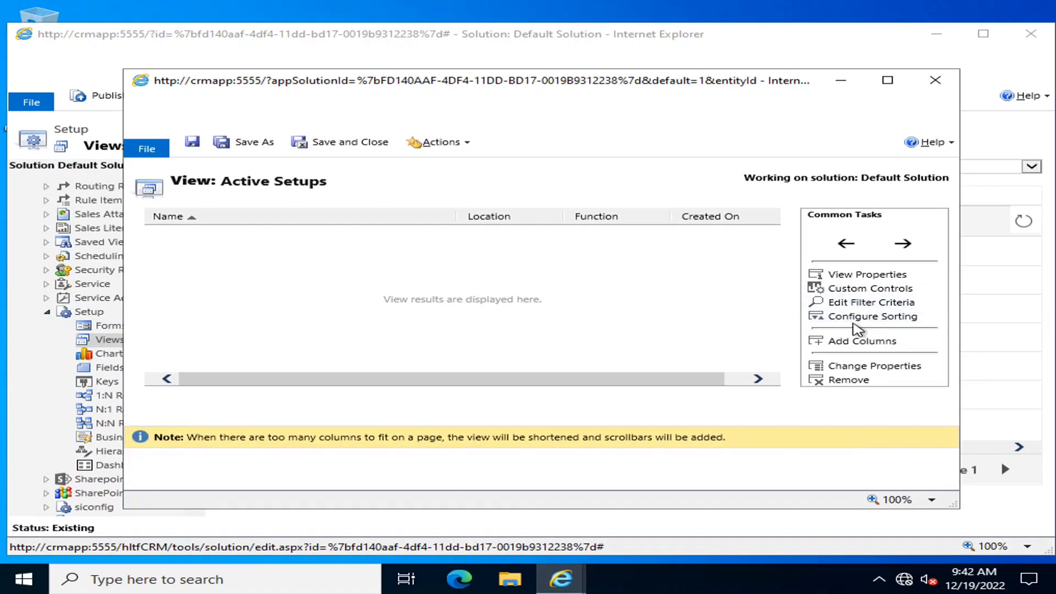
Examine the filter criteria of the Active Setups view and the fields available for a new condition, leaving the filter unchanged
left_click(828, 304)
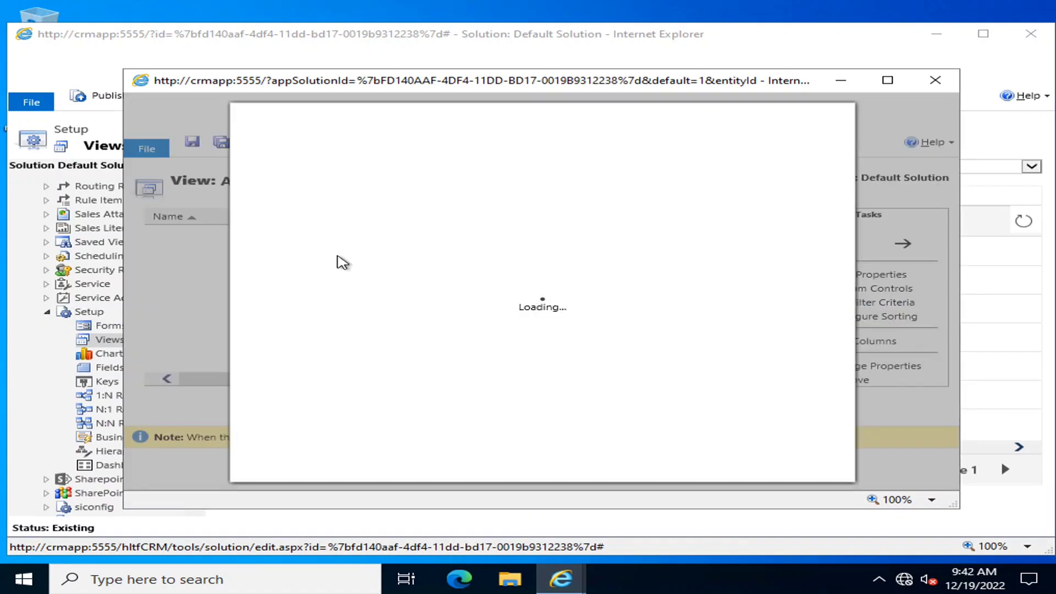
left_click(277, 242)
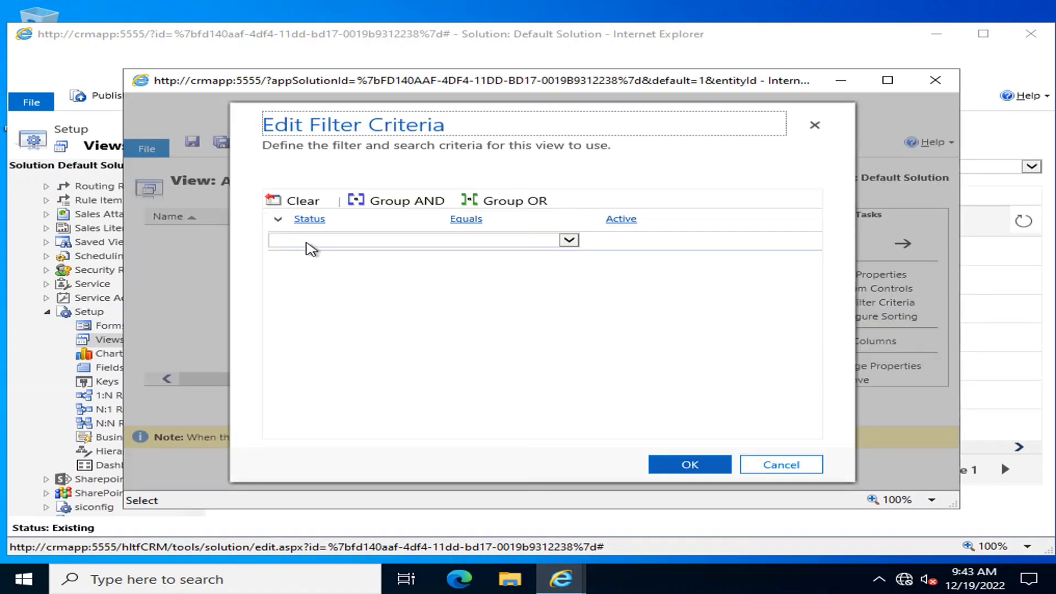
left_click(338, 246)
left_click(615, 301)
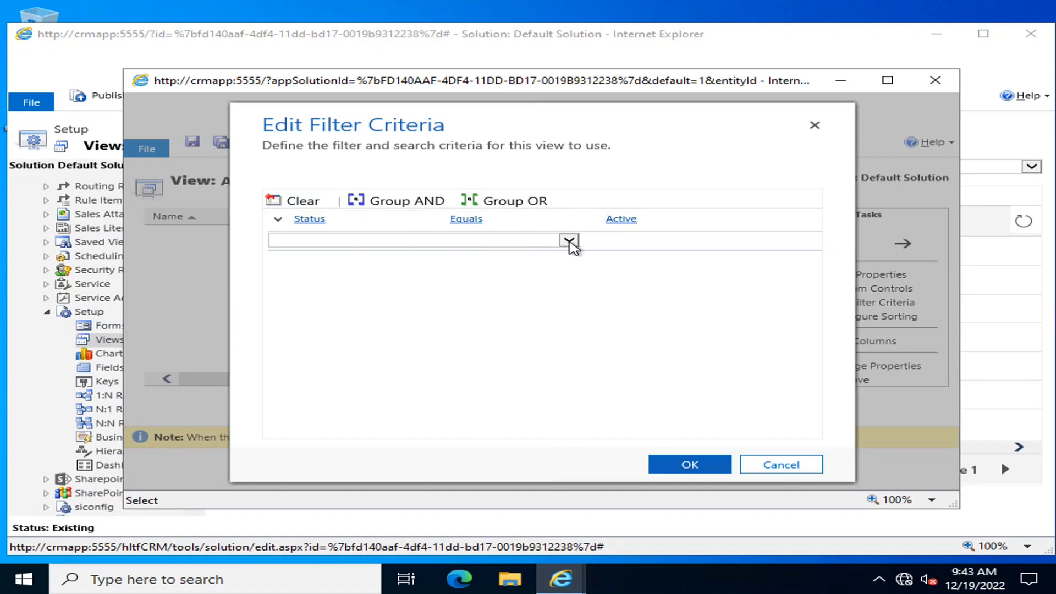
left_click(569, 241)
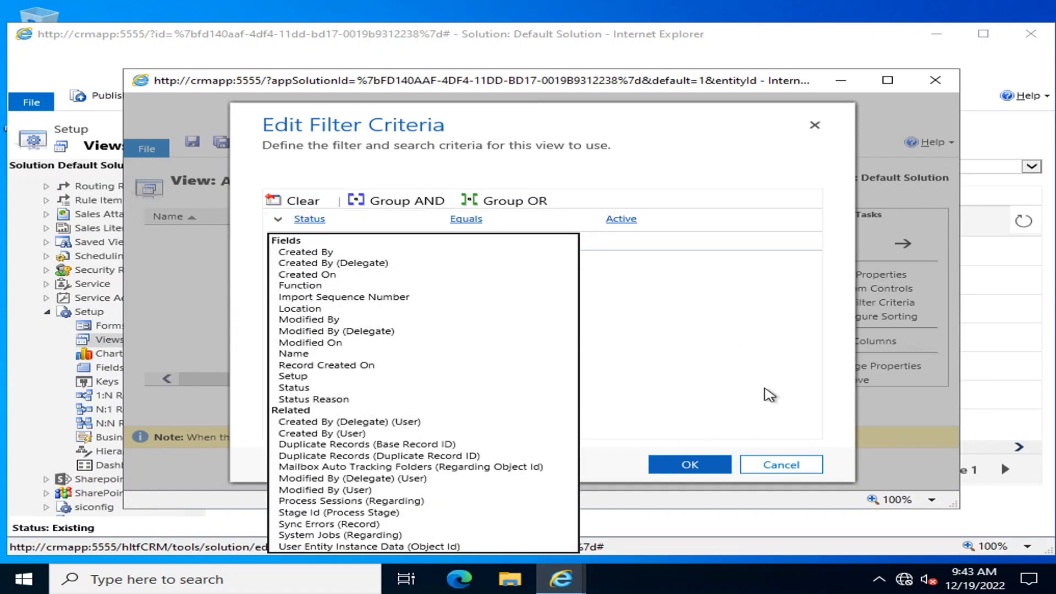
left_click(761, 396)
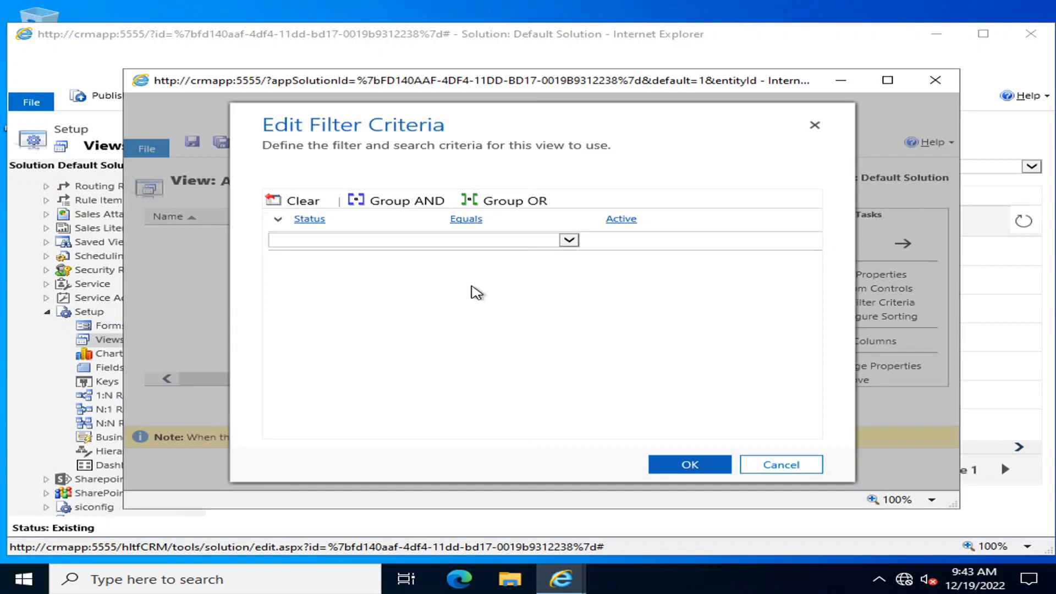
left_click(763, 468)
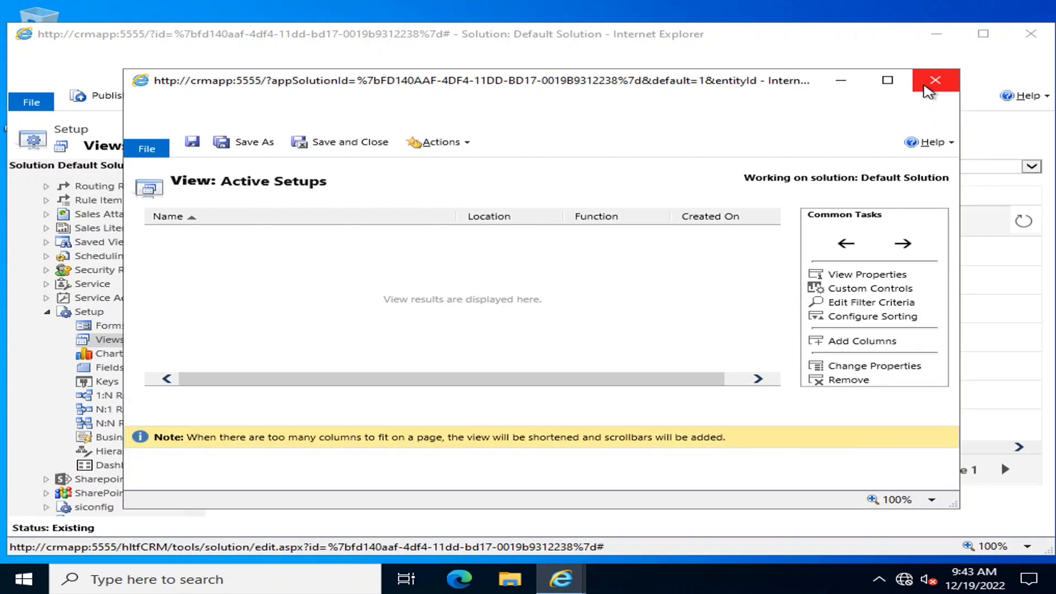
Close the view editor, publish all customizations and reload the Active Setups record list in the Sales area
left_click(926, 88)
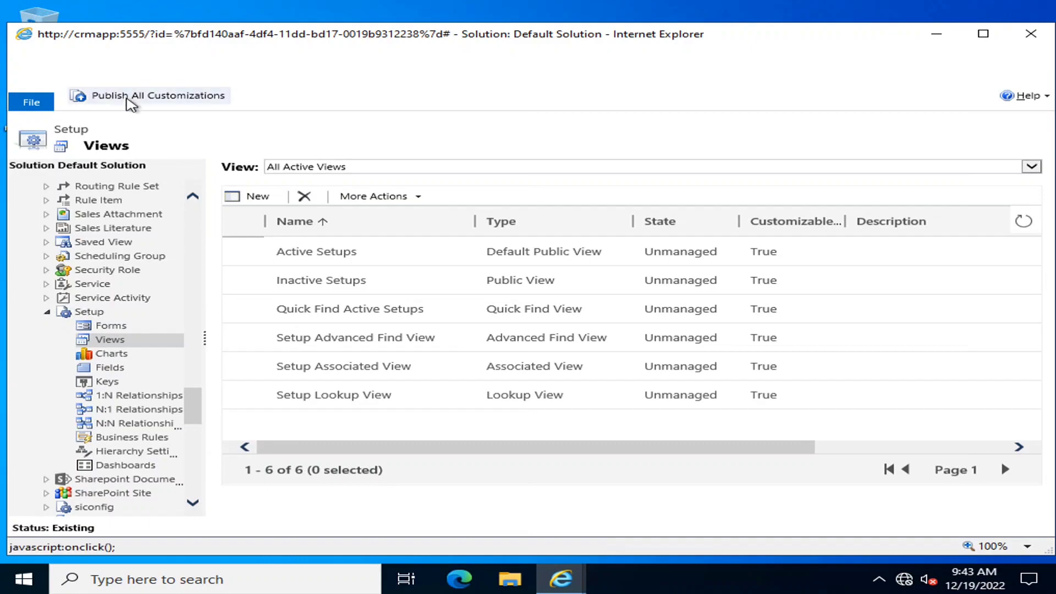
left_click(130, 99)
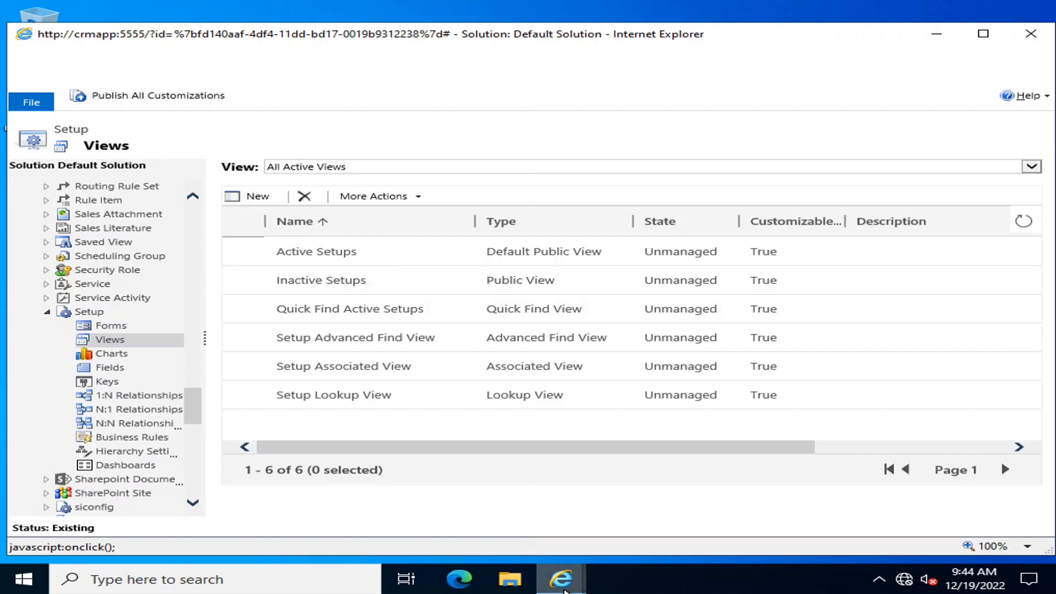
mouse_move(561, 579)
left_click(439, 484)
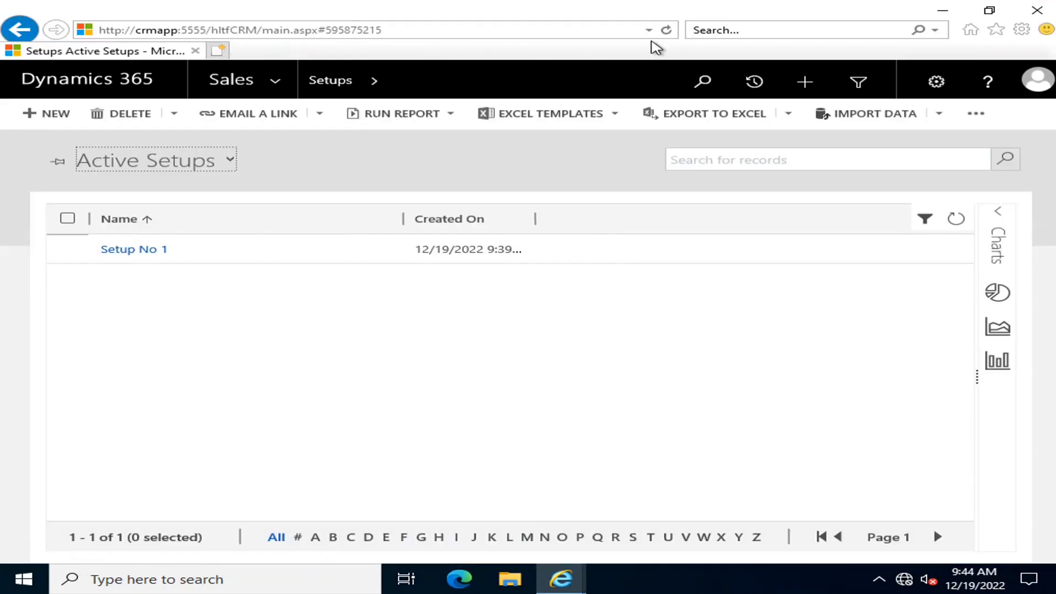
left_click(666, 31)
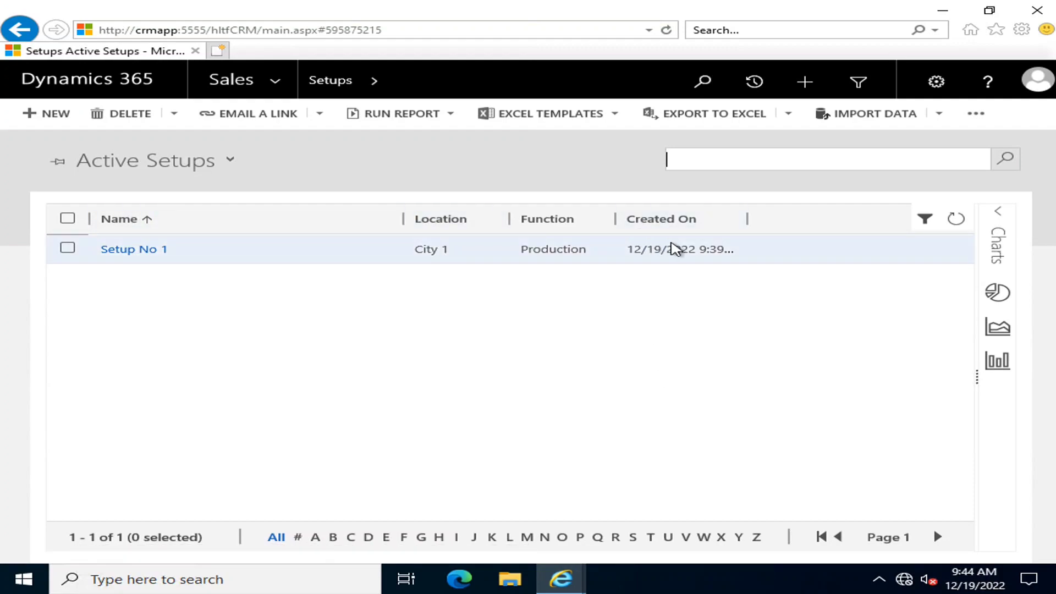
left_click(690, 366)
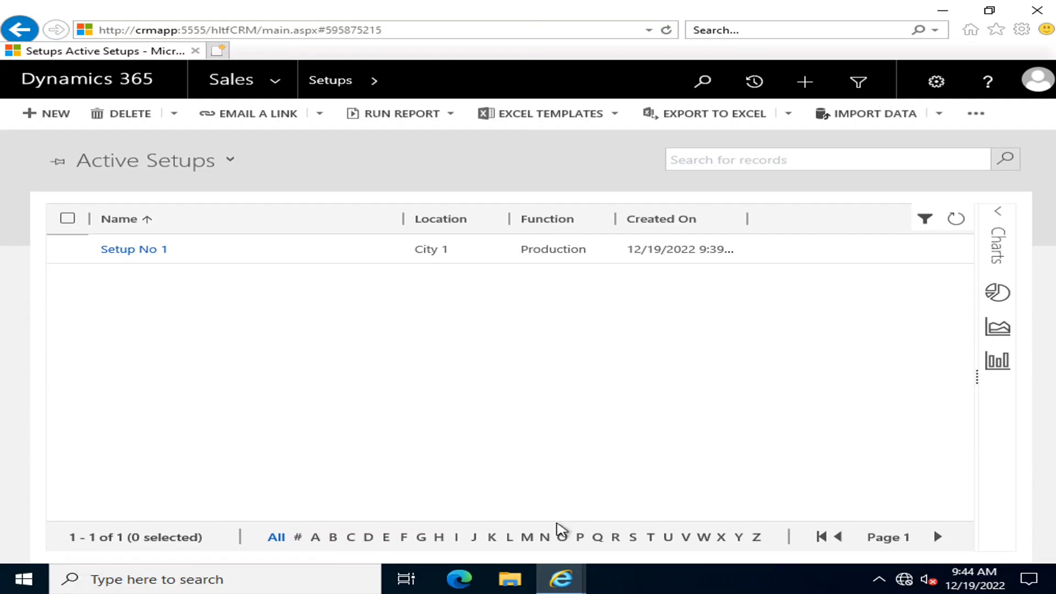
Look through the entities in the Default Solution window's component tree and return to the Active Setups record list
mouse_move(561, 578)
left_click(608, 514)
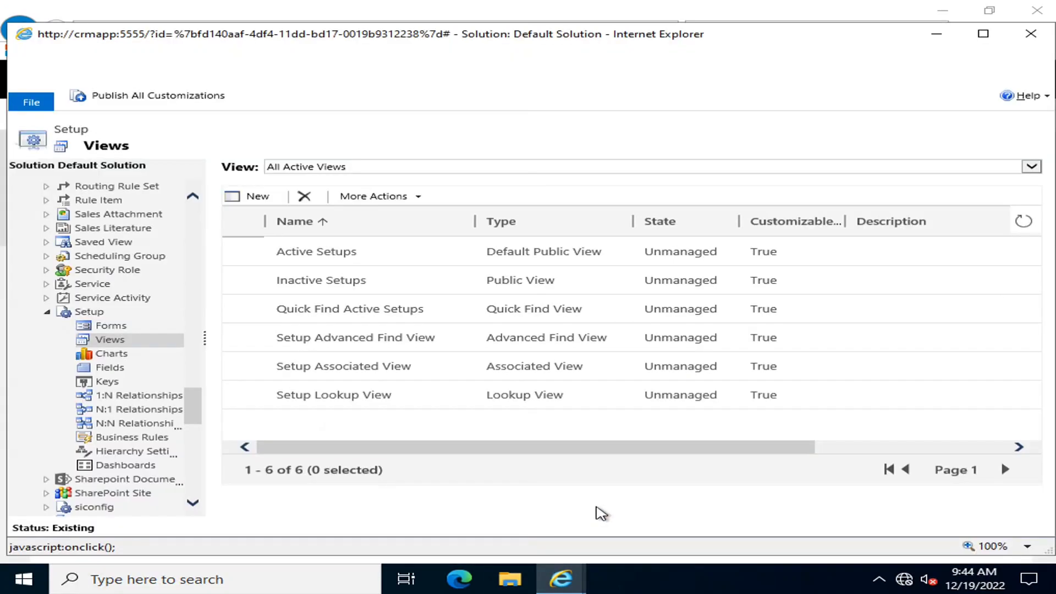
scroll(187, 435, "down", 5)
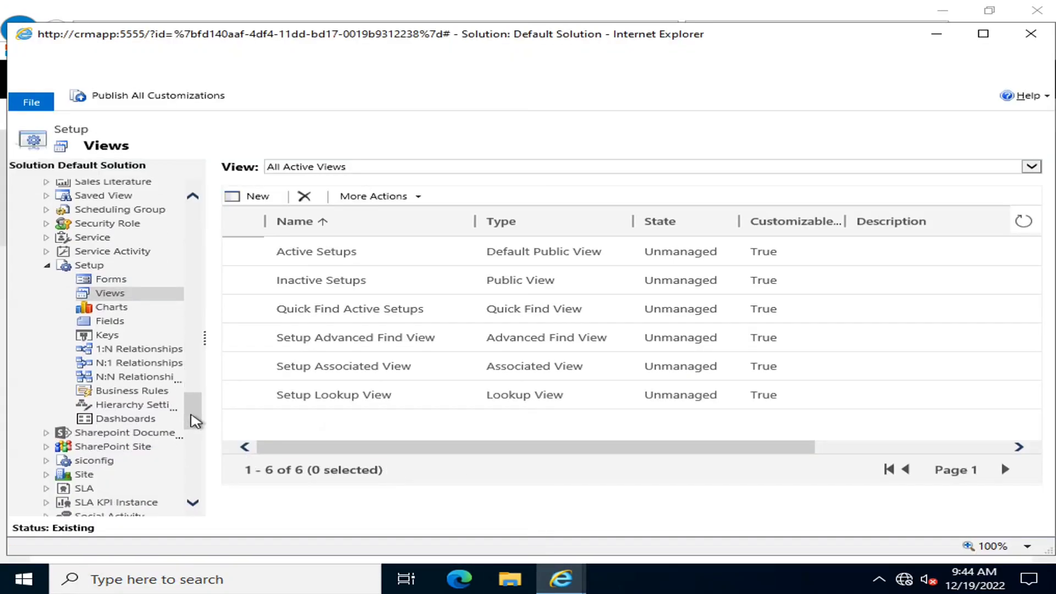
left_click(47, 294)
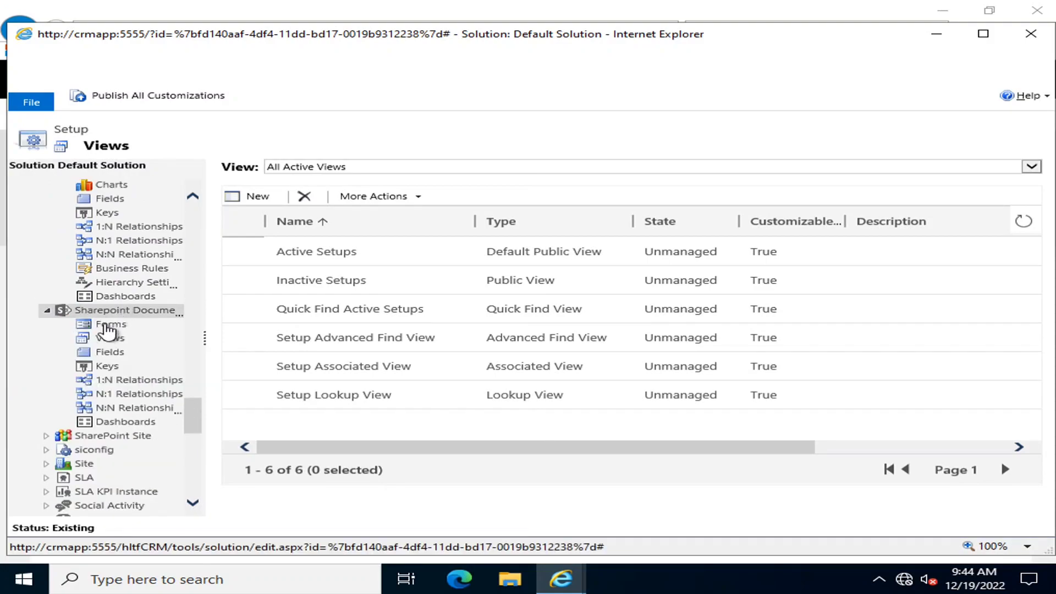
left_click(48, 309)
left_click(46, 325)
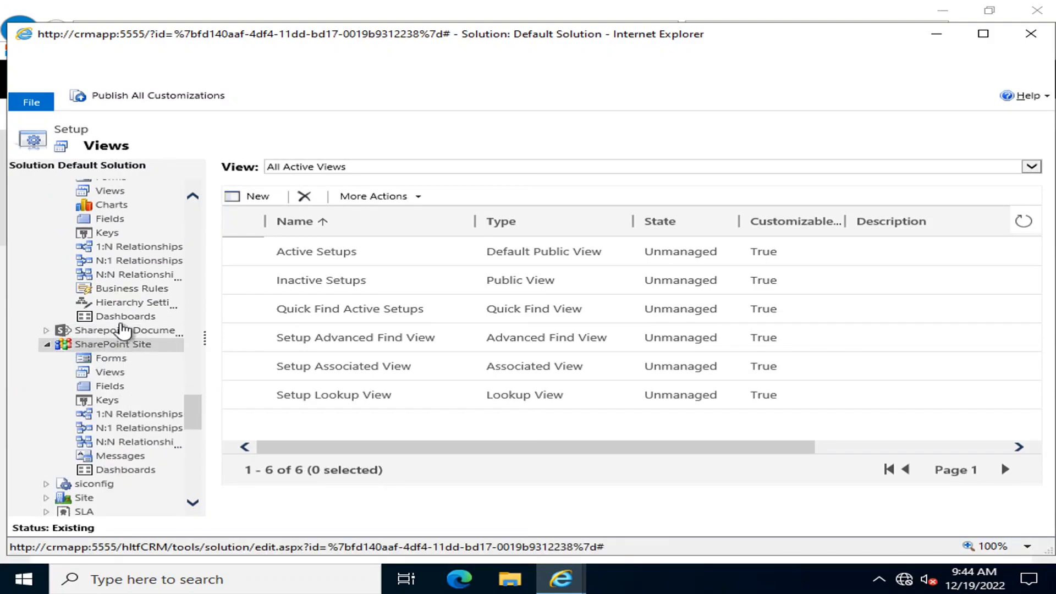
left_click(46, 344)
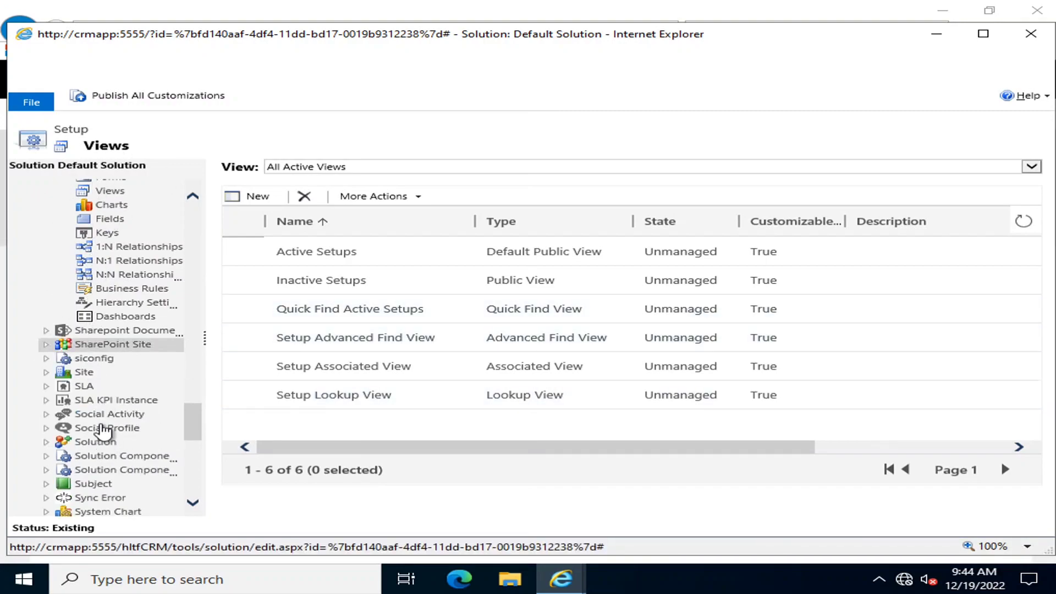
left_click_drag(195, 421, 193, 200)
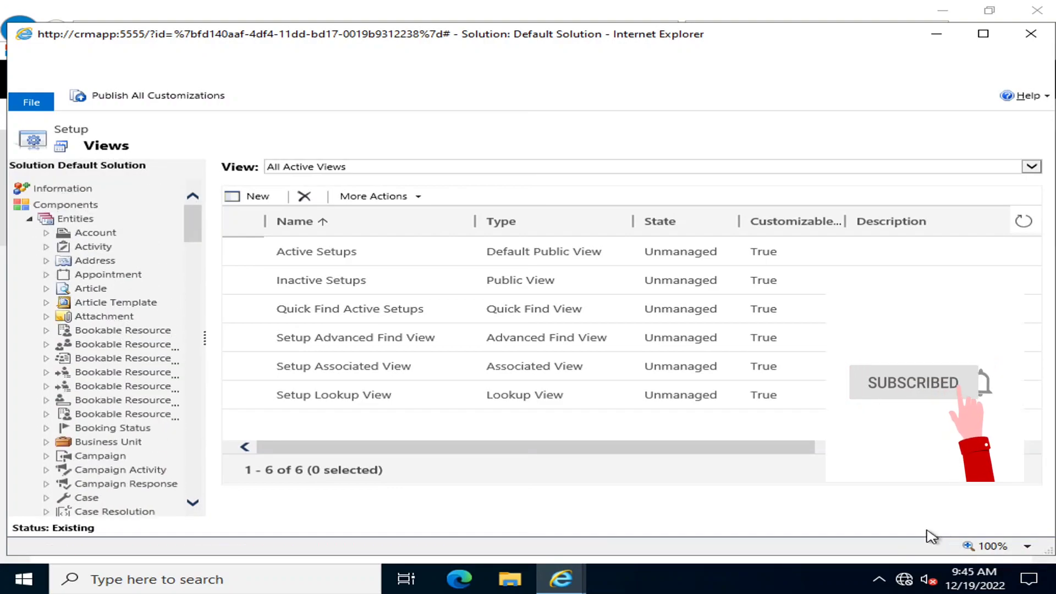
left_click(941, 34)
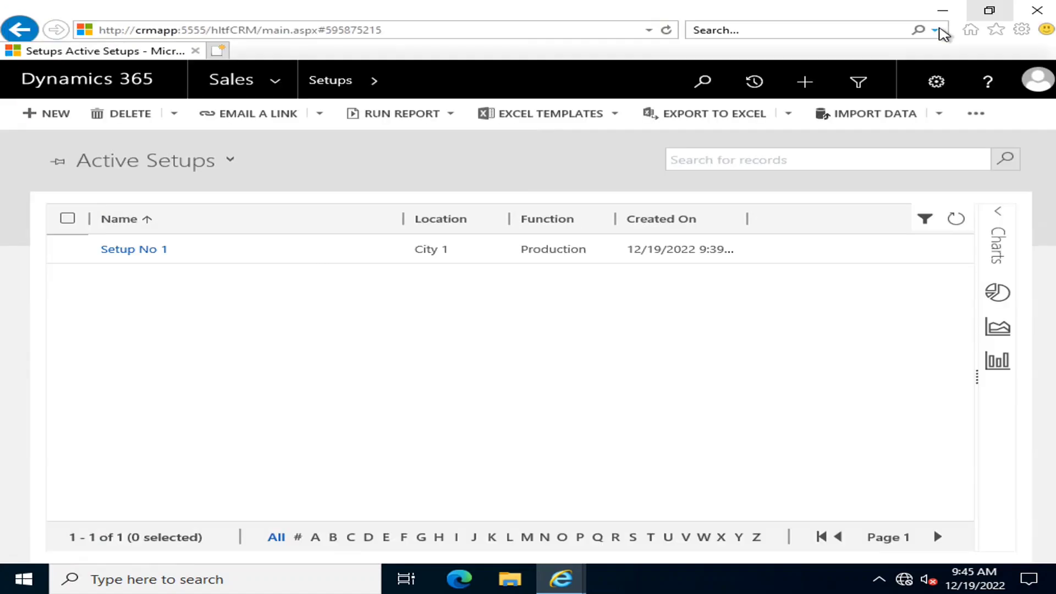